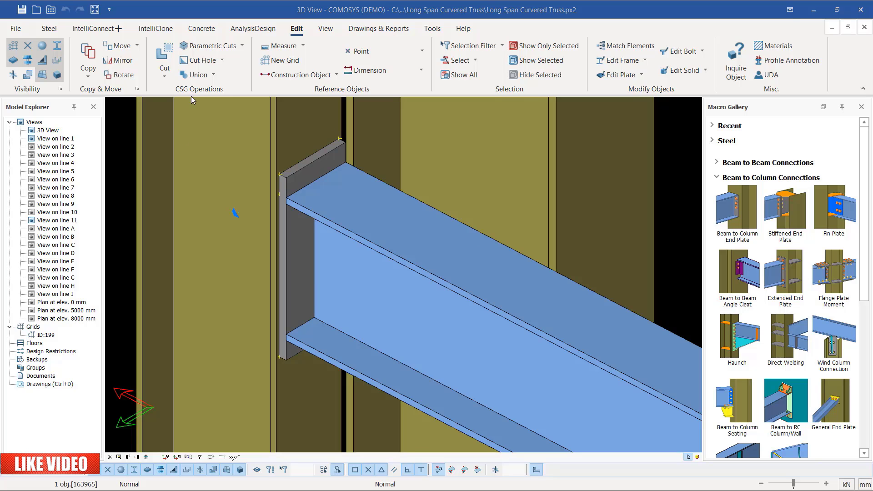
scroll(201, 286, down, 5)
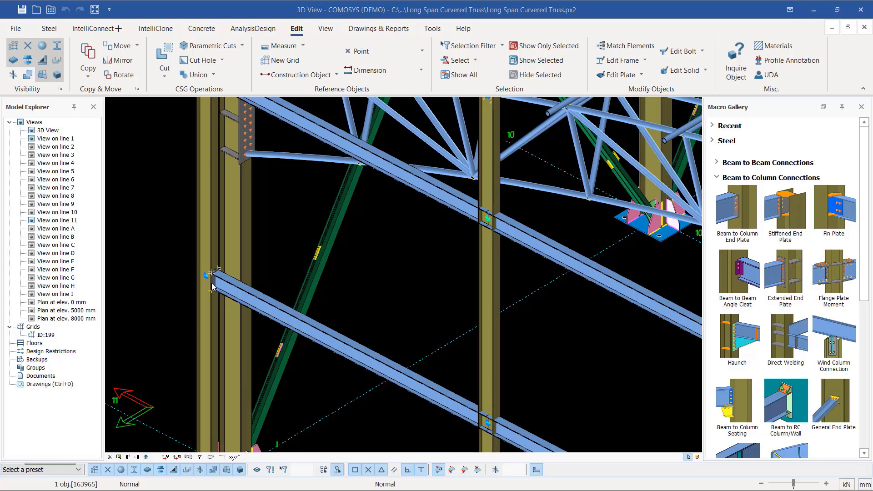
scroll(175, 297, up, 5)
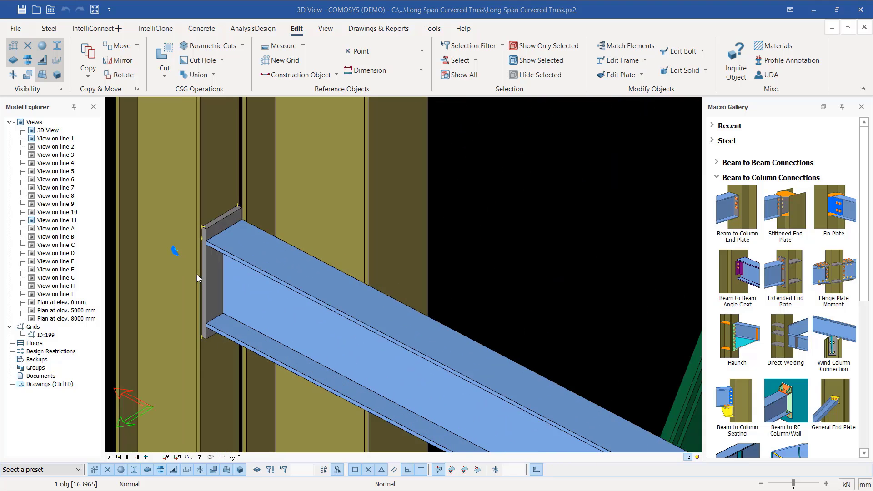
scroll(204, 223, up, 2)
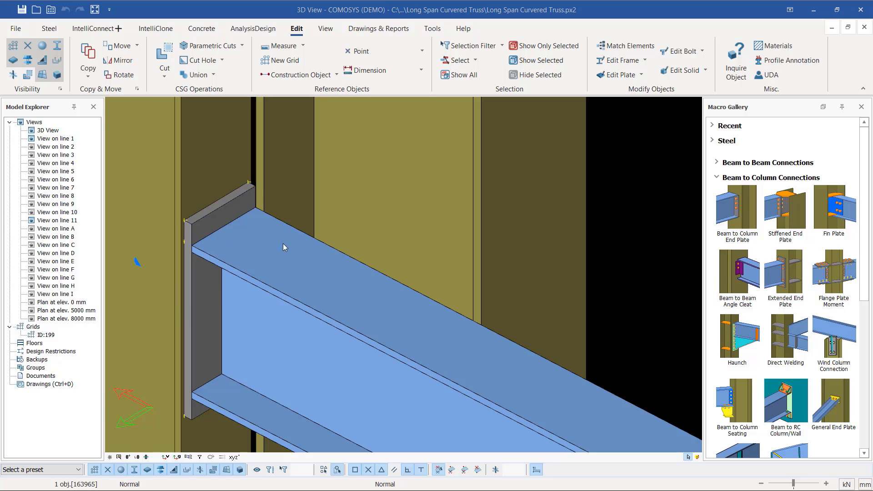
scroll(198, 243, up, 2)
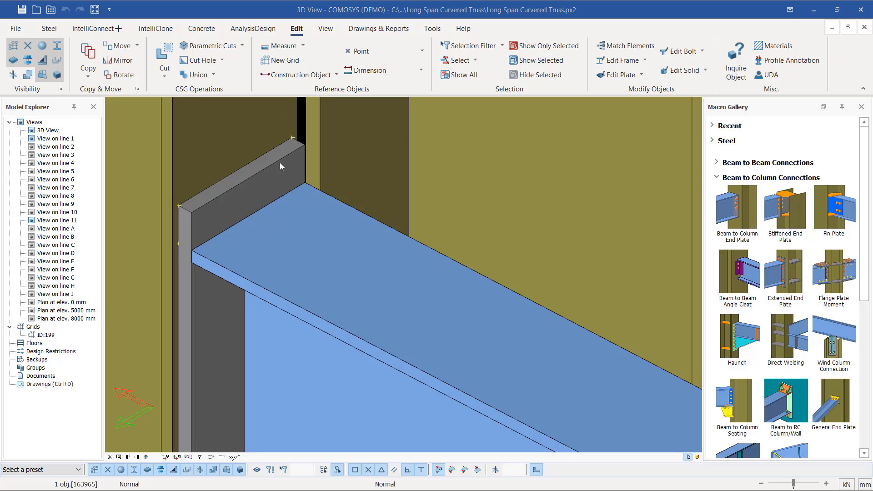
scroll(248, 188, down, 1)
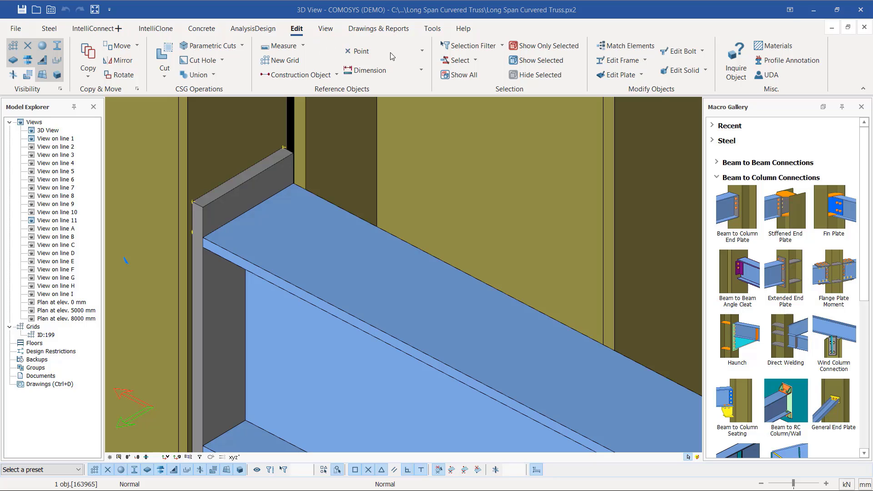
click(423, 52)
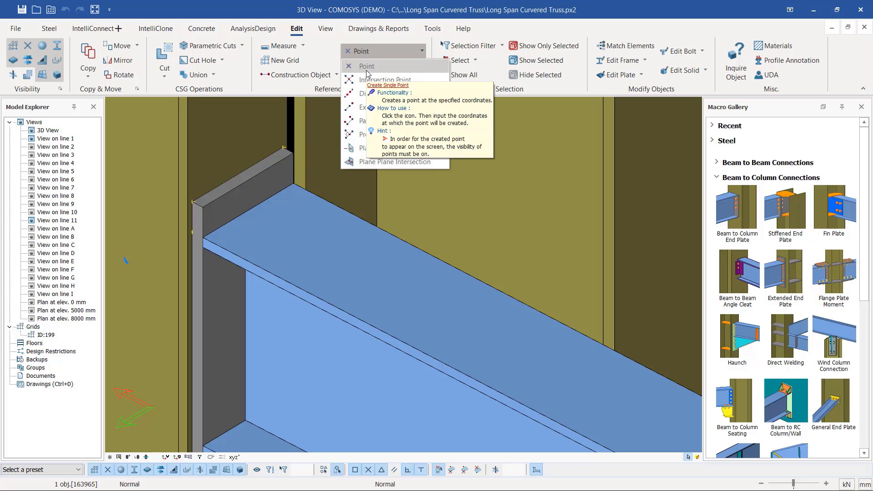
click(247, 217)
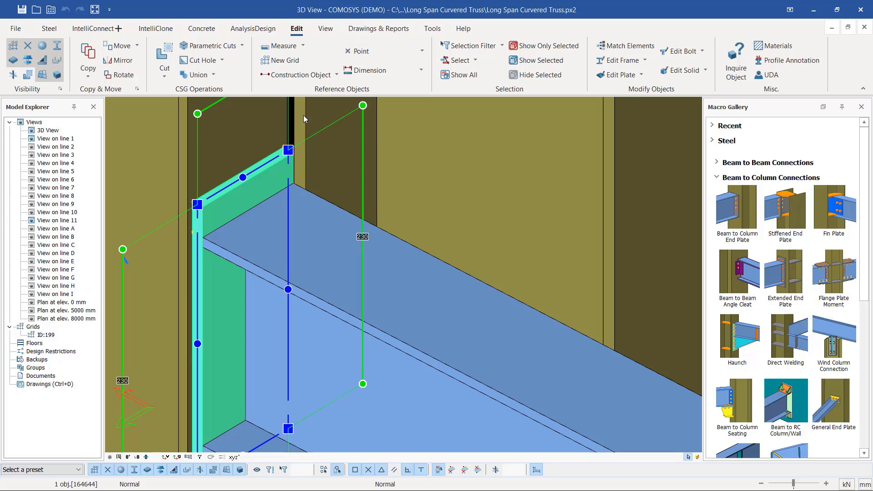
Copy the three corner reference points on the end plate's column-side face across the plate thickness to the matching corners of its beam-side face.
click(291, 114)
scroll(275, 159, up, 3)
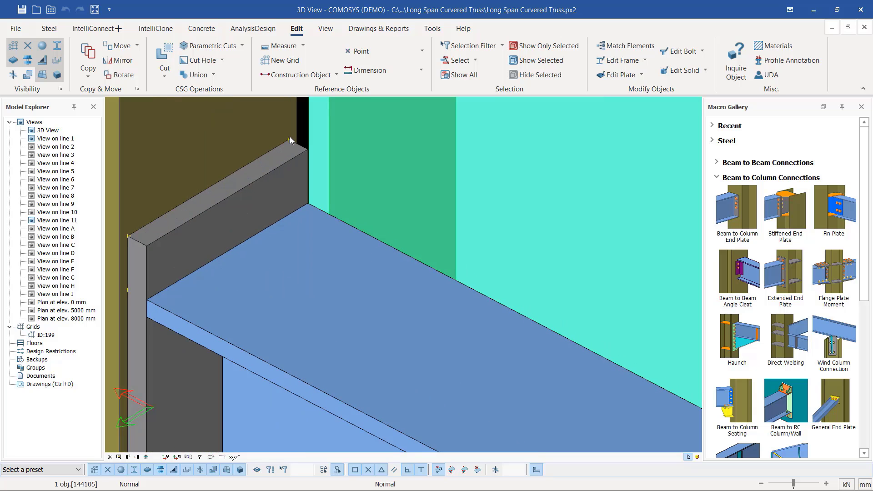
click(290, 138)
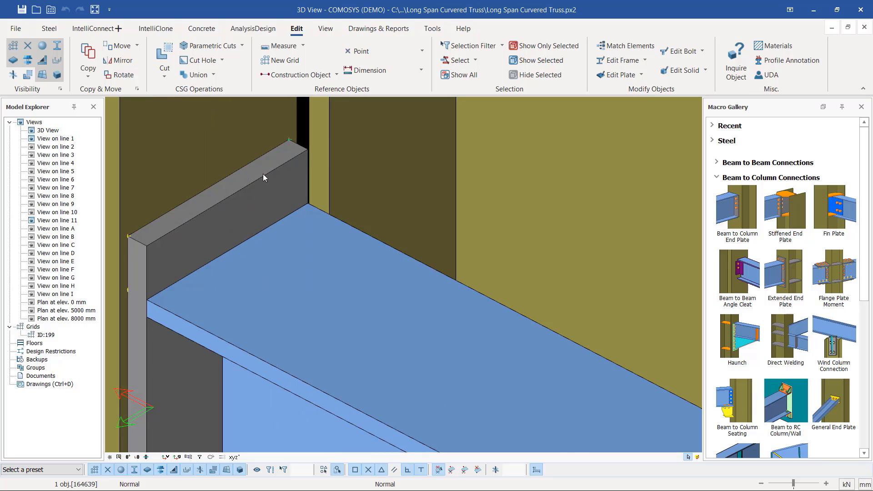
scroll(263, 173, down, 2)
scroll(181, 210, up, 2)
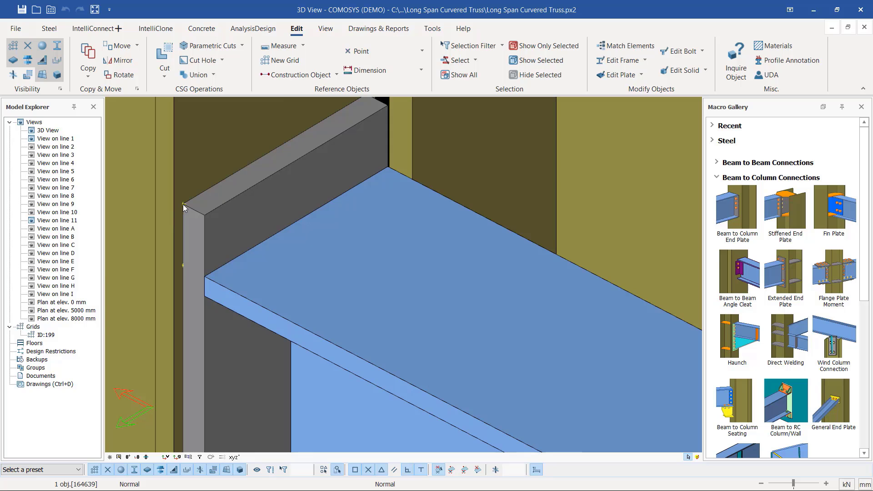
ctrl+click(183, 205)
scroll(287, 181, down, 6)
scroll(271, 284, up, 1)
scroll(272, 284, up, 3)
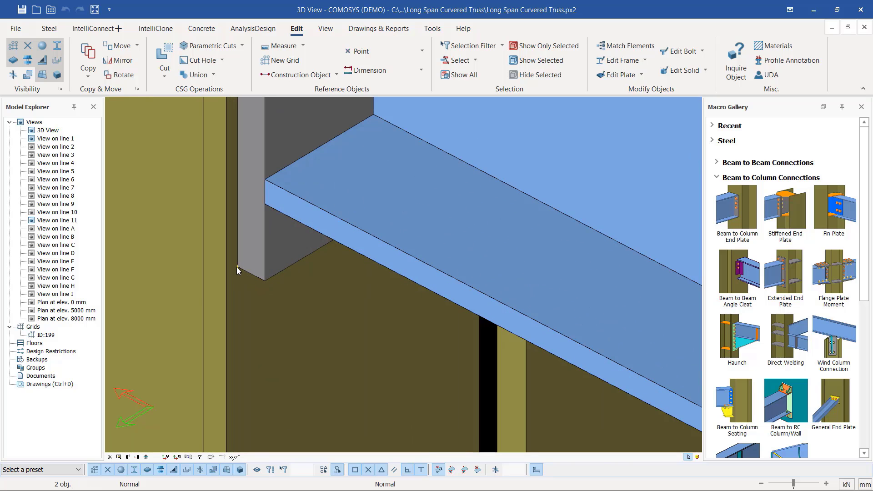
scroll(257, 285, down, 4)
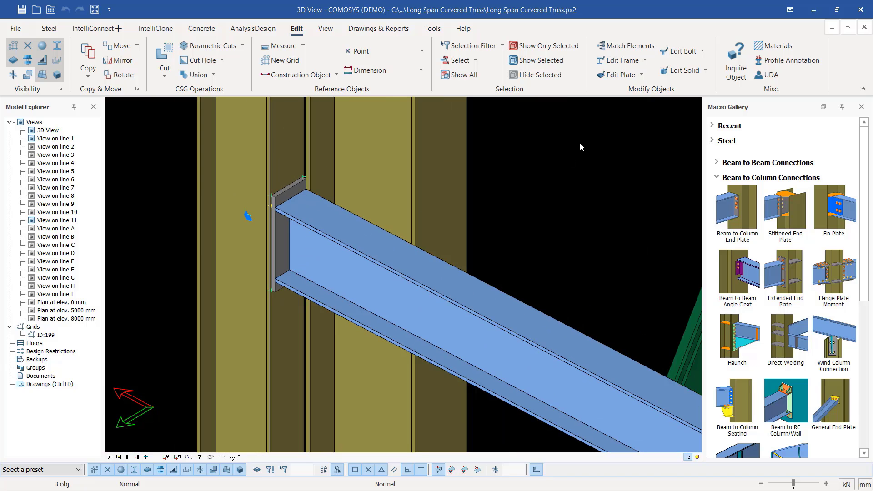
right_click(580, 146)
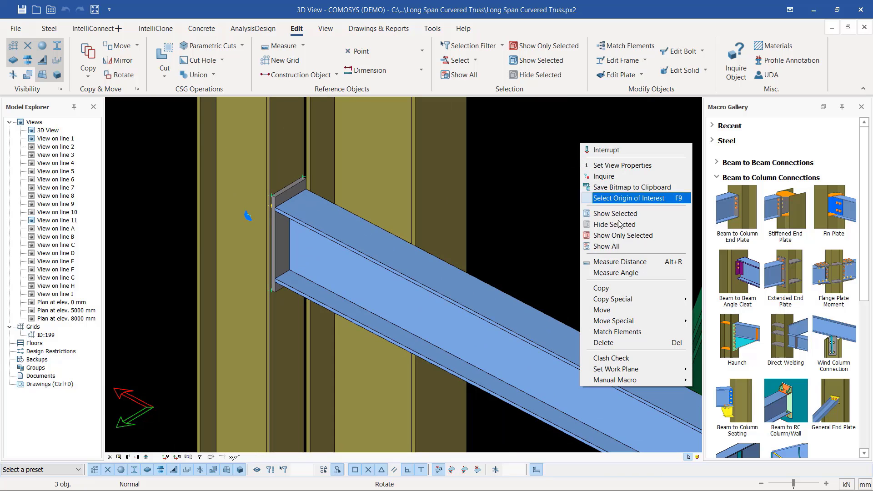
click(601, 286)
scroll(273, 197, up, 5)
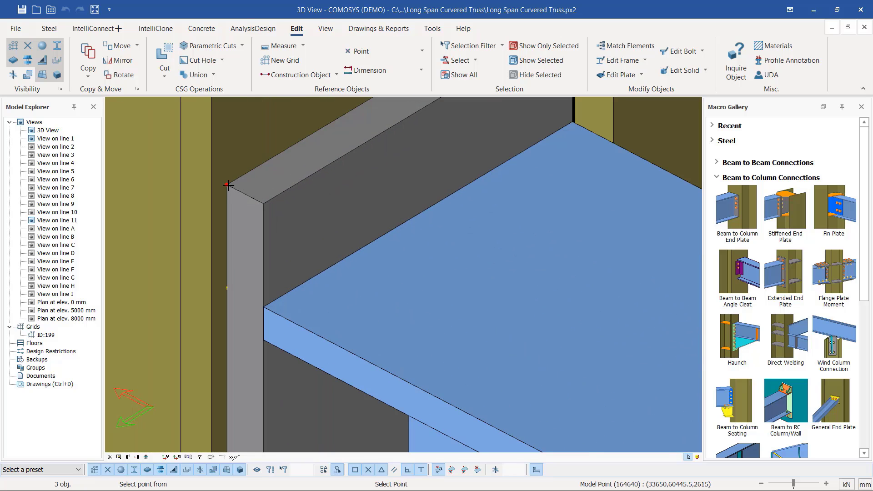
click(227, 185)
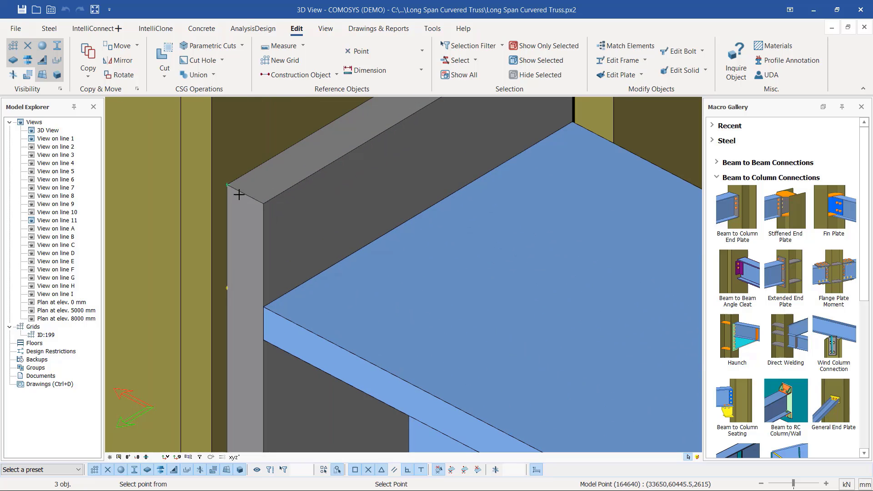
click(263, 205)
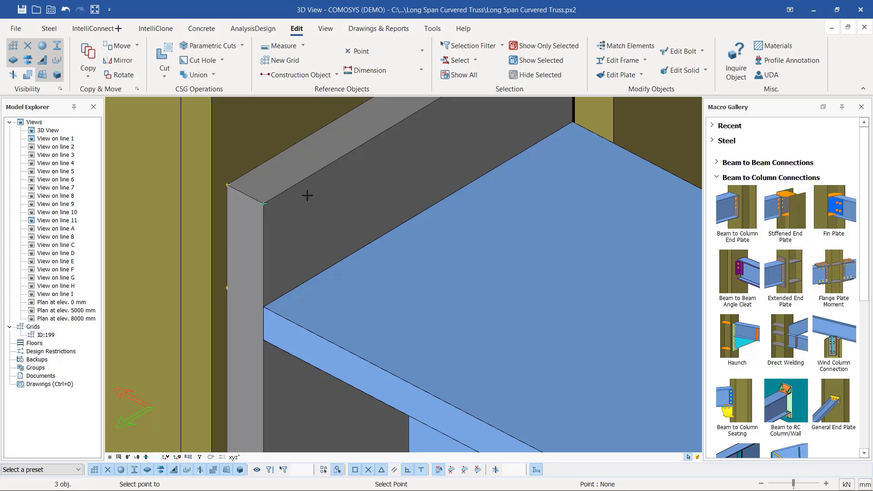
key(Escape)
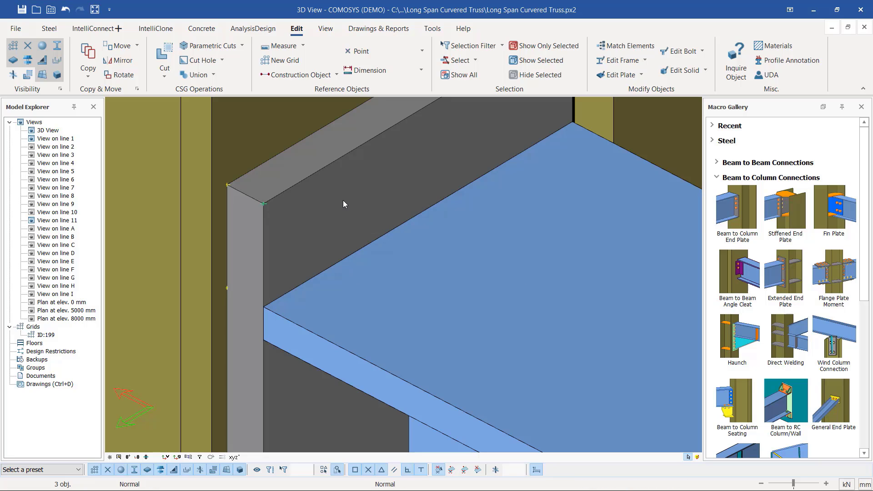
Create a dividing point midway between the two copied reference points at the ends of the end plate's top beam-side edge.
scroll(293, 185, down, 5)
scroll(367, 144, up, 4)
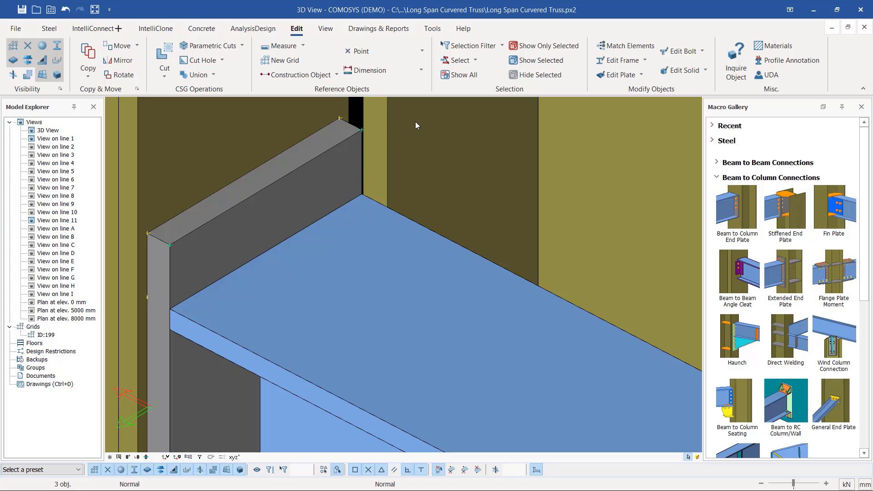
click(419, 52)
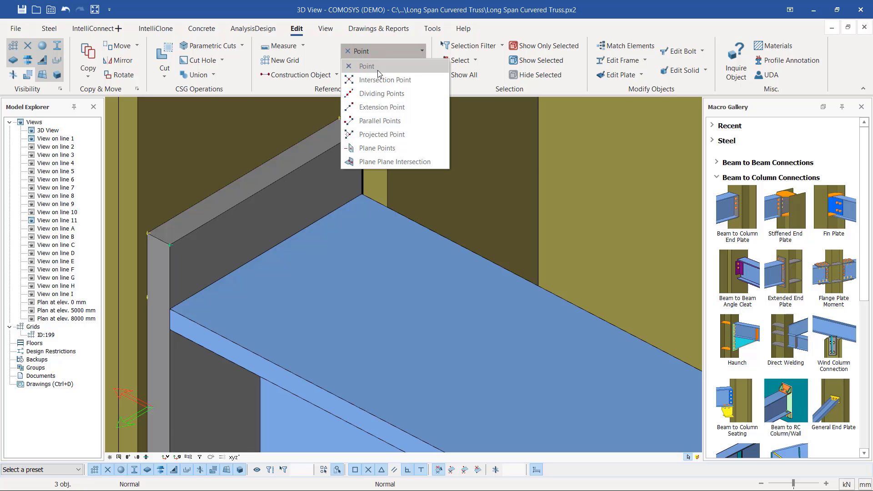
click(375, 94)
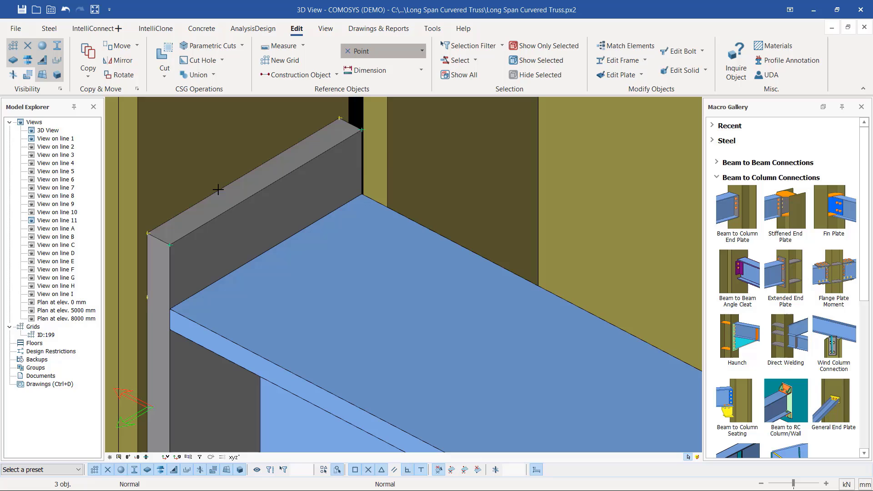
click(170, 245)
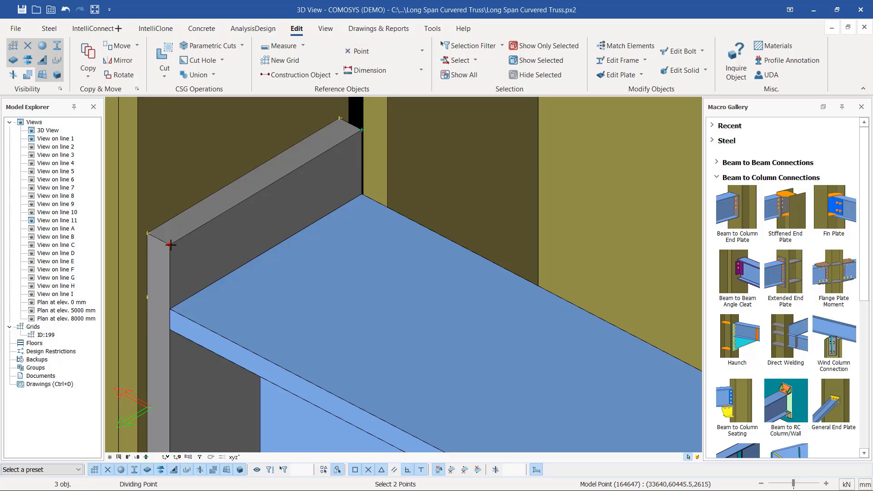
click(360, 130)
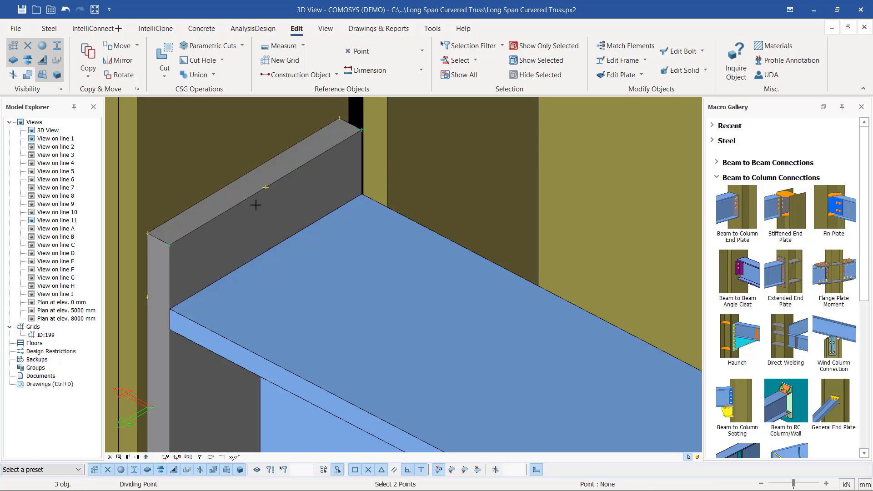
scroll(256, 209, up, 1)
scroll(261, 224, down, 1)
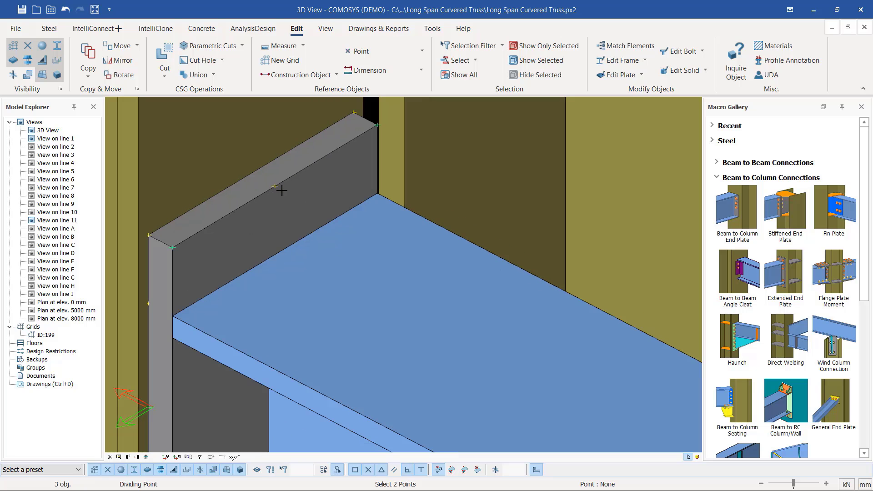
Add a dividing point halfway between the top edge's midpoint and the end plate's near top corner point.
scroll(190, 237, up, 2)
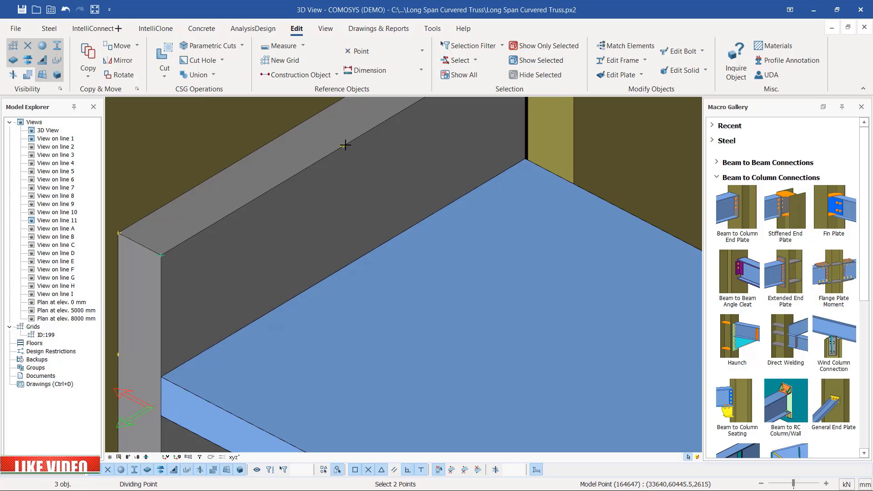
scroll(283, 157, down, 2)
scroll(319, 168, down, 1)
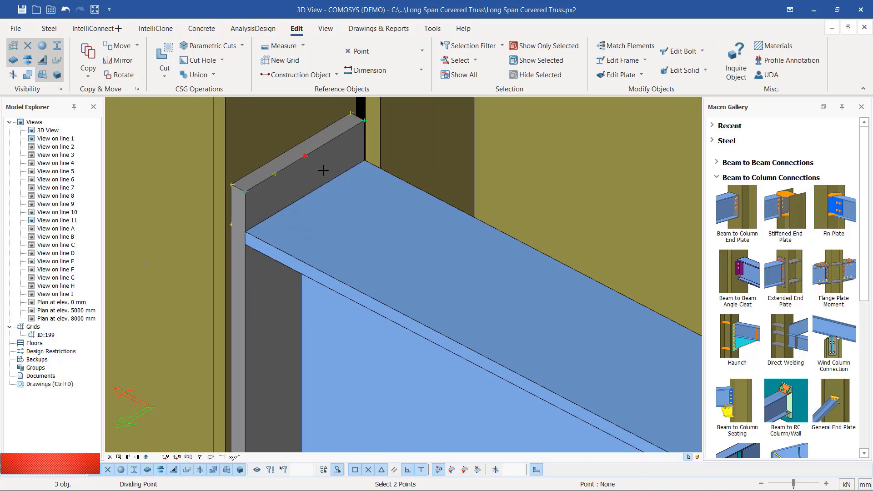
scroll(283, 171, up, 3)
scroll(251, 201, down, 4)
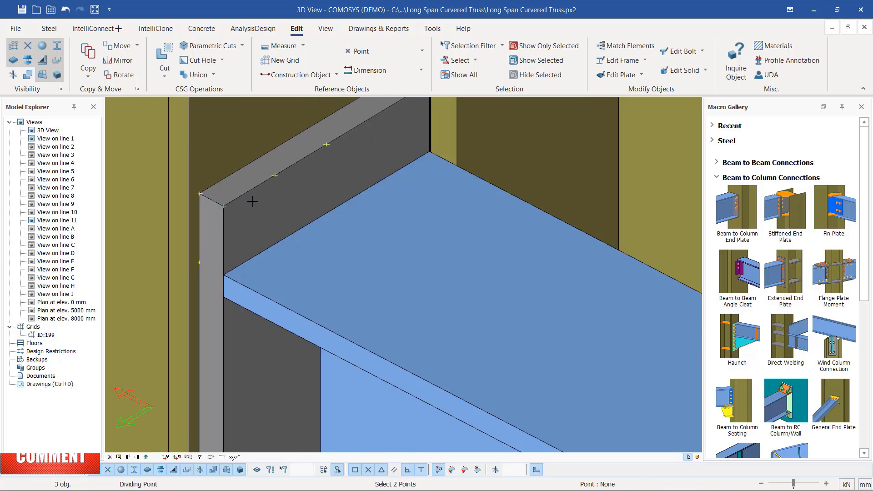
Add another dividing point halfway between the top edge's quarter point and the near top corner point, and end the command.
scroll(275, 177, up, 1)
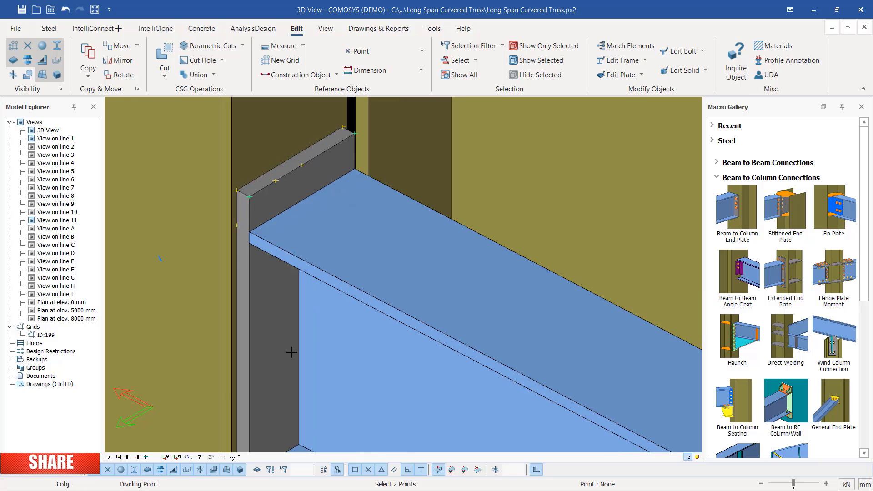
scroll(267, 267, down, 2)
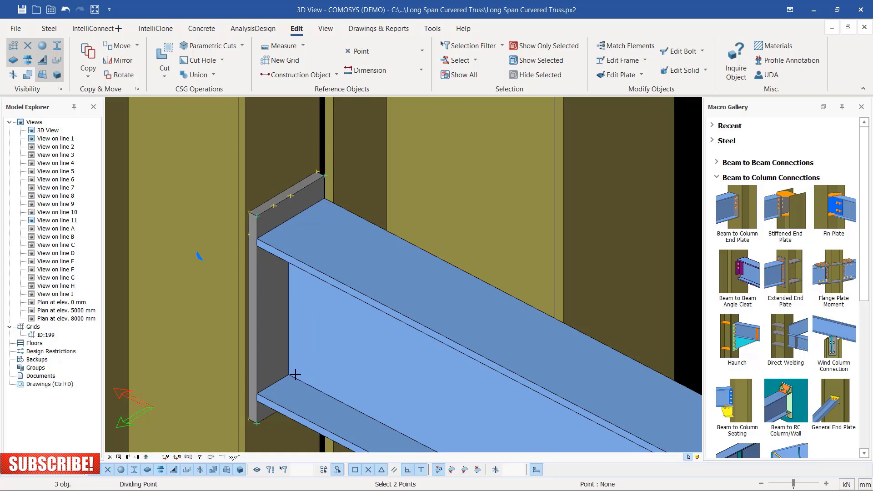
scroll(298, 304, up, 3)
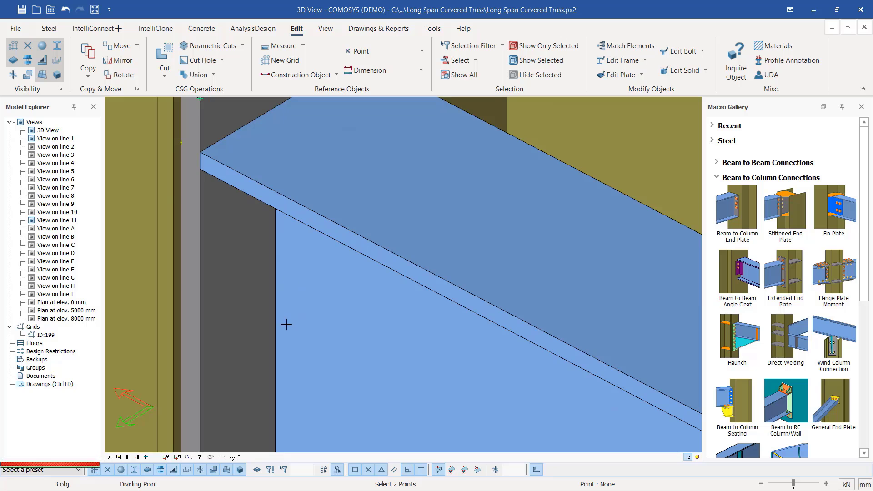
scroll(293, 287, down, 1)
scroll(268, 178, up, 2)
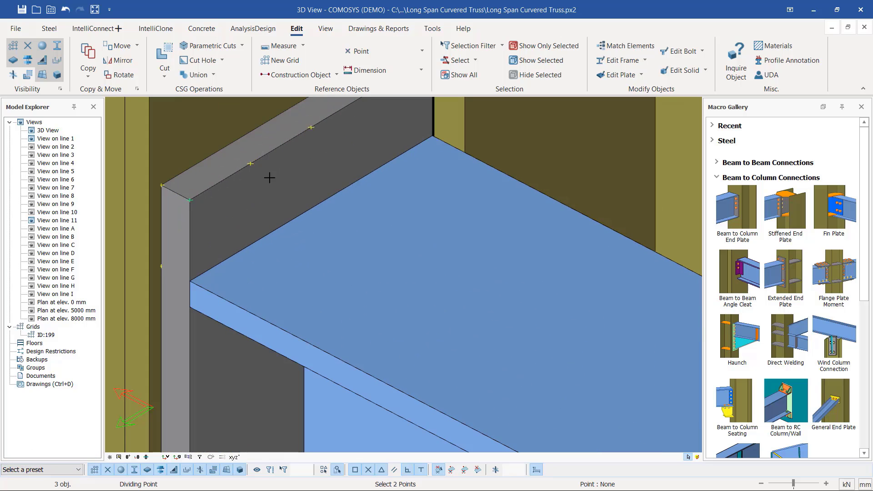
scroll(268, 196, up, 2)
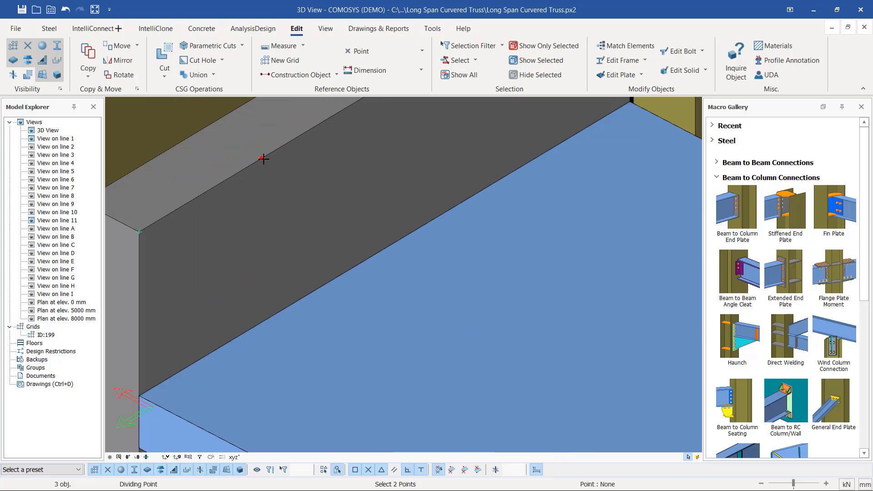
click(263, 158)
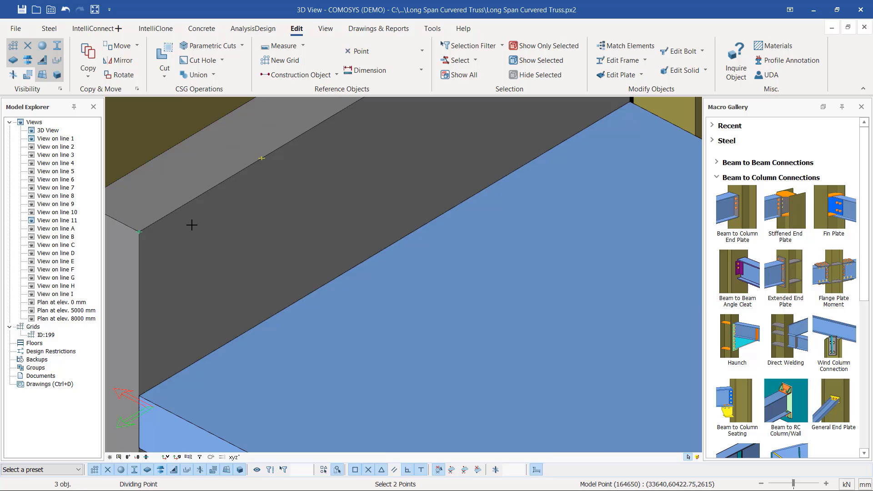
click(139, 231)
right_click(299, 168)
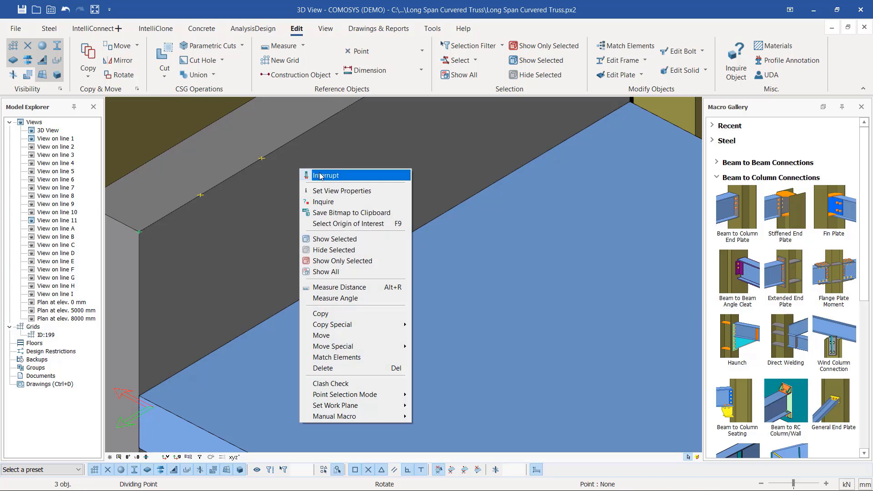
click(314, 174)
scroll(271, 190, down, 3)
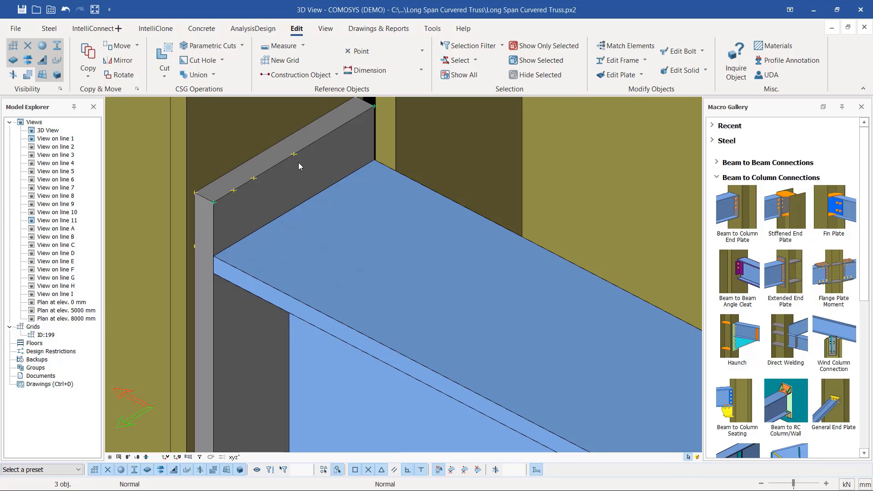
Copy the top-edge dividing point nearest the near corner, using the quarter point as base and the far top corner as destination.
right_click(233, 193)
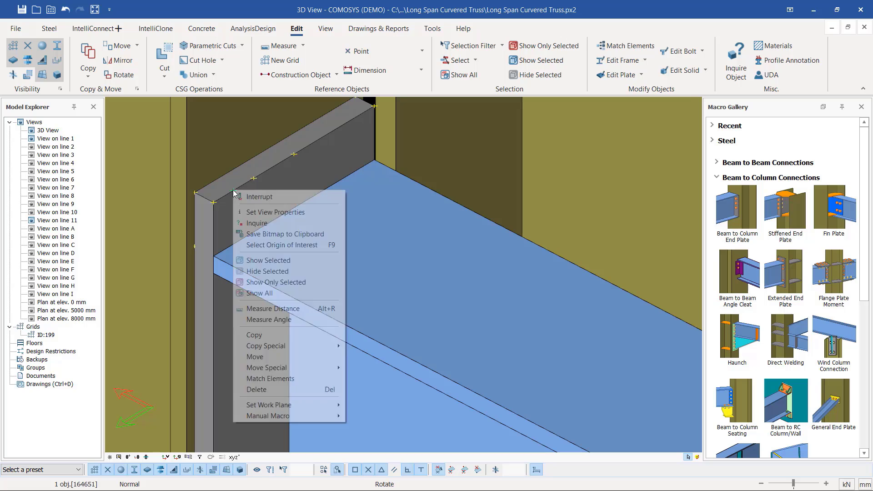
click(266, 334)
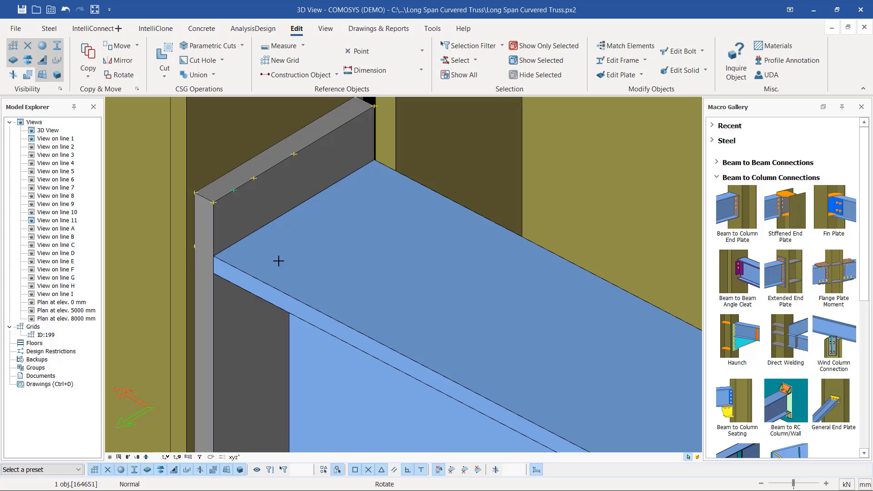
click(254, 178)
scroll(353, 121, up, 3)
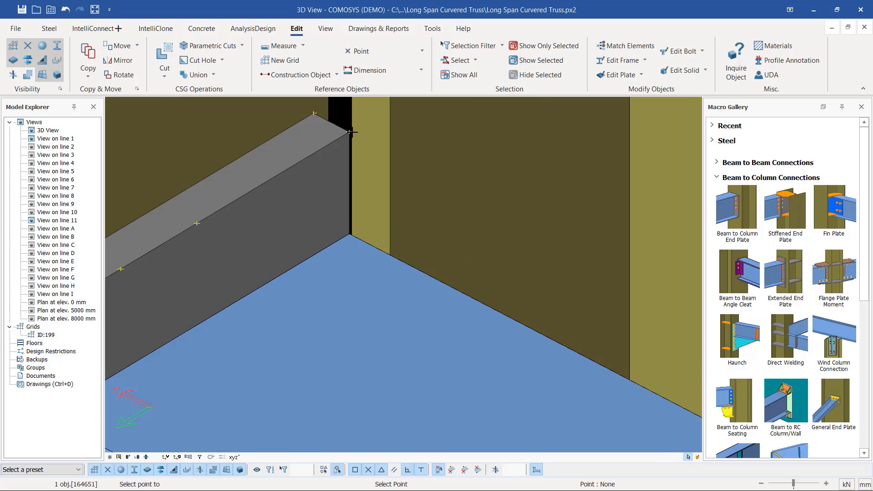
click(349, 133)
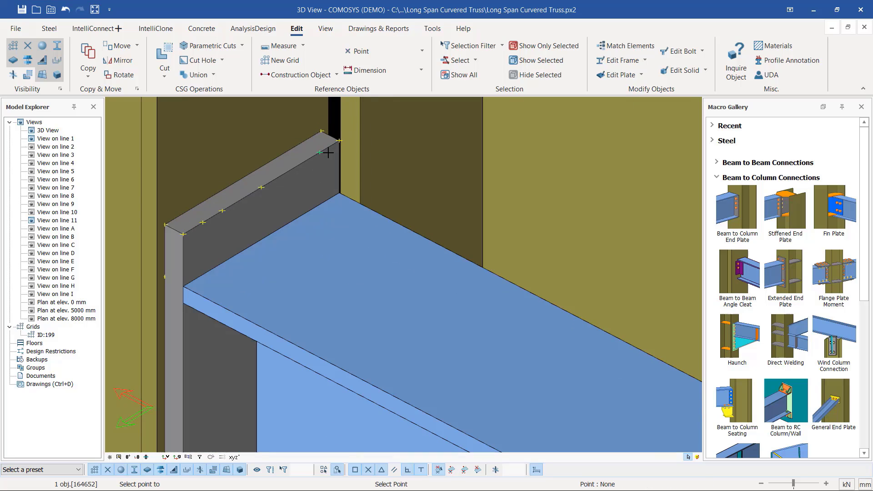
click(328, 153)
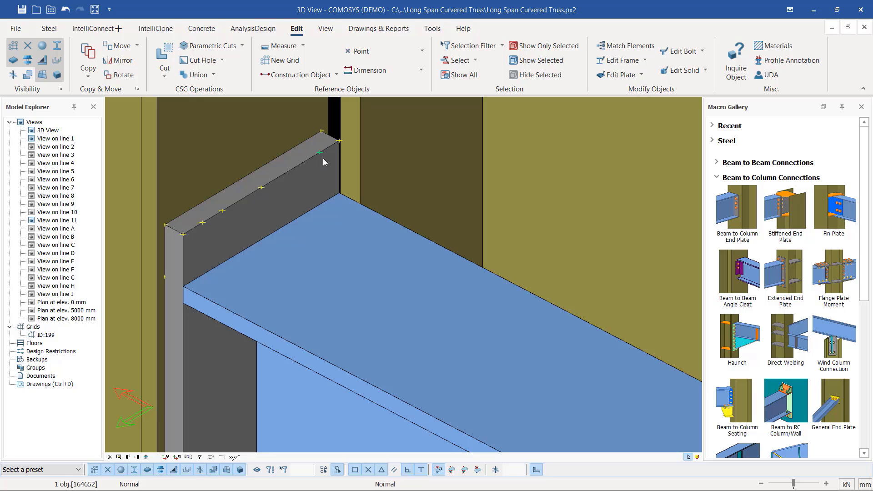
Copy the two outer dividing points on the end plate's top edge from its near top corner to its near bottom corner.
scroll(251, 176, down, 5)
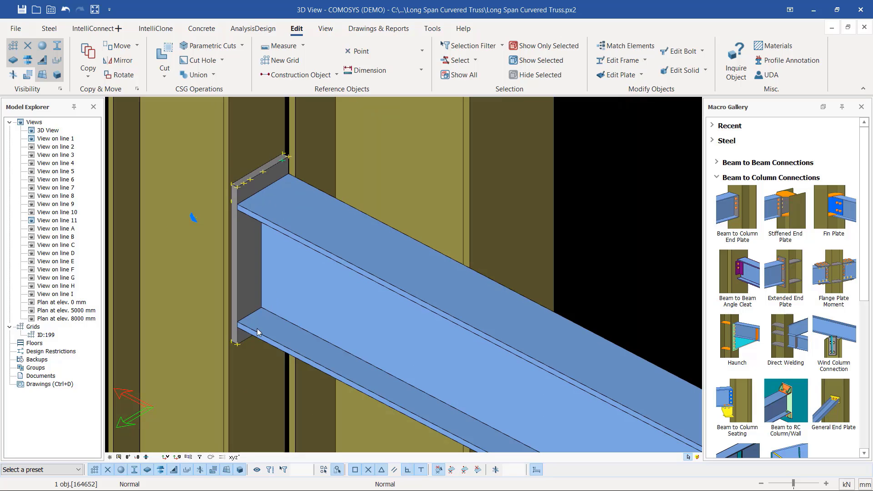
scroll(271, 173, up, 3)
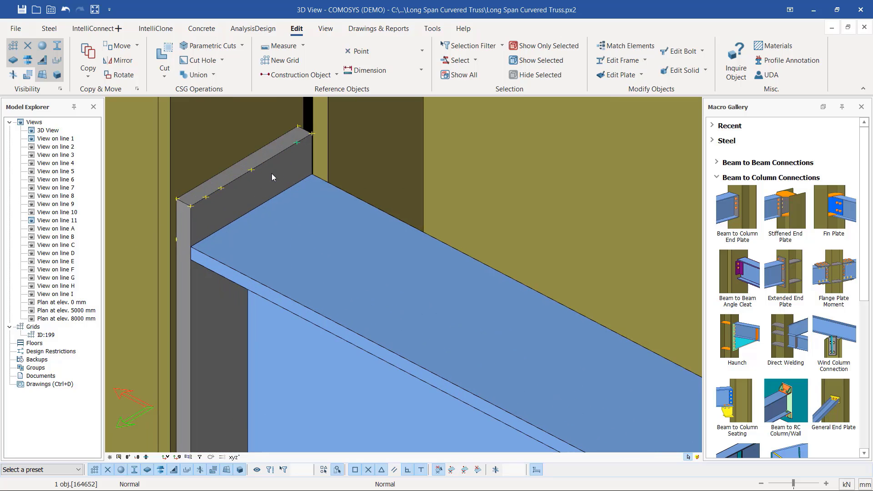
scroll(279, 168, down, 3)
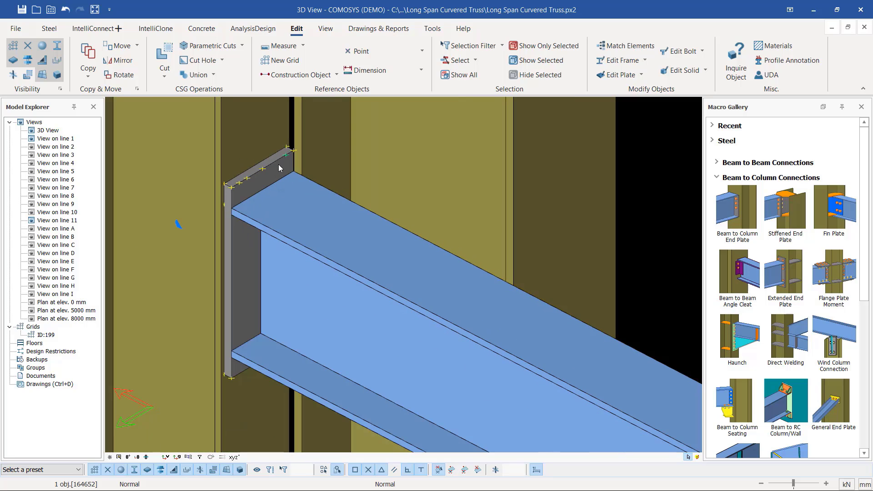
scroll(247, 187, up, 3)
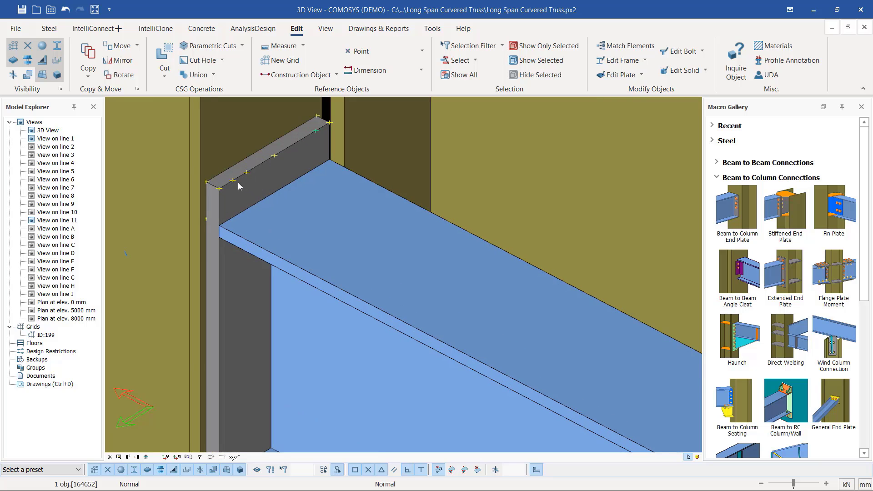
ctrl+click(234, 181)
right_click(285, 166)
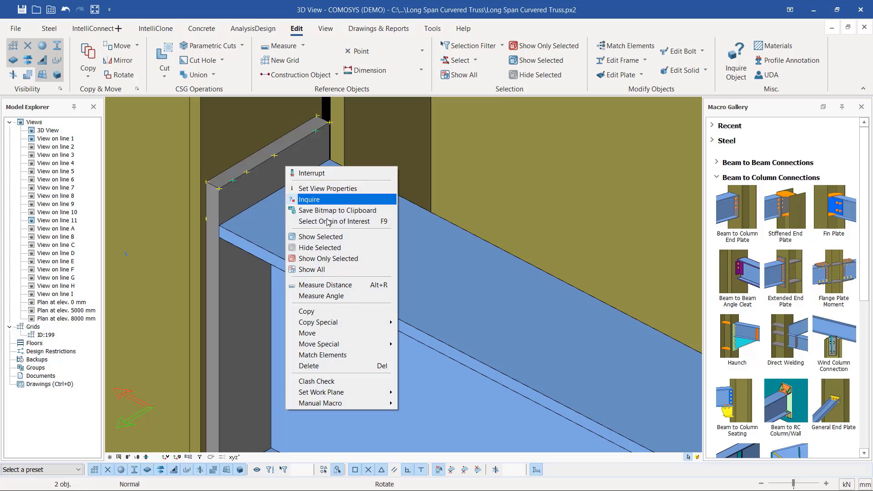
click(311, 309)
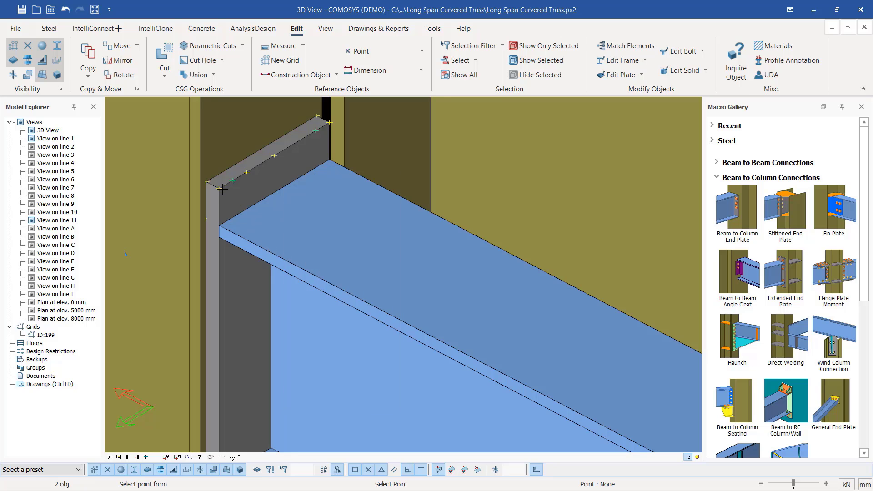
scroll(283, 186, down, 1)
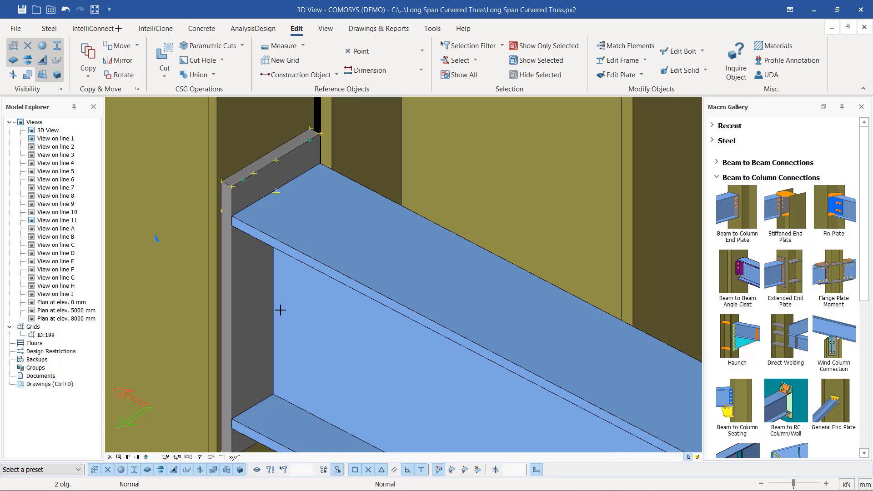
scroll(273, 323, down, 1)
scroll(246, 402, up, 8)
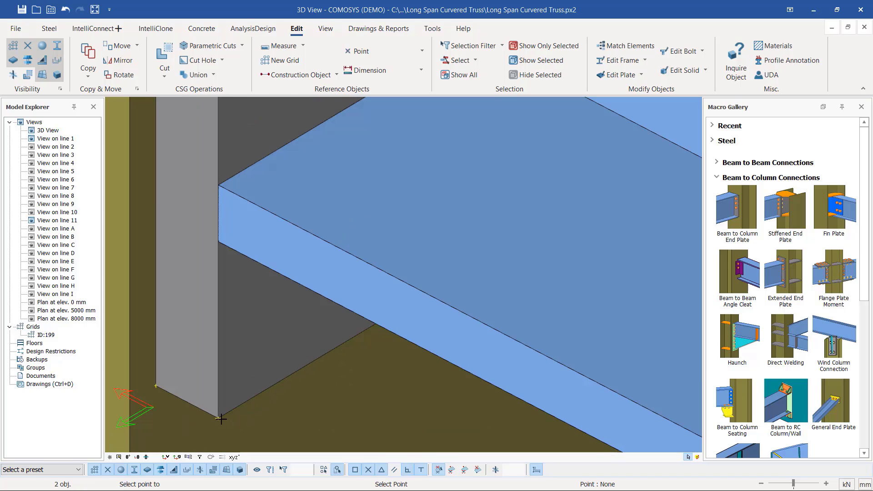
click(219, 419)
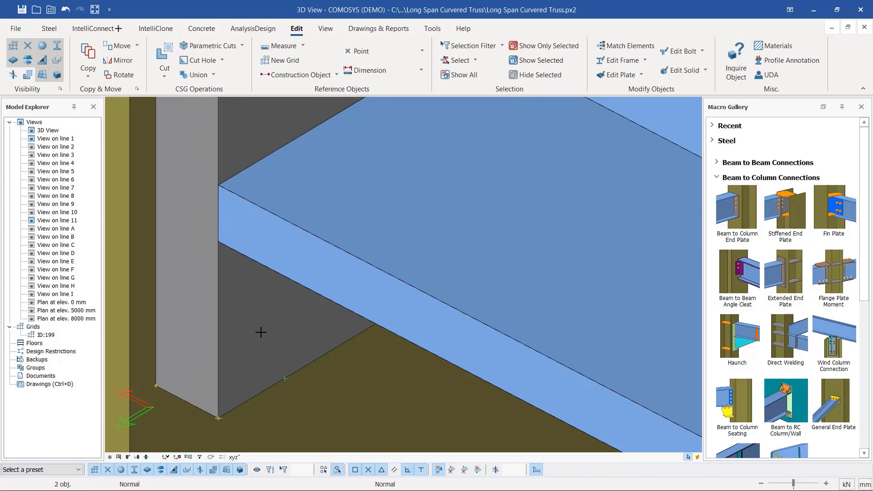
scroll(263, 375, down, 5)
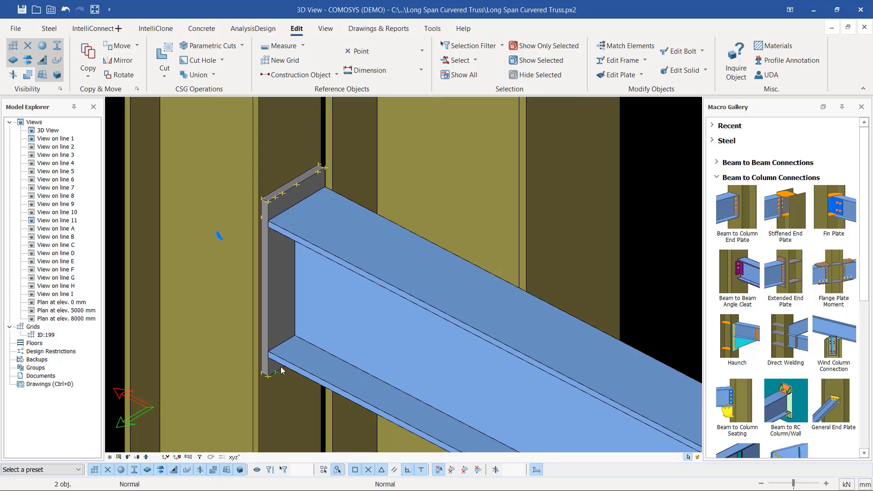
scroll(267, 181, up, 2)
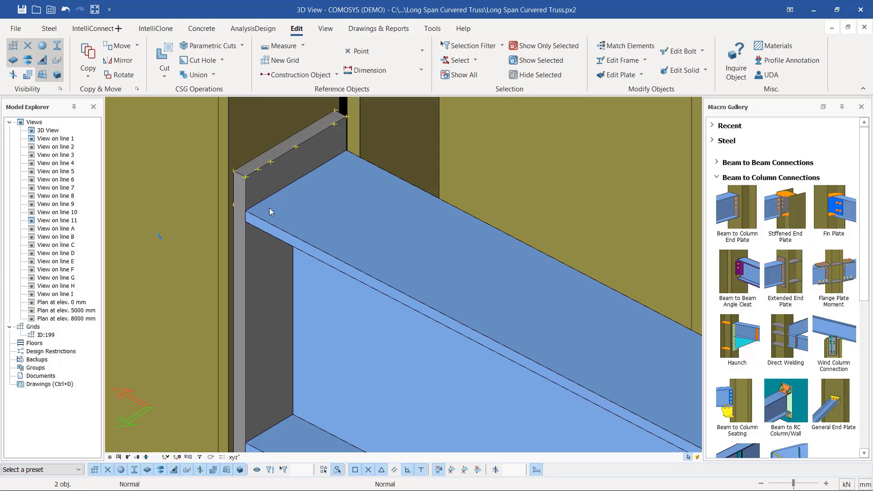
scroll(270, 212, down, 2)
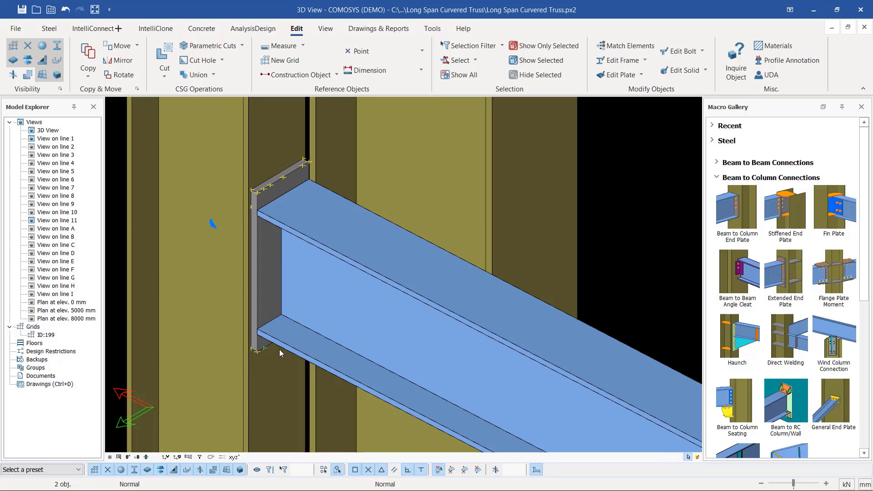
Create dividing points at the middle and quarters between the near outer top-edge point and its bottom-edge copy, and end the command.
click(388, 53)
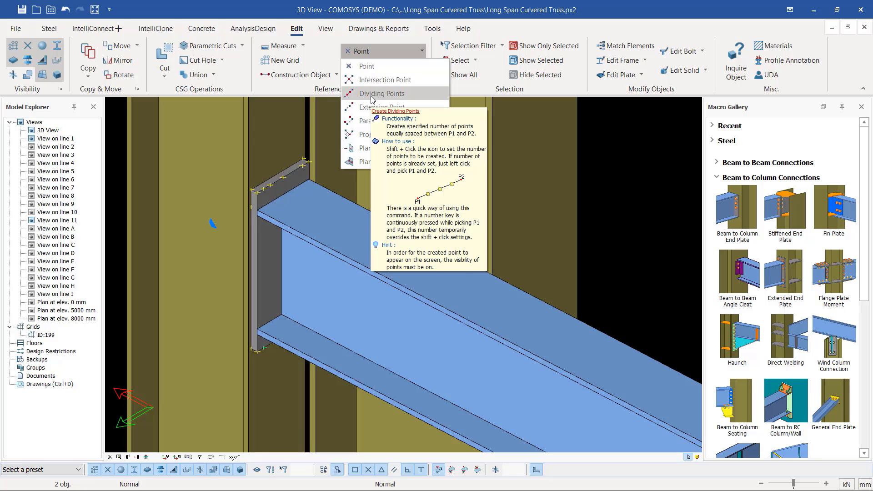
click(372, 94)
scroll(275, 198, up, 3)
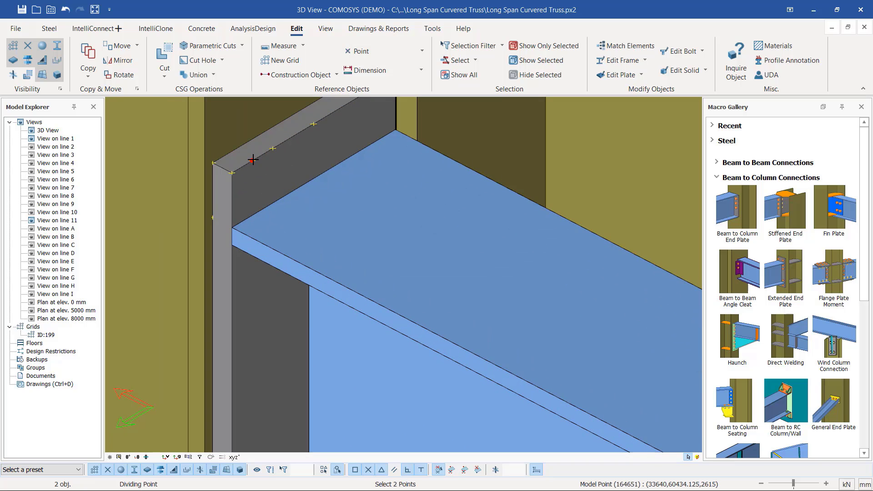
scroll(253, 160, down, 3)
scroll(272, 365, up, 3)
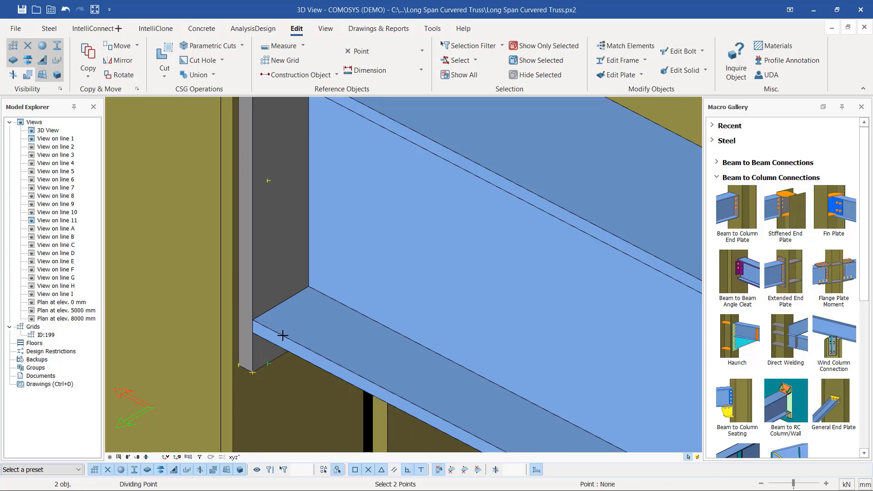
scroll(291, 273, down, 2)
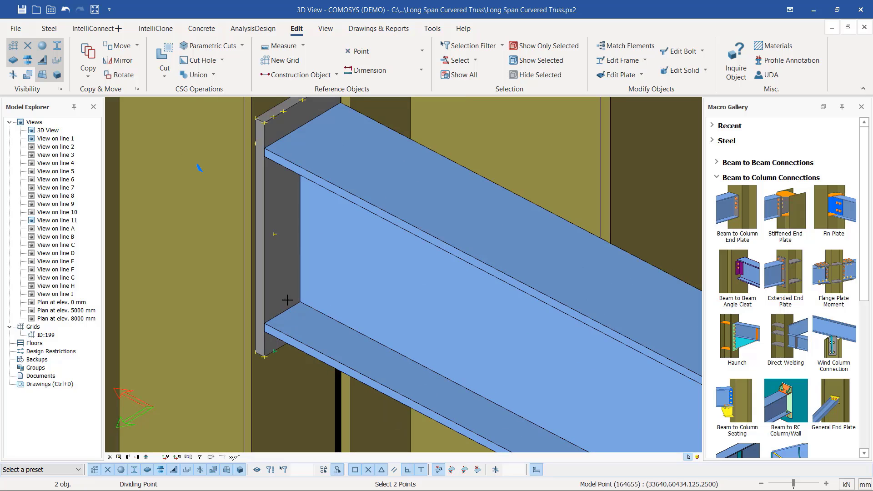
click(275, 354)
click(276, 117)
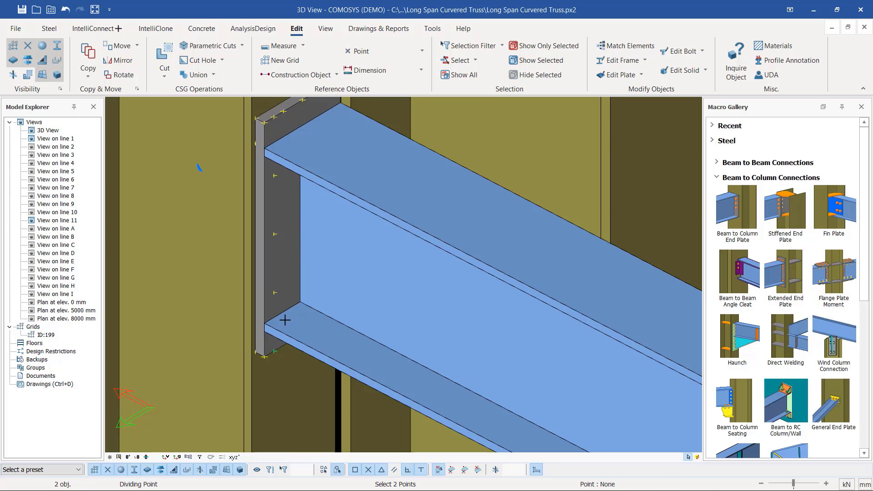
scroll(284, 341, up, 1)
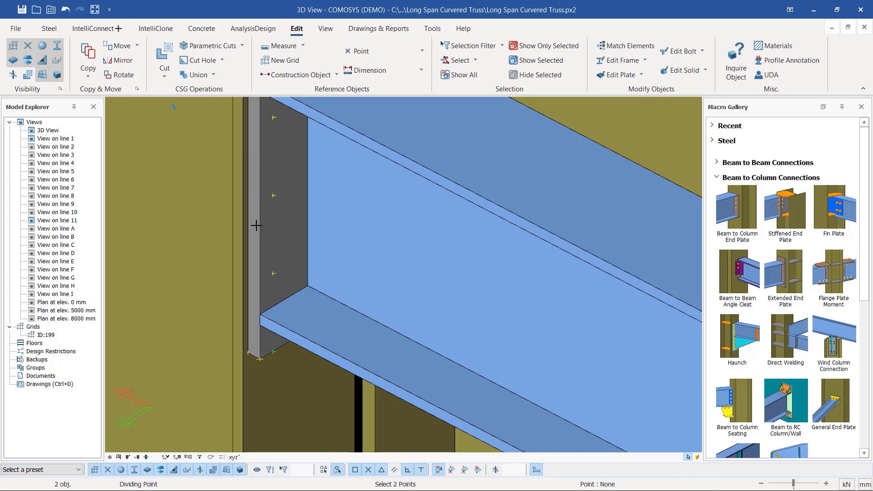
scroll(294, 215, down, 1)
scroll(295, 214, down, 1)
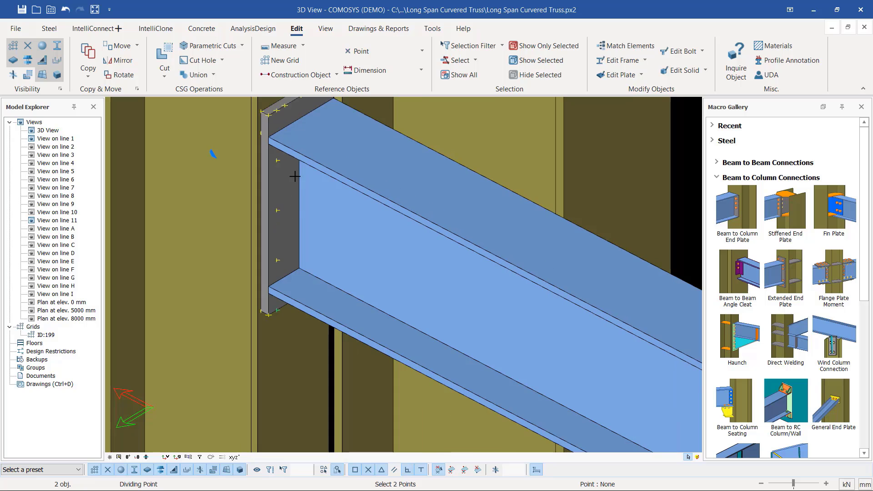
right_click(299, 200)
click(324, 209)
Copy the three vertical dividing points together with the selected bottom points from the near outer top-edge point to the far outer one.
scroll(269, 250, down, 1)
scroll(301, 141, up, 1)
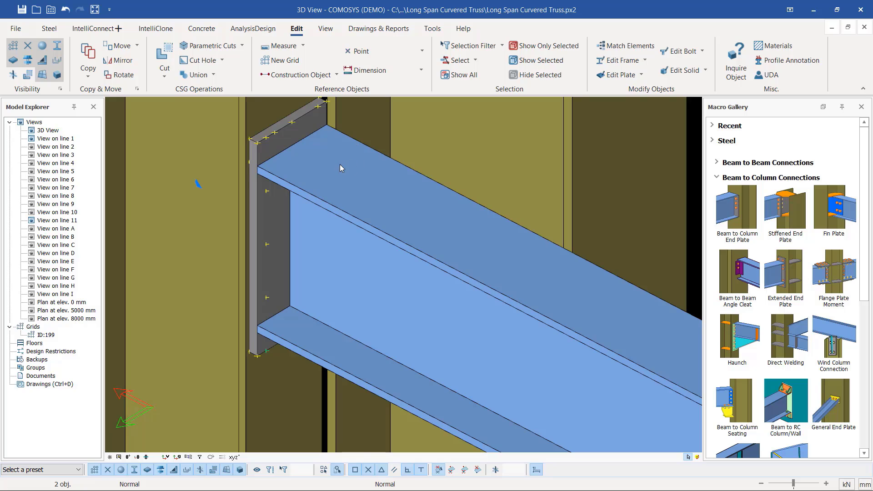
click(268, 192)
right_click(267, 302)
click(286, 197)
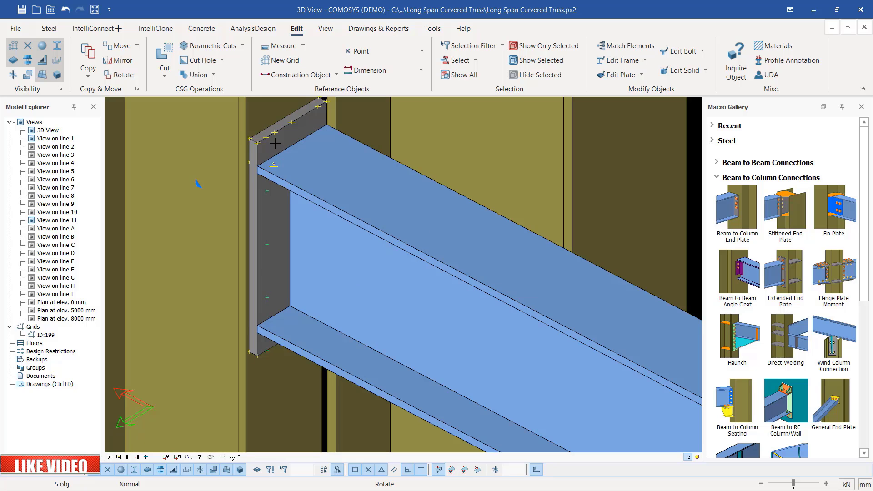
scroll(275, 142, up, 3)
click(257, 132)
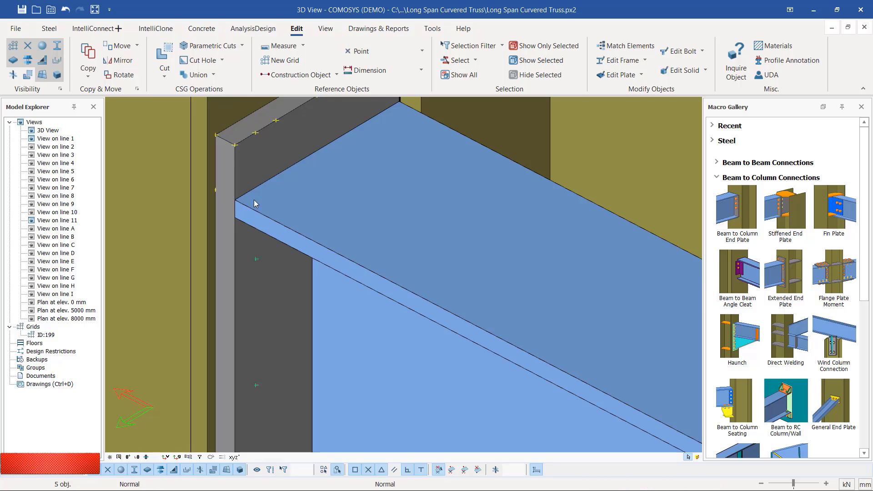
scroll(260, 253, down, 3)
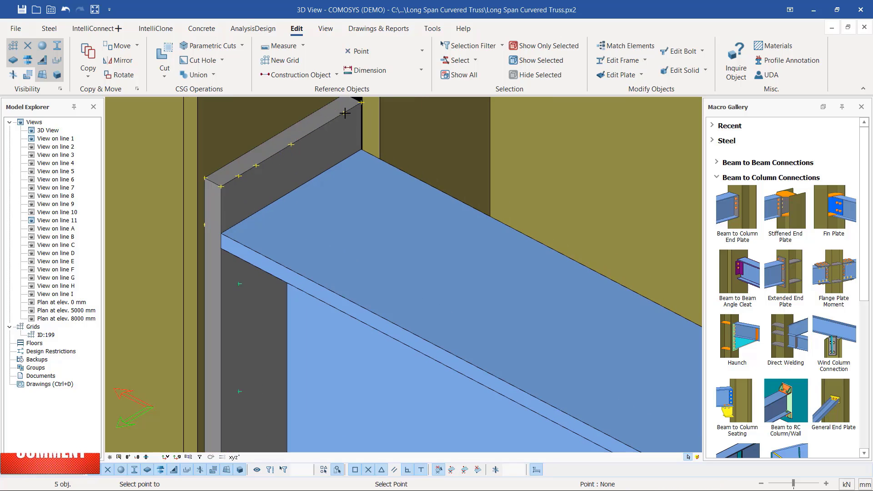
click(344, 113)
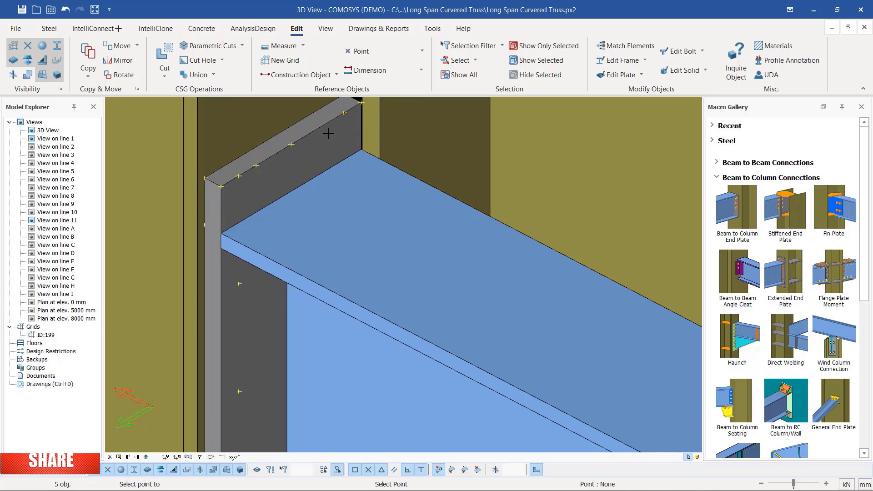
scroll(345, 139, down, 2)
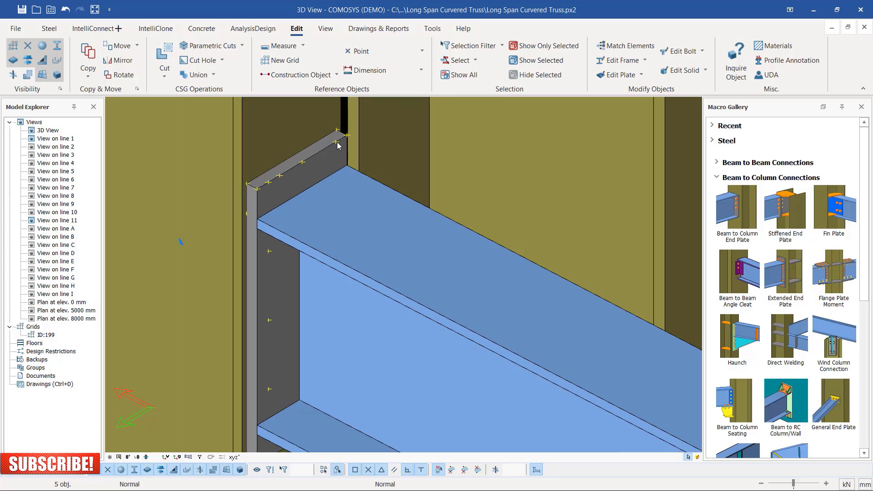
Copy the three vertical dividing points on the near side from the near outer top-edge point to the quarter point, and end the command.
middle_drag(337, 144, 319, 144)
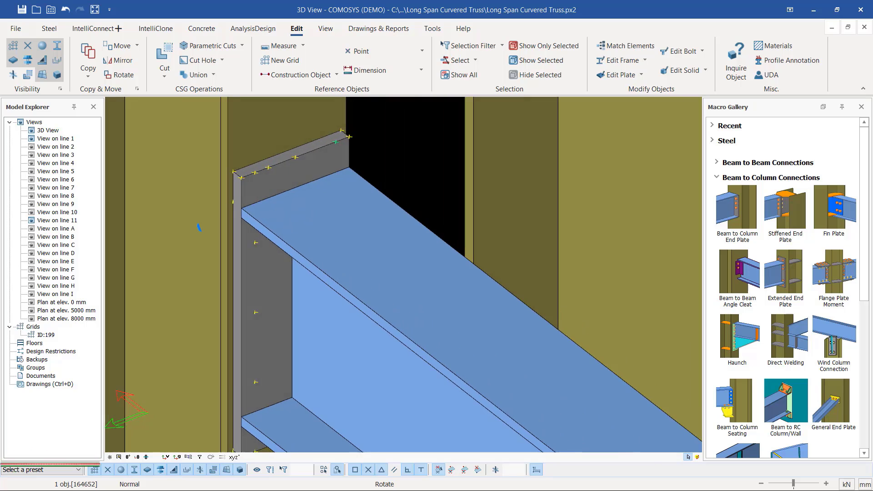
middle_drag(199, 228, 137, 229)
middle_drag(291, 121, 192, 230)
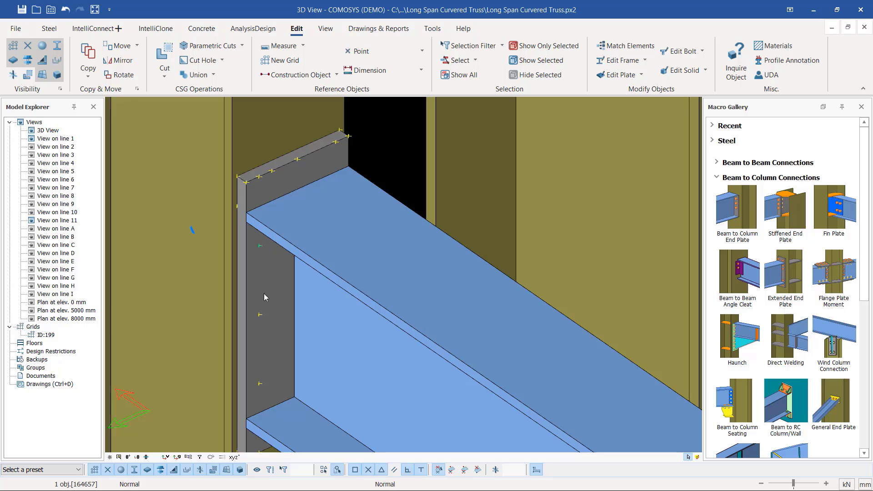
ctrl+click(260, 315)
right_click(260, 382)
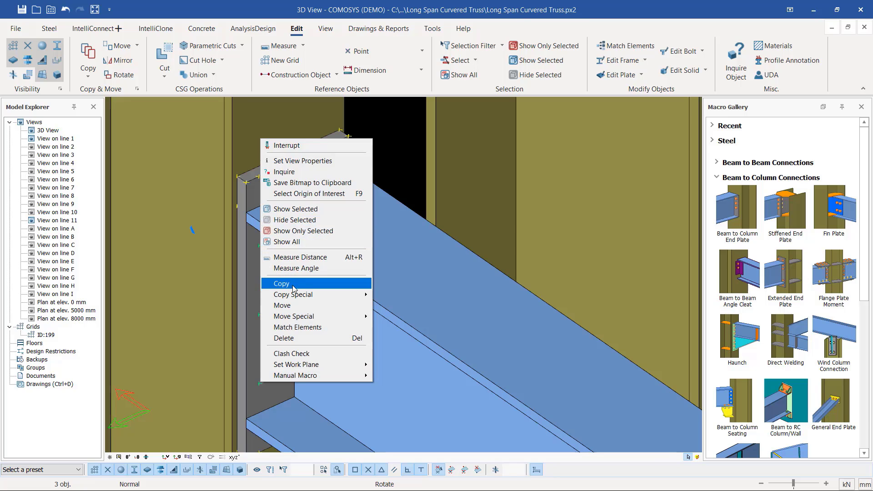
click(295, 284)
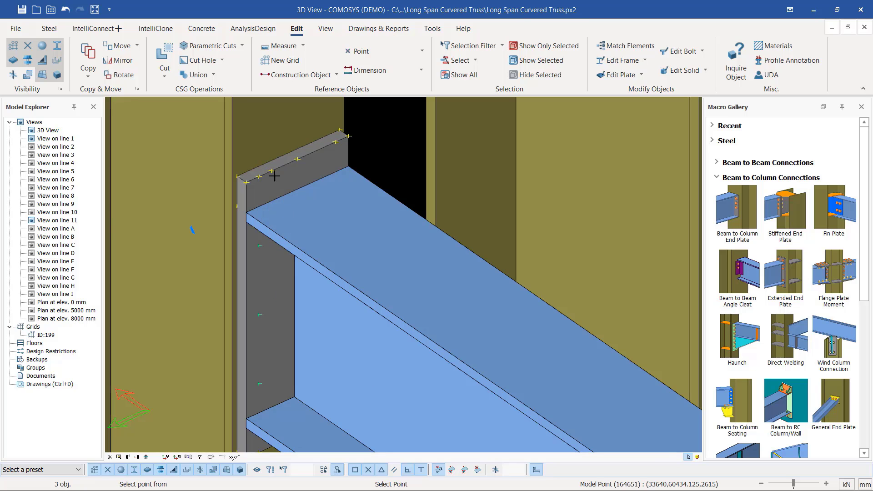
click(271, 170)
key(Escape)
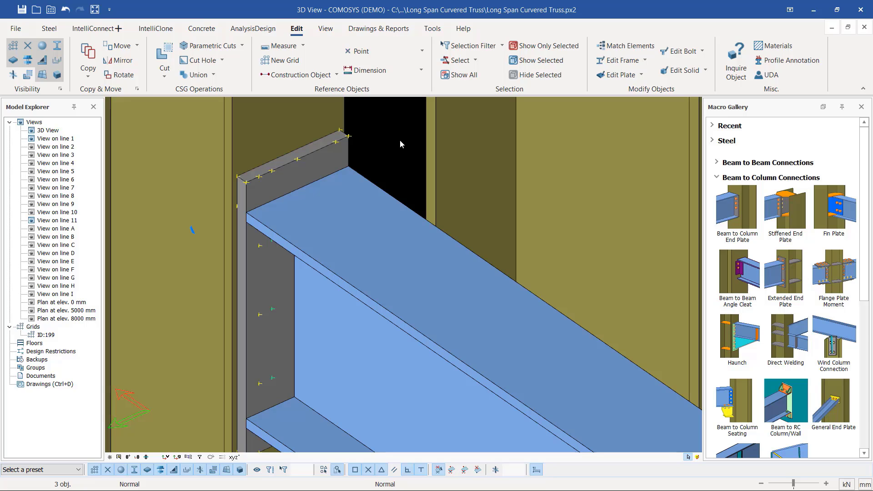
Copy the end plate's near top-corner point along the top edge to just inside the far outer point.
click(247, 183)
right_click(247, 184)
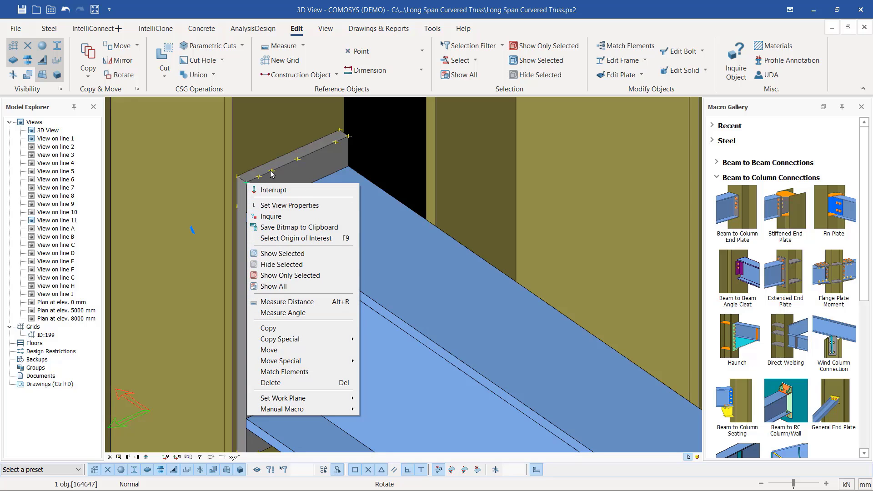
click(272, 327)
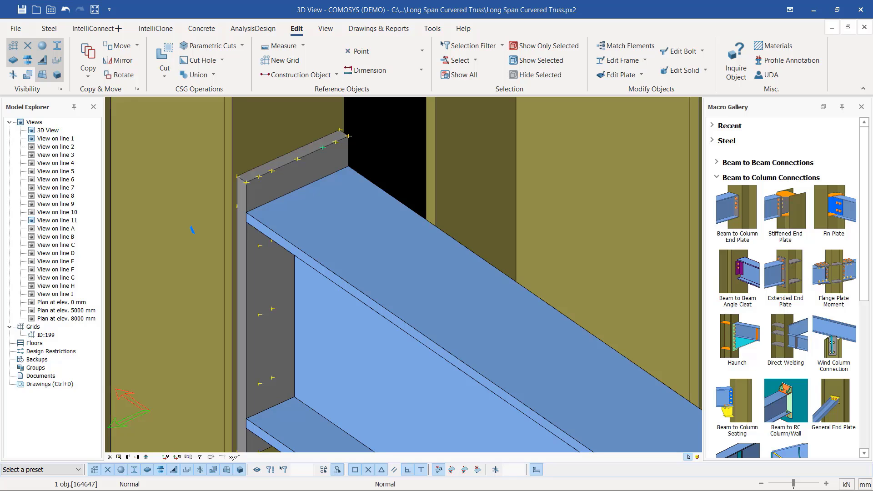
Copy the three vertical dividing points on the near outer line from the near outer top-edge point to the new far inner point.
click(323, 147)
click(259, 245)
ctrl+click(259, 314)
right_click(260, 385)
mouse_move(314, 288)
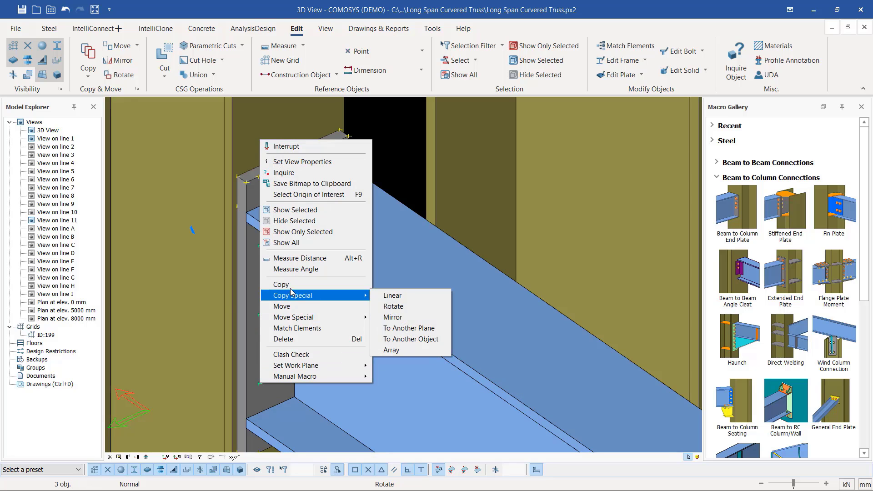
click(391, 305)
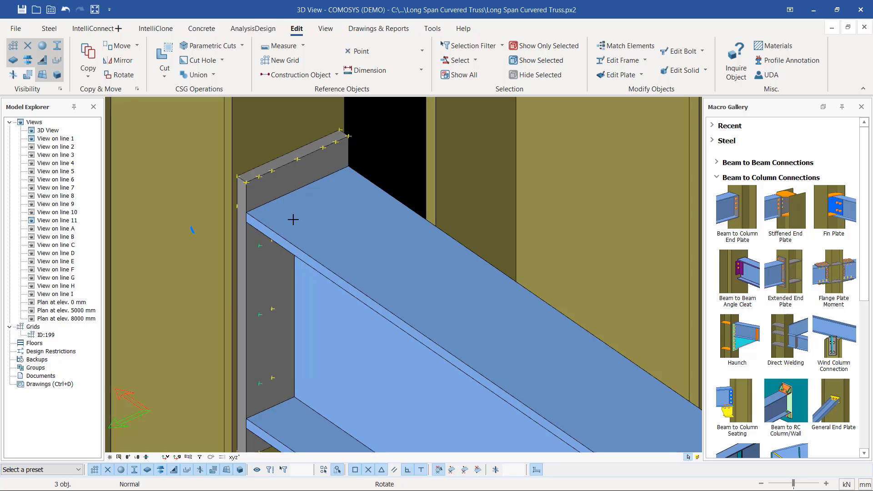
click(259, 175)
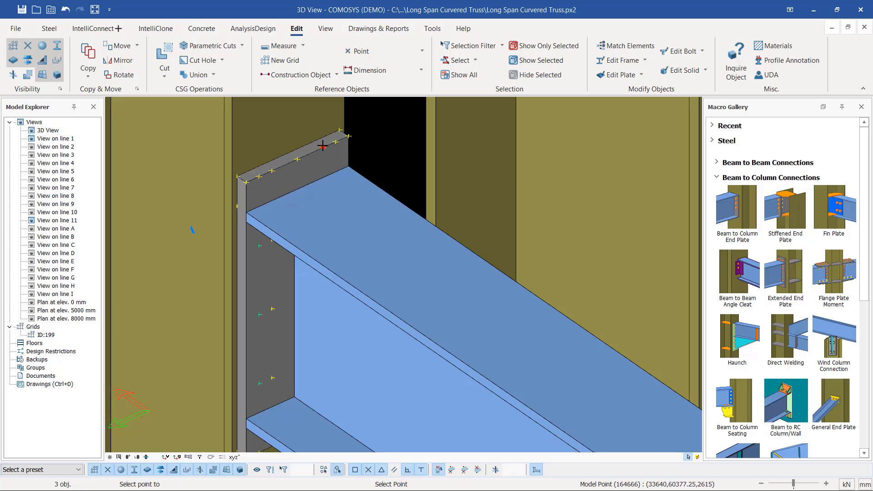
click(322, 146)
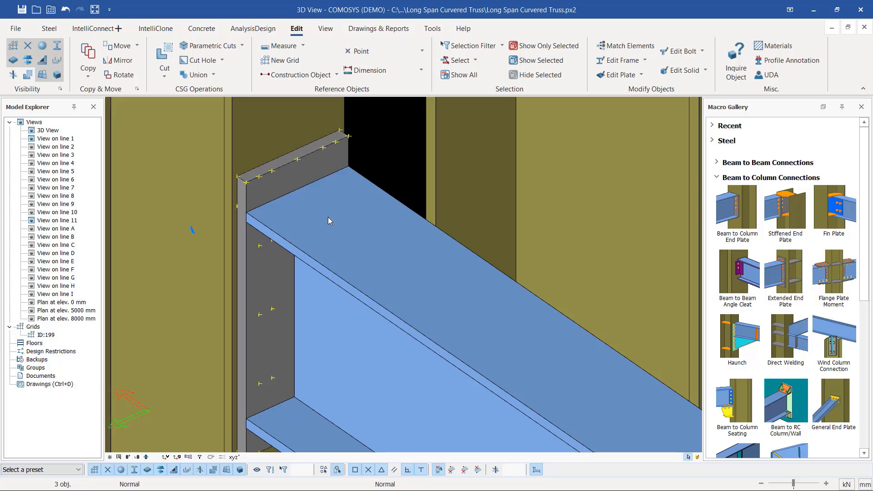
click(381, 276)
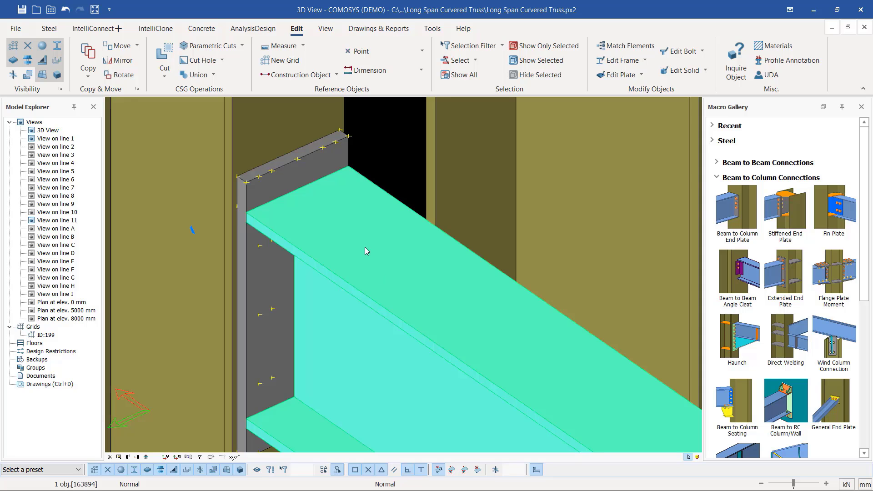
click(321, 172)
key(Escape)
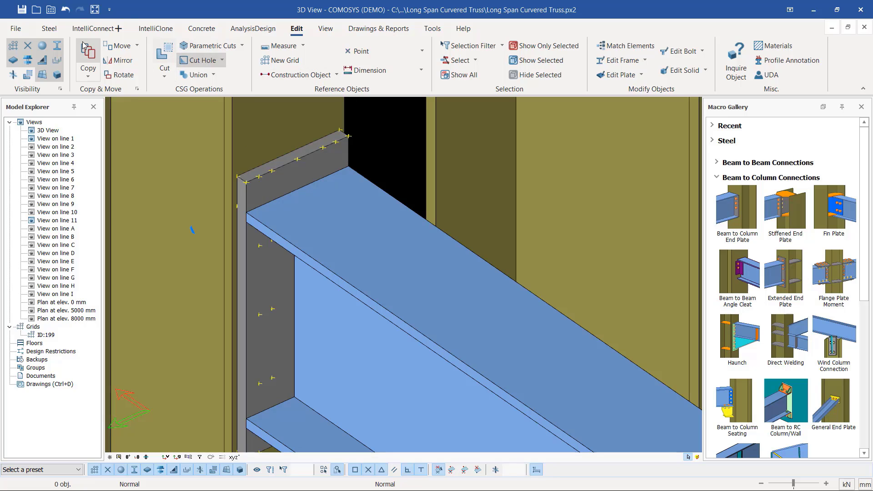
Try to create a bolt group through the end plate and beam, with its X direction from the upper to the middle near outer point.
click(49, 29)
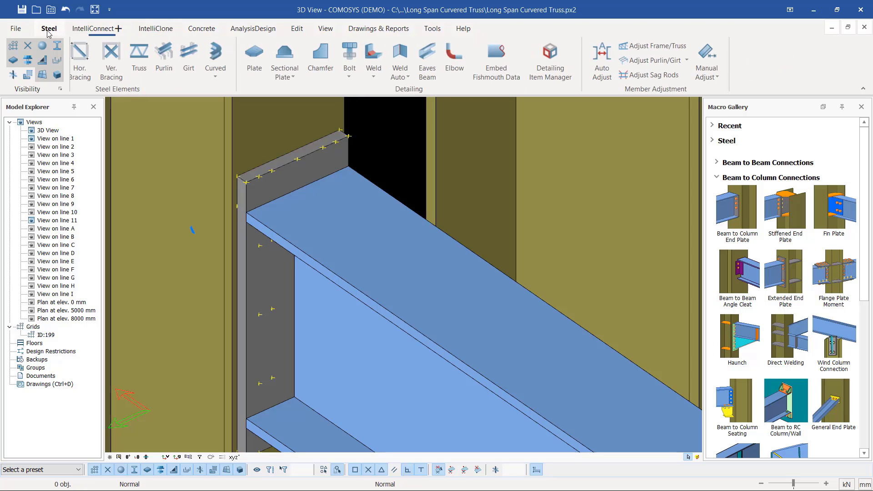
click(423, 79)
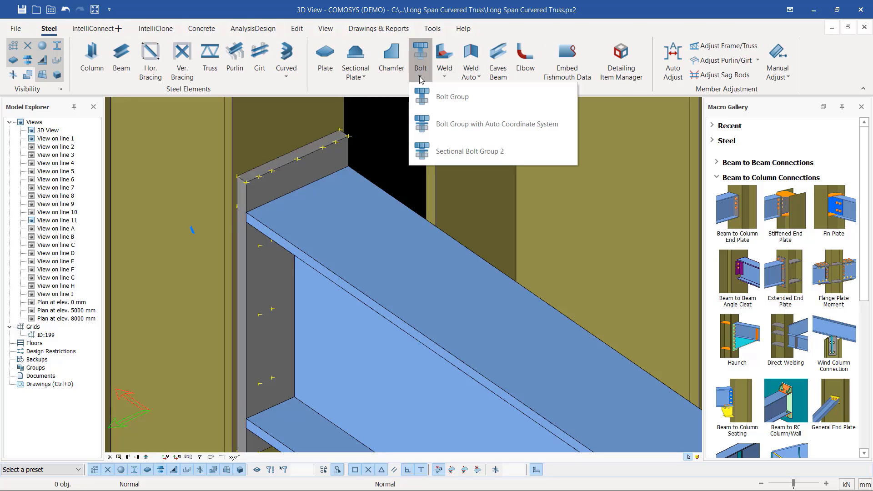
click(423, 51)
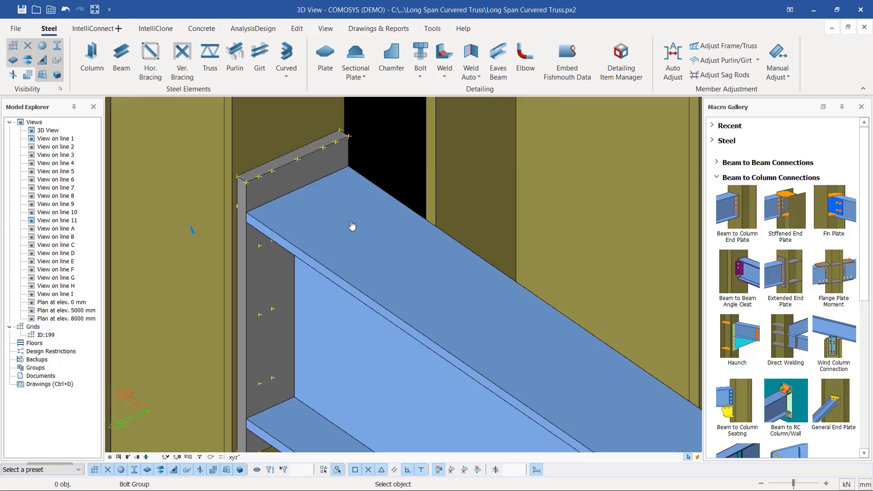
click(290, 188)
click(376, 231)
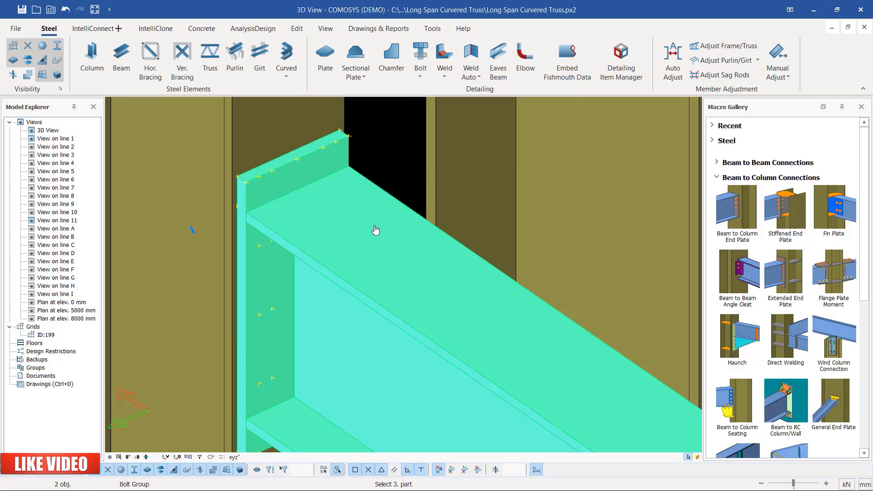
right_click(386, 157)
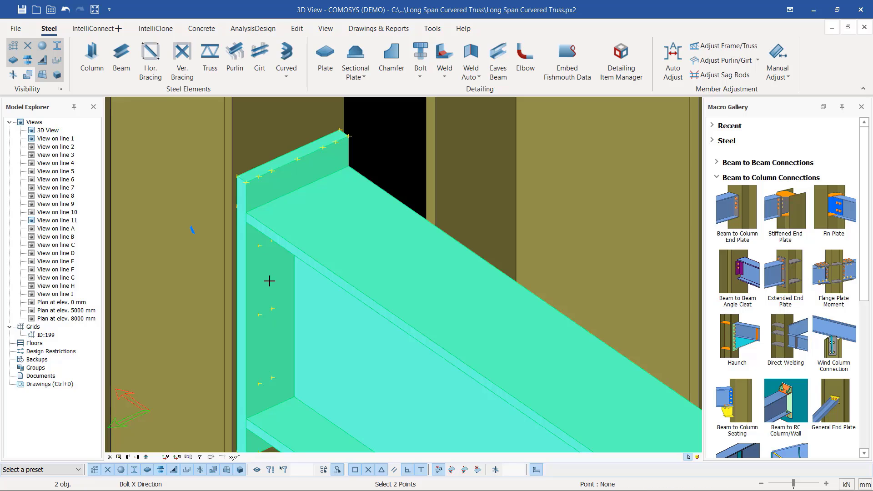
click(260, 246)
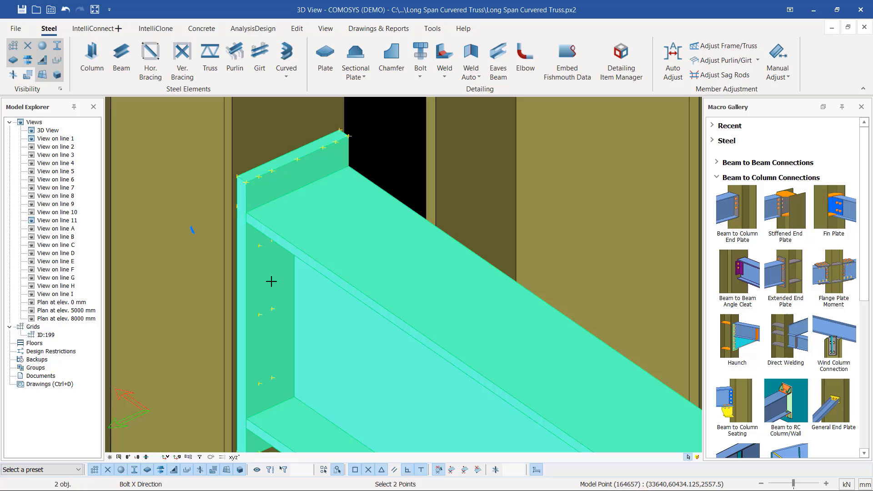
click(261, 316)
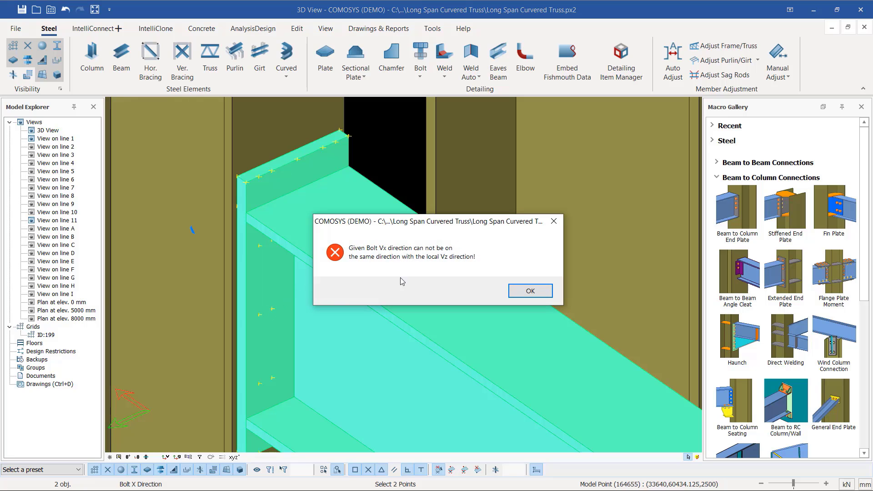
click(531, 291)
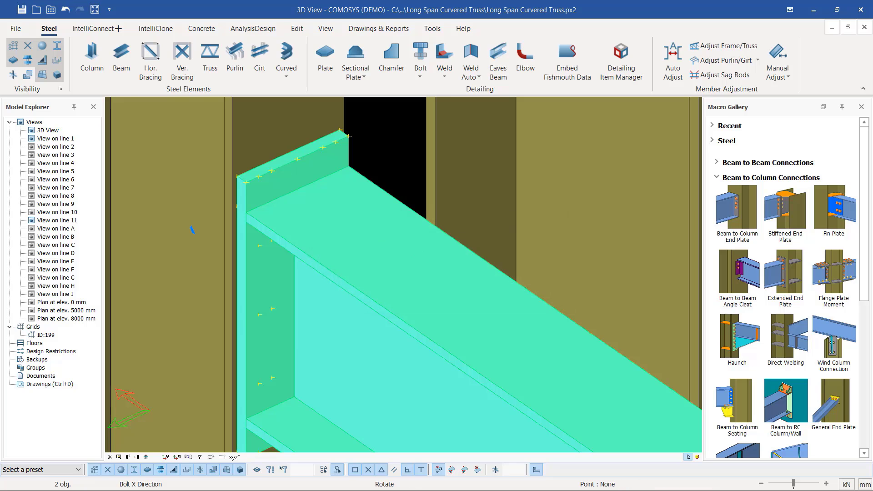
right_click(382, 240)
click(402, 147)
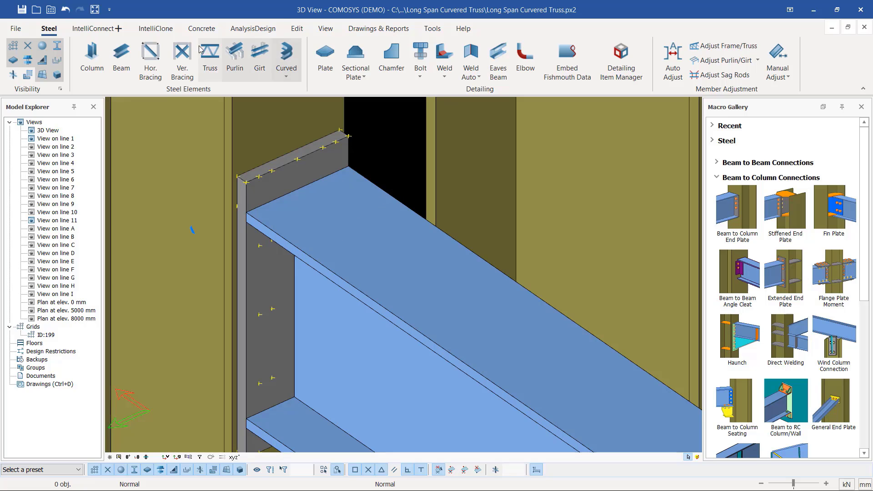
Set the work plane to the surface of the column face behind the end plate, and end the command.
click(326, 29)
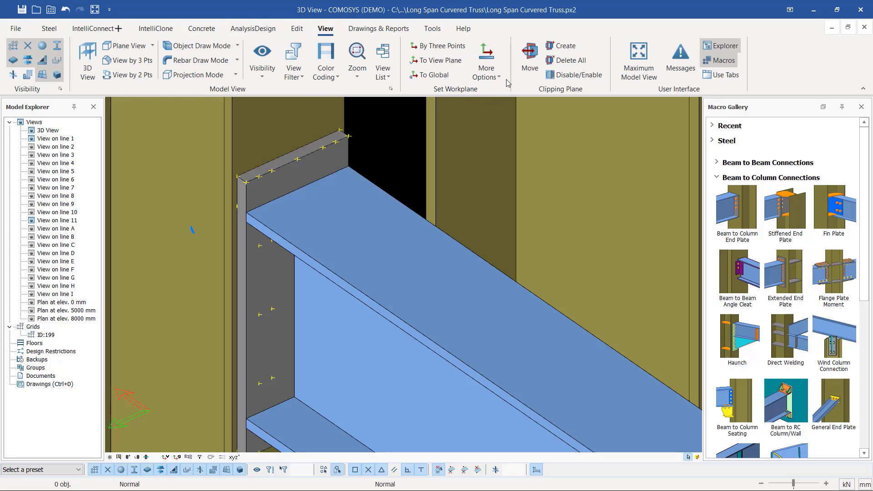
click(503, 78)
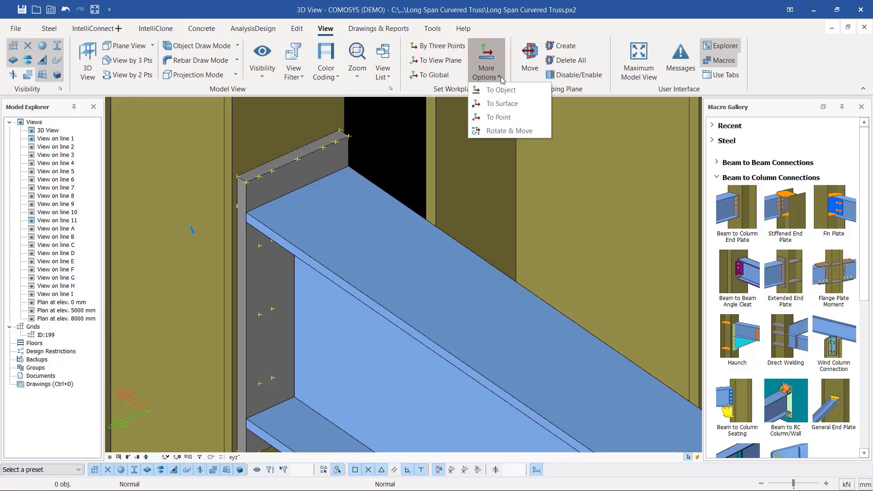
click(498, 104)
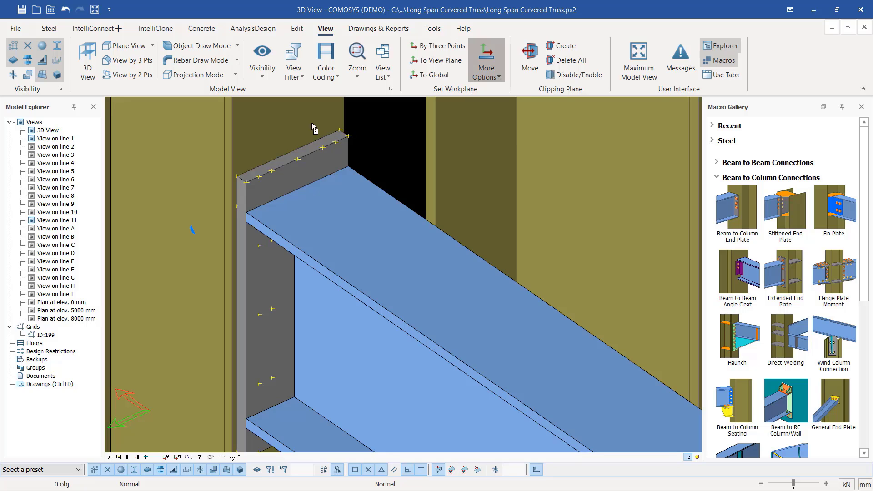
click(285, 119)
right_click(383, 128)
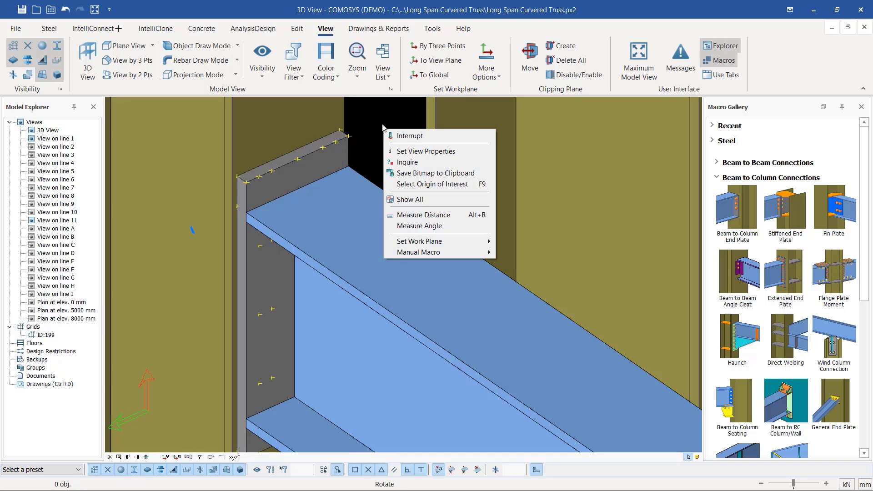
click(399, 135)
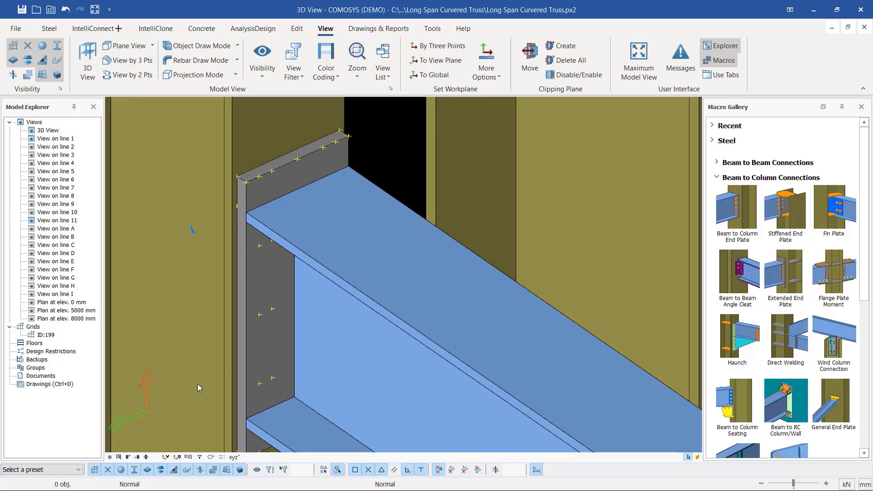
scroll(184, 385, down, 1)
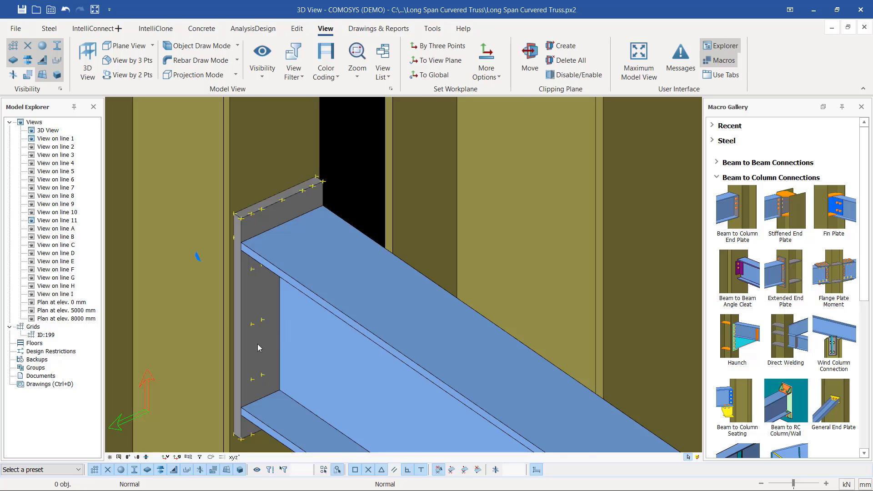
scroll(258, 347, up, 1)
click(49, 29)
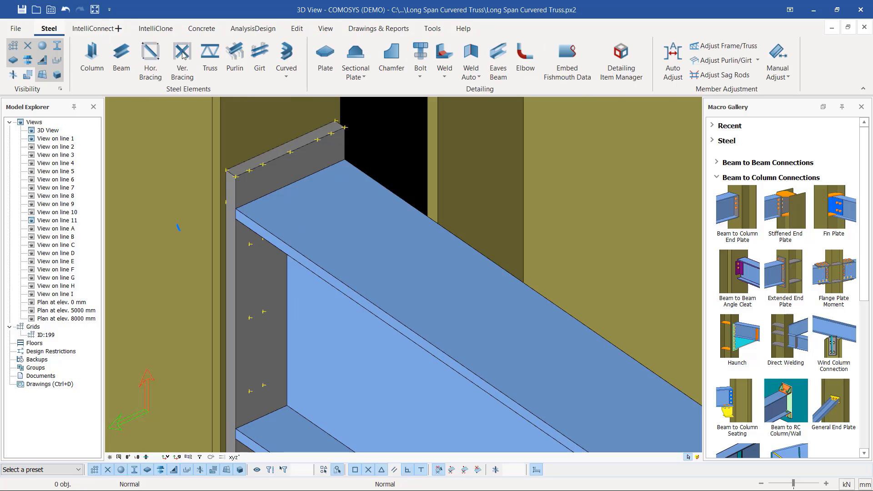
click(420, 54)
click(281, 178)
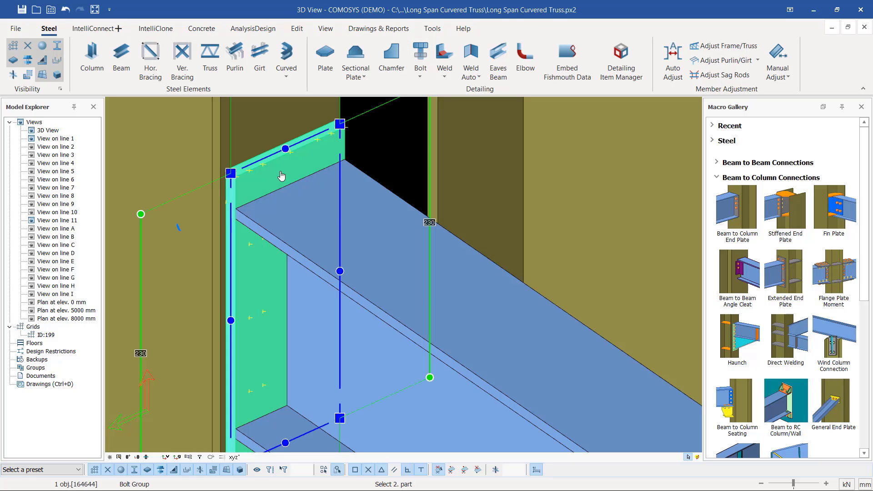
click(370, 212)
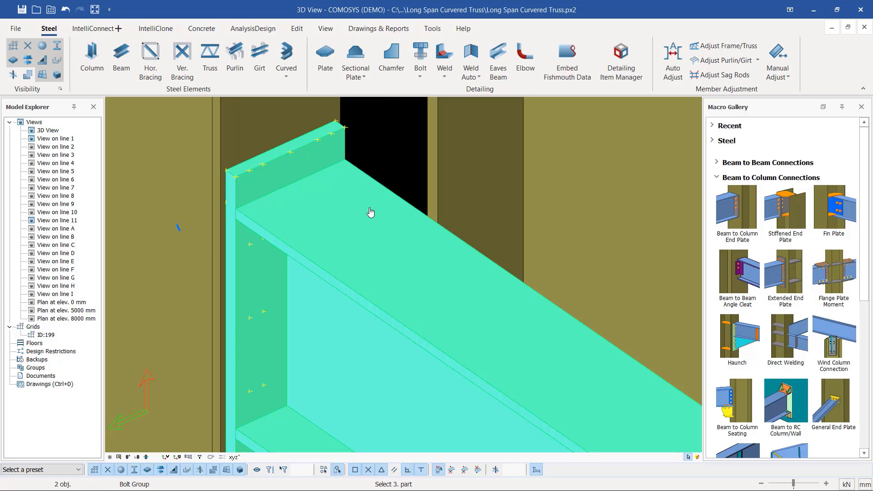
middle_click(385, 130)
right_click(385, 129)
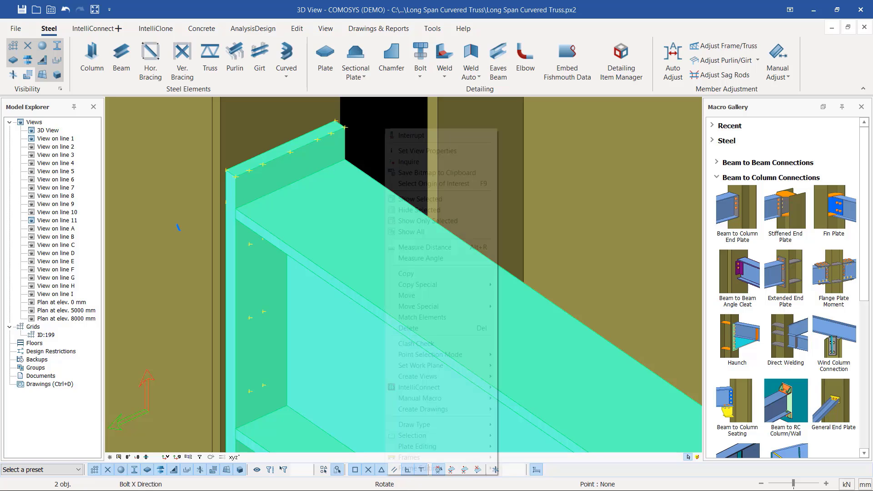
click(377, 123)
right_click(376, 121)
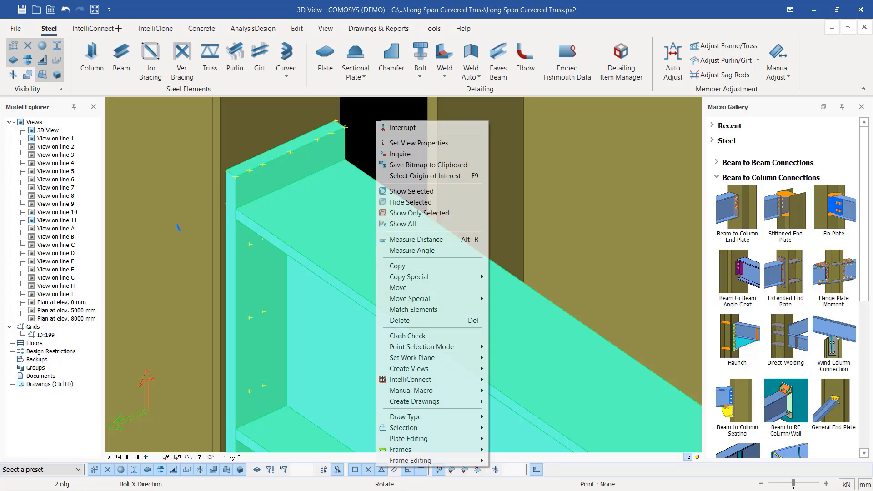
click(400, 129)
click(400, 129)
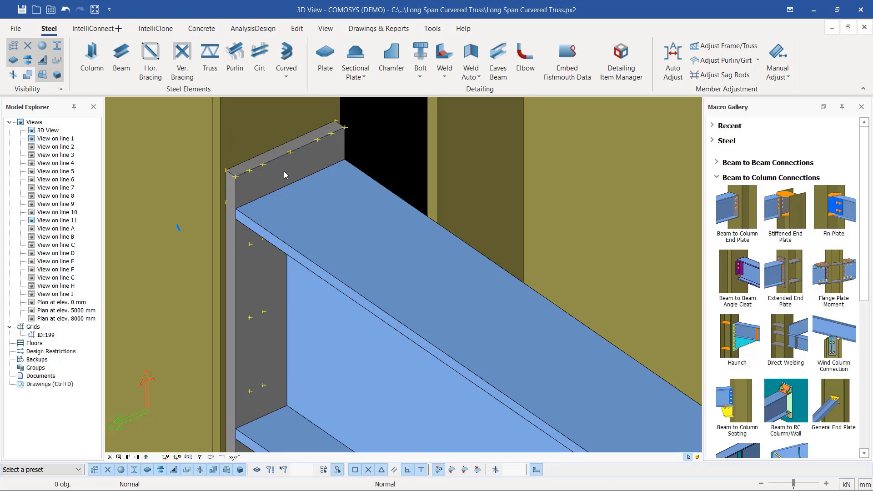
Create a bolt group joining the end plate to the column, with its X direction from the upper to the middle near quarter point.
click(421, 54)
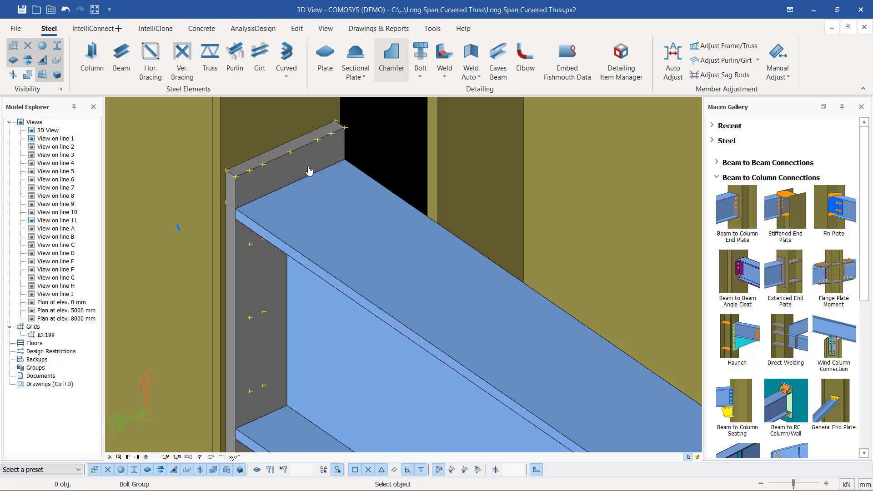
click(303, 169)
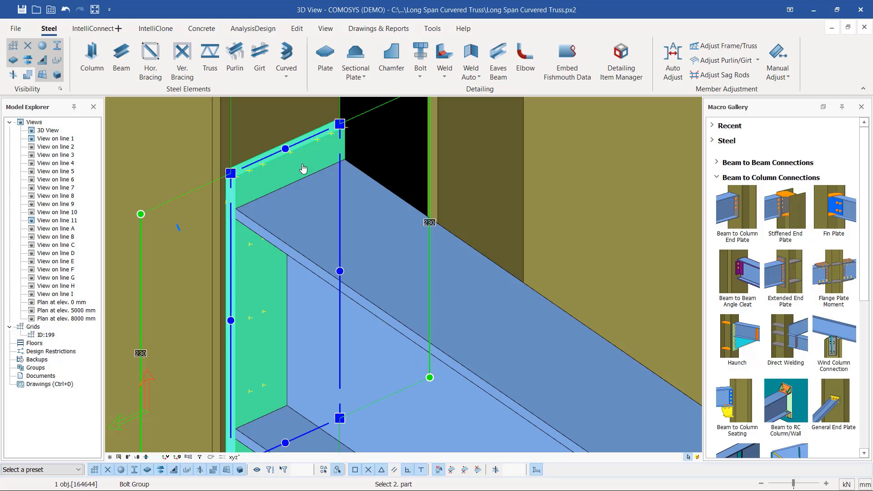
click(269, 124)
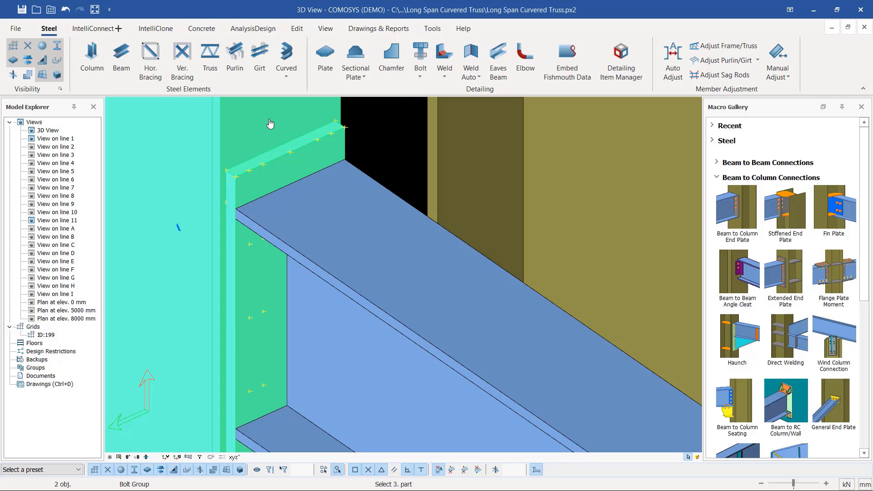
click(363, 139)
scroll(255, 257, up, 1)
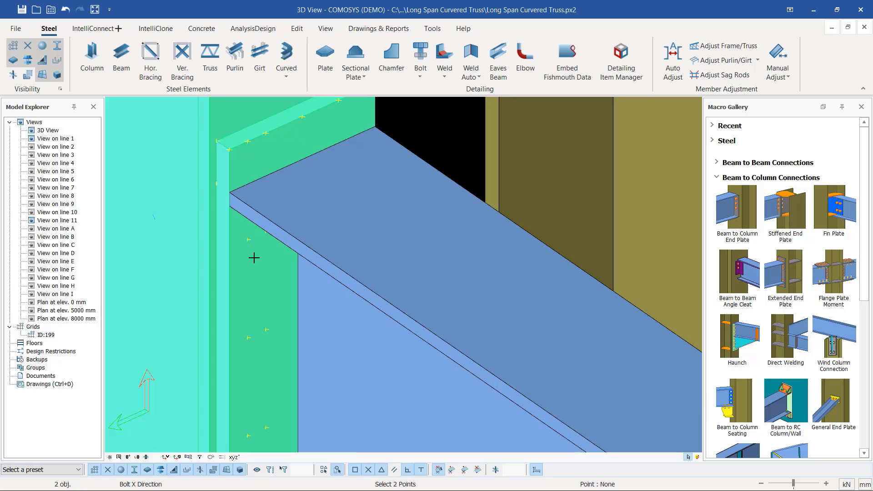
click(266, 231)
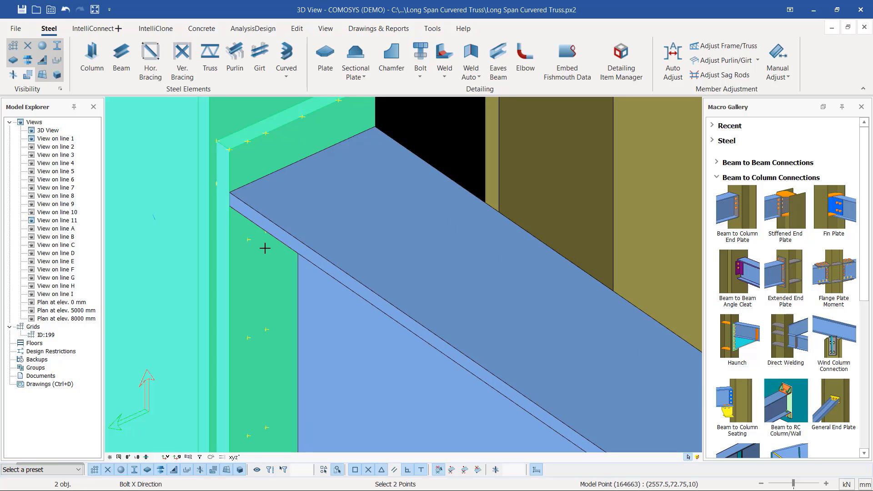
click(268, 328)
scroll(252, 271, down, 3)
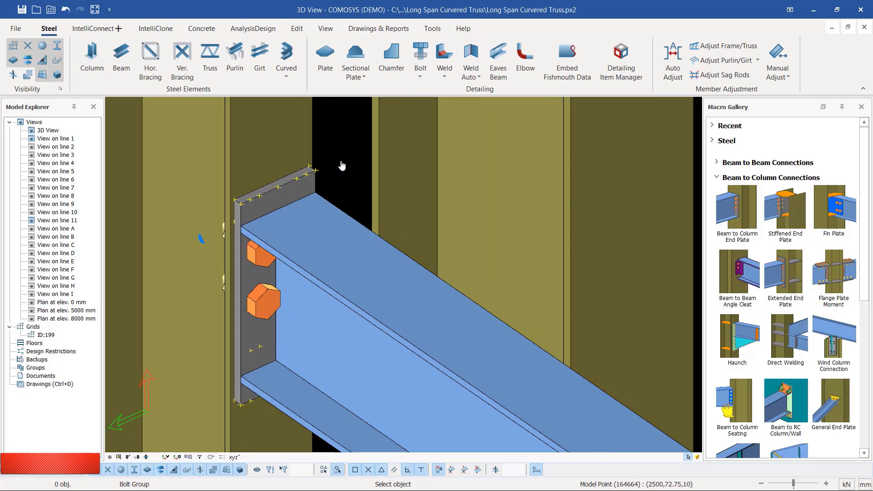
End the bolt command and hide the new bolt group to expose the reference points beneath its heads.
right_click(355, 168)
click(356, 168)
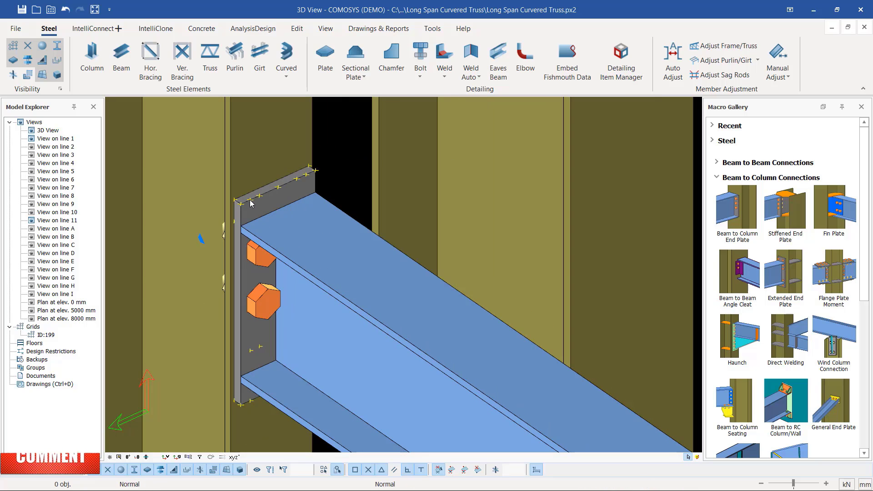
middle_drag(250, 200, 282, 189)
middle_drag(144, 293, 192, 269)
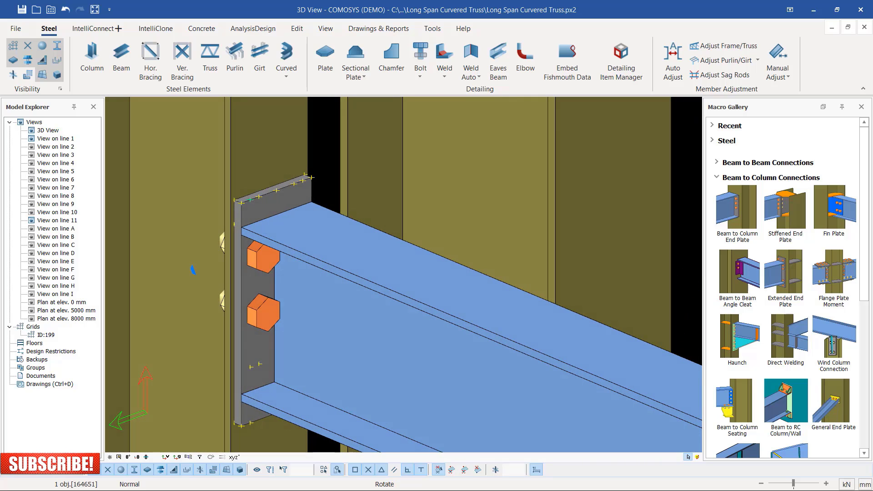
middle_drag(251, 198, 254, 241)
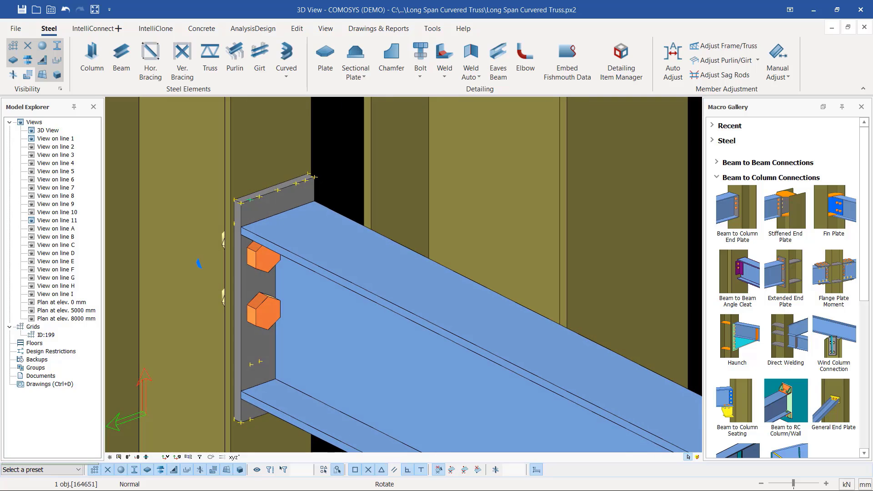
click(261, 259)
right_click(261, 260)
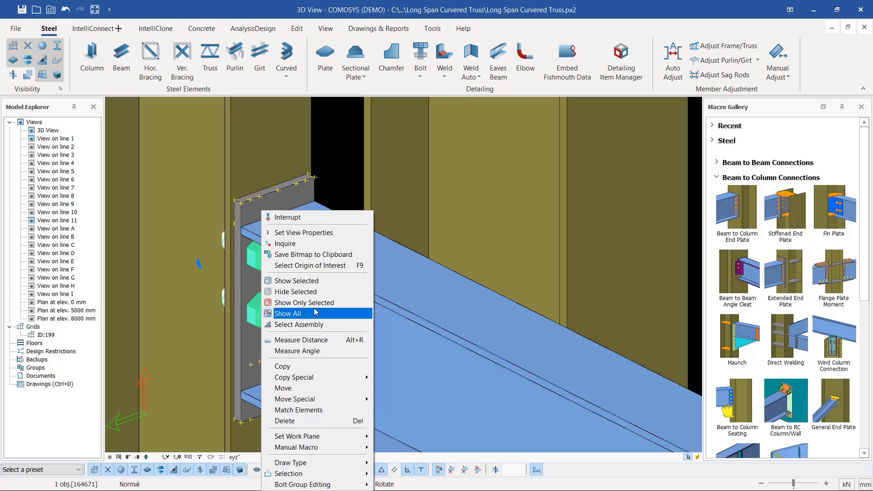
click(301, 288)
scroll(270, 275, up, 3)
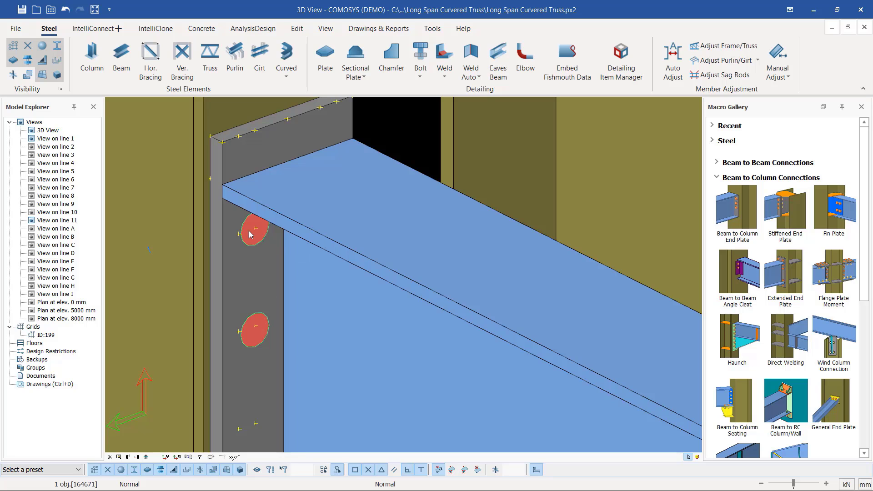
Measure the vertical distance between the upper and middle near quarter points on the end plate.
right_click(394, 115)
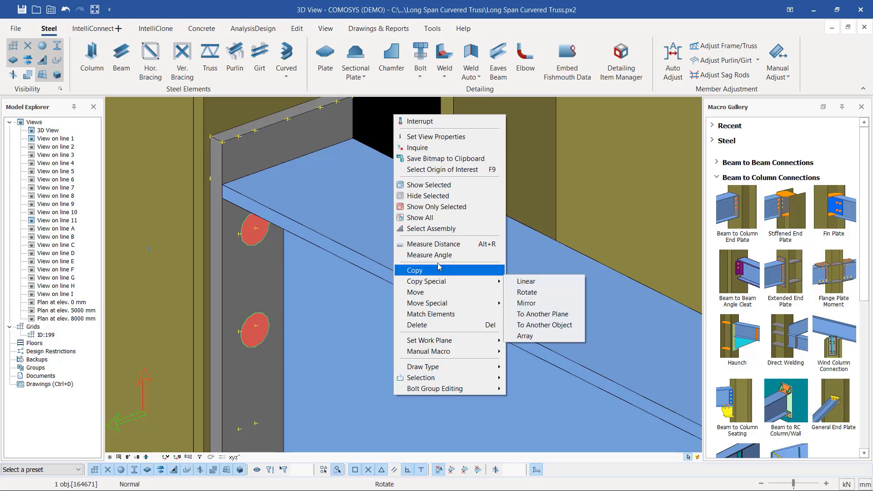
click(433, 244)
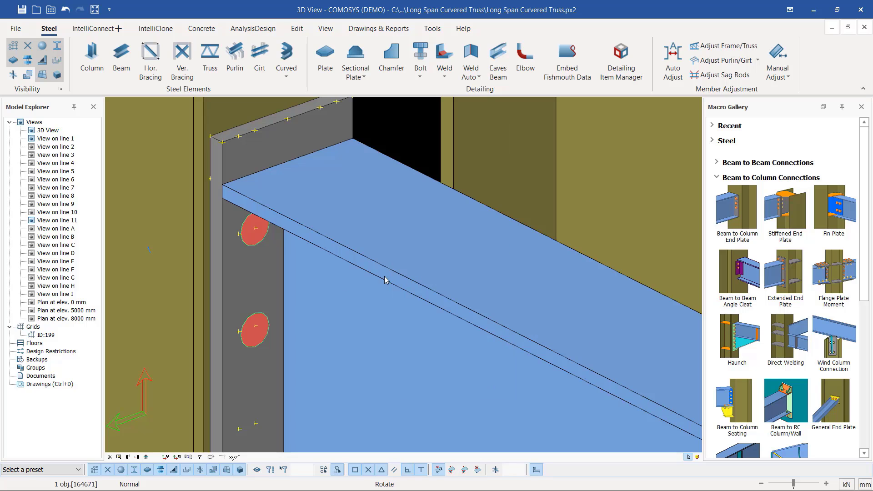
click(255, 229)
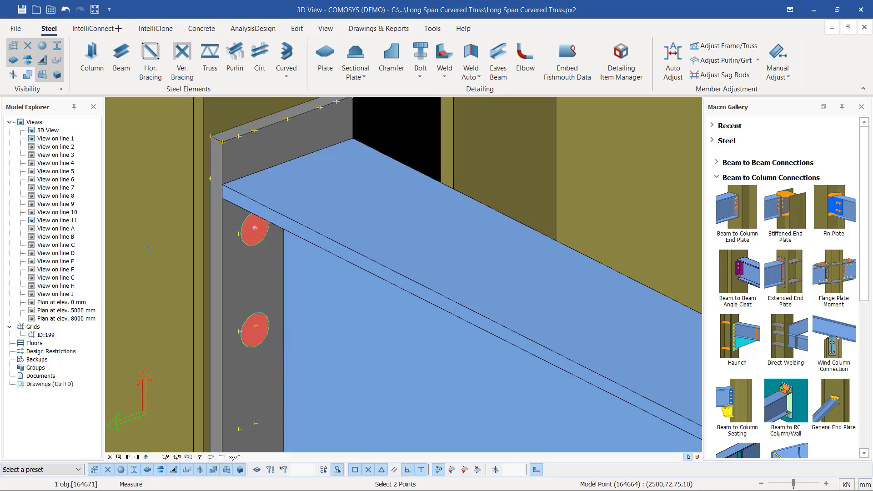
right_click(394, 124)
click(418, 132)
scroll(315, 272, up, 2)
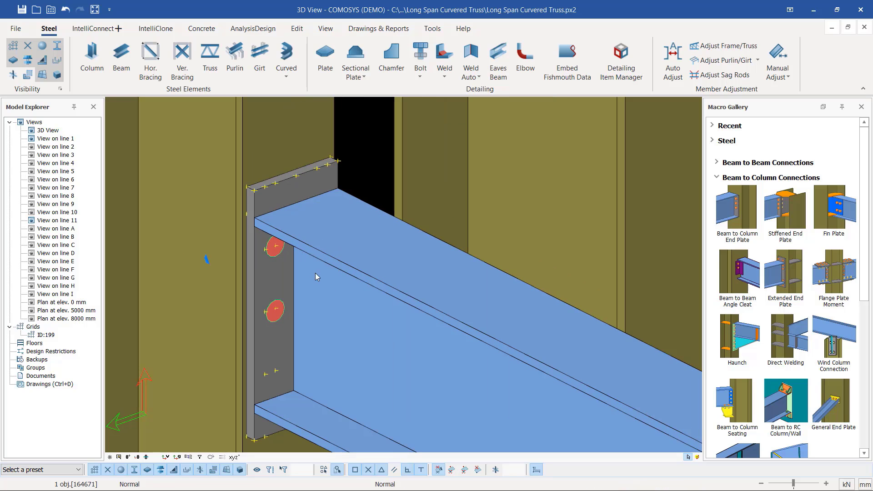
Measure the distance between the near and far quarter points along the end plate's top edge, and end the measurement.
scroll(298, 180, up, 1)
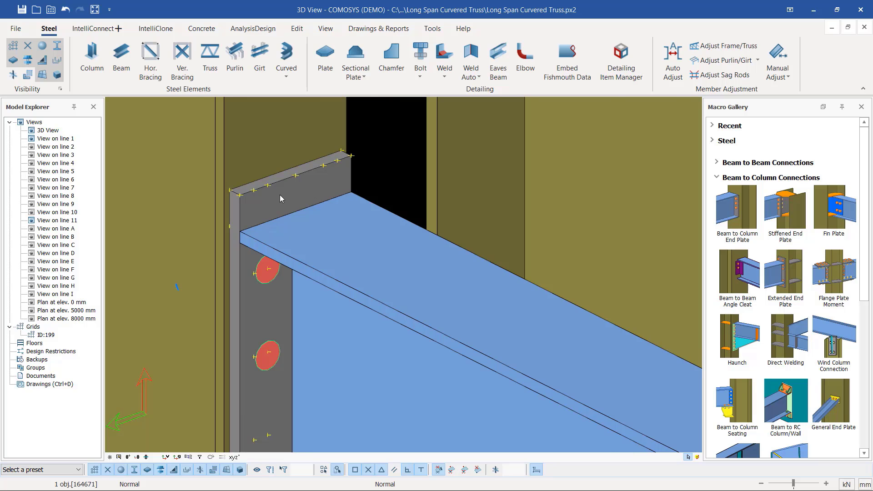
scroll(275, 193, up, 1)
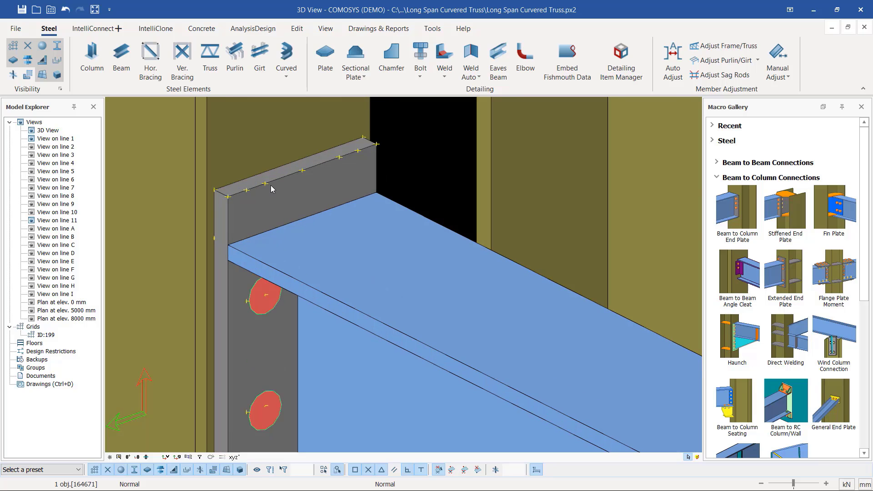
right_click(435, 138)
click(481, 271)
click(265, 184)
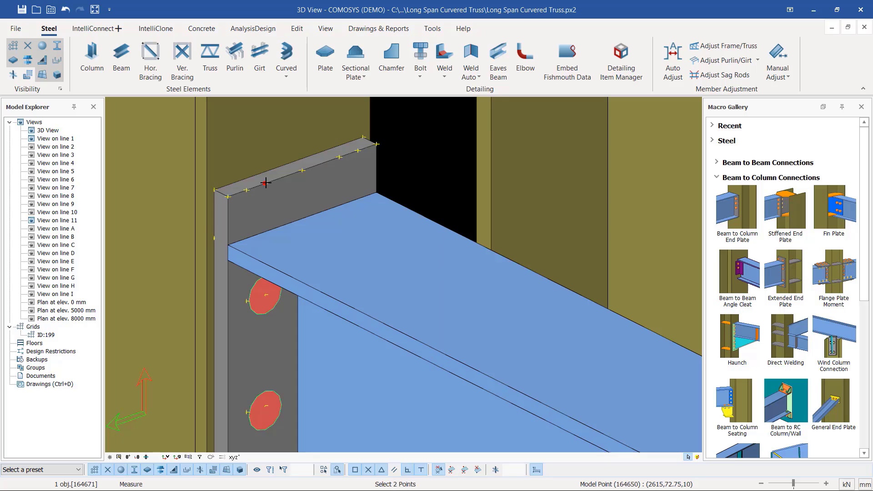
click(340, 157)
right_click(409, 177)
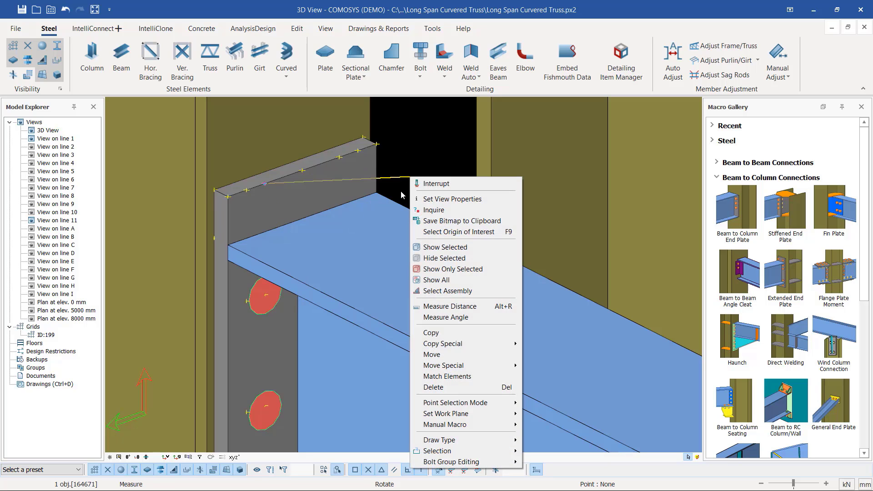
click(443, 149)
right_click(431, 146)
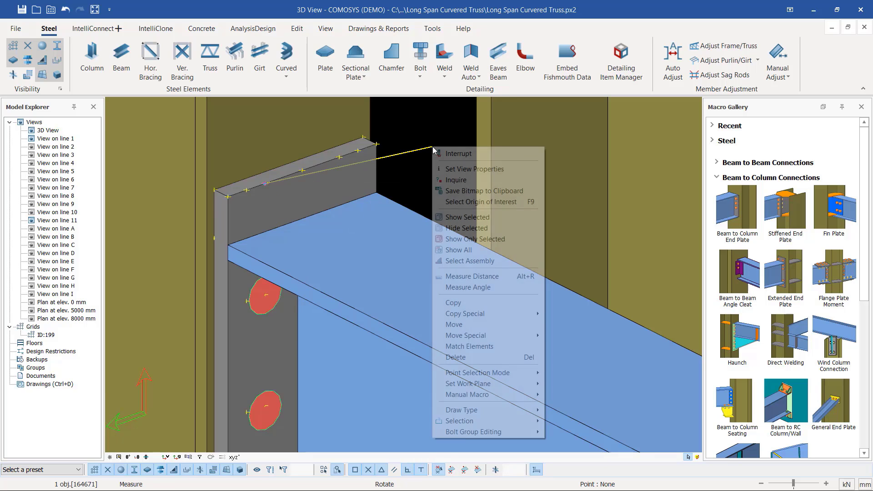
click(450, 154)
Measure again the spacing between the centre points of the two bolt holes, and end the measurement.
right_click(425, 139)
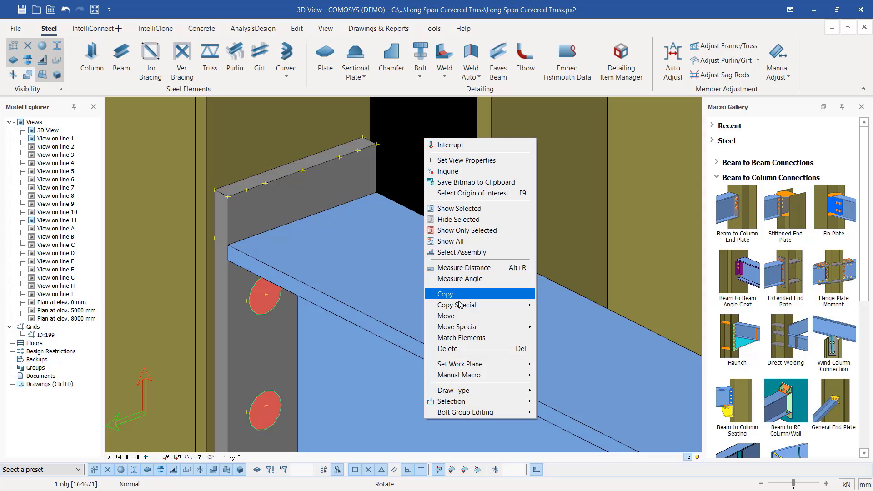
click(467, 272)
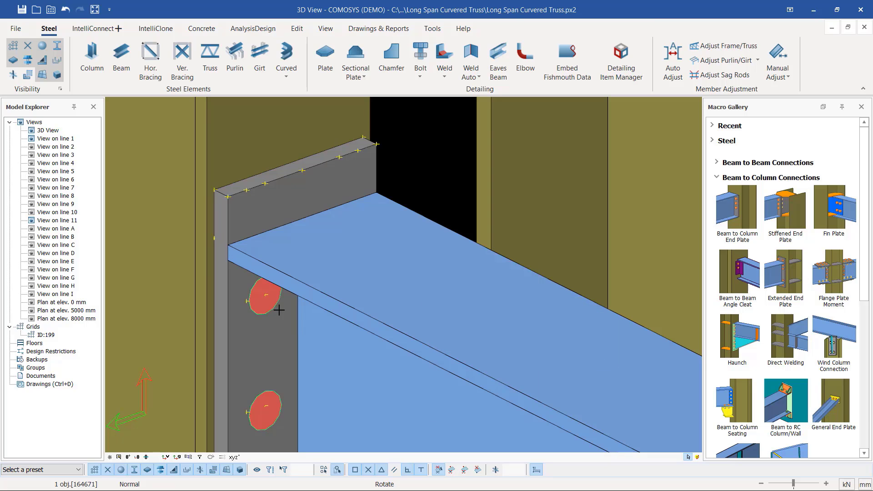
click(265, 406)
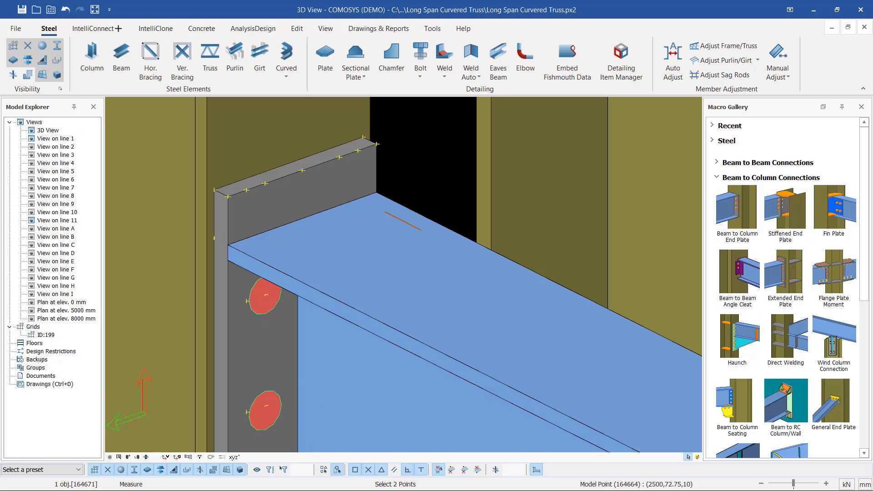
right_click(421, 156)
click(429, 160)
Show all hidden objects, and set the bolt group's diameter to 16 with the 8.8_BOLT assembly.
right_click(397, 147)
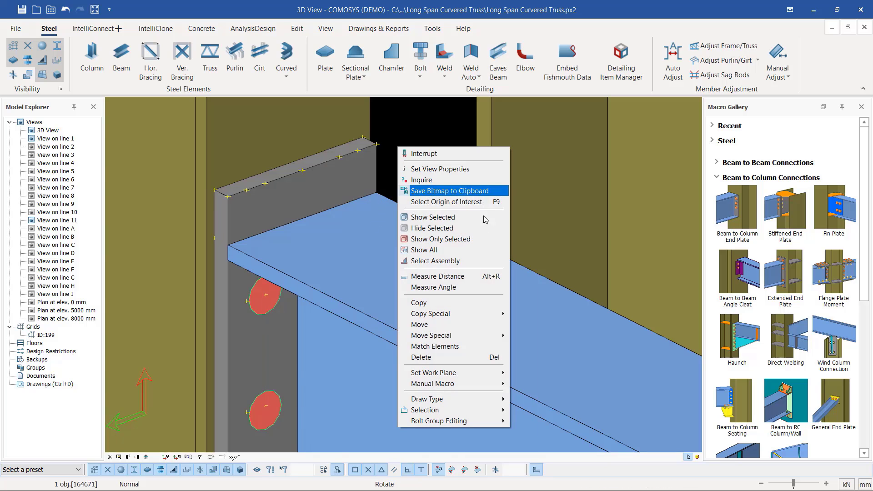
click(434, 250)
scroll(319, 269, down, 2)
double_click(301, 282)
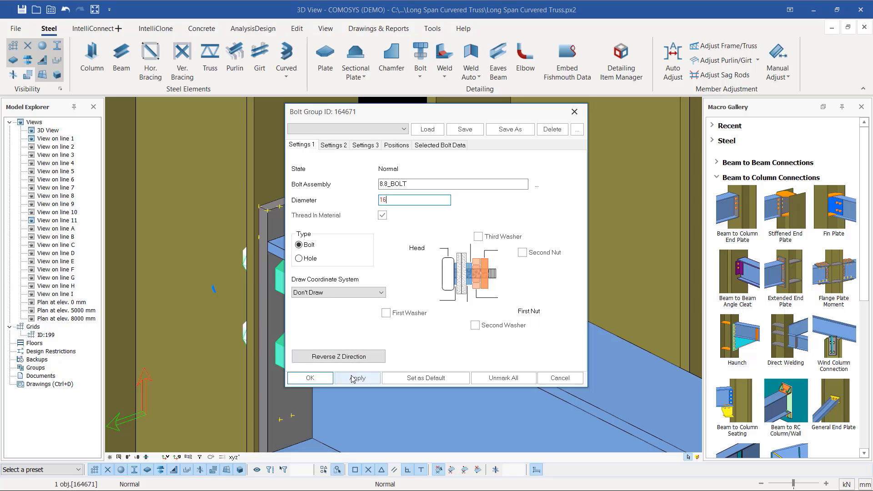
click(320, 378)
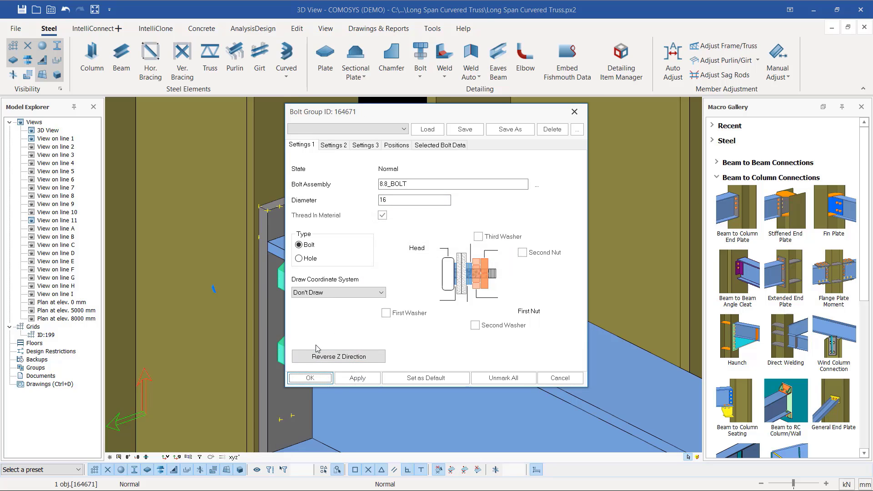
Set the bolt group's grid X positions to "1 57.5" and apply the change.
click(397, 145)
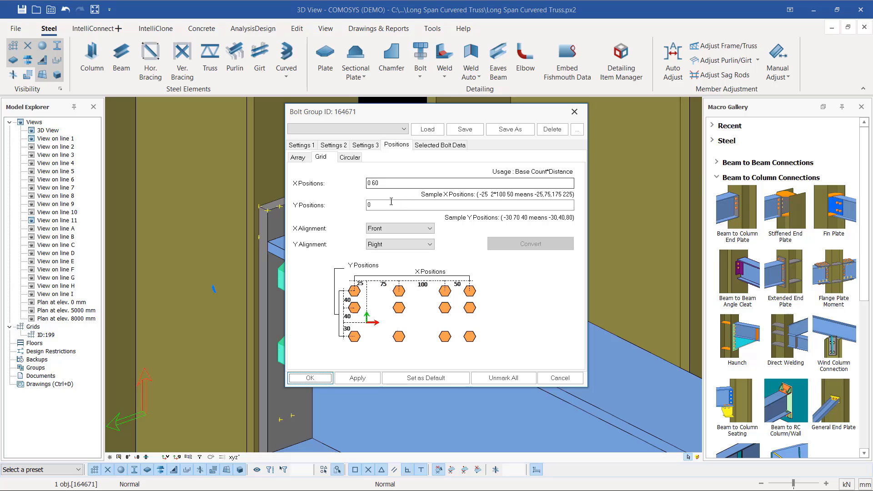
drag(385, 111, 515, 97)
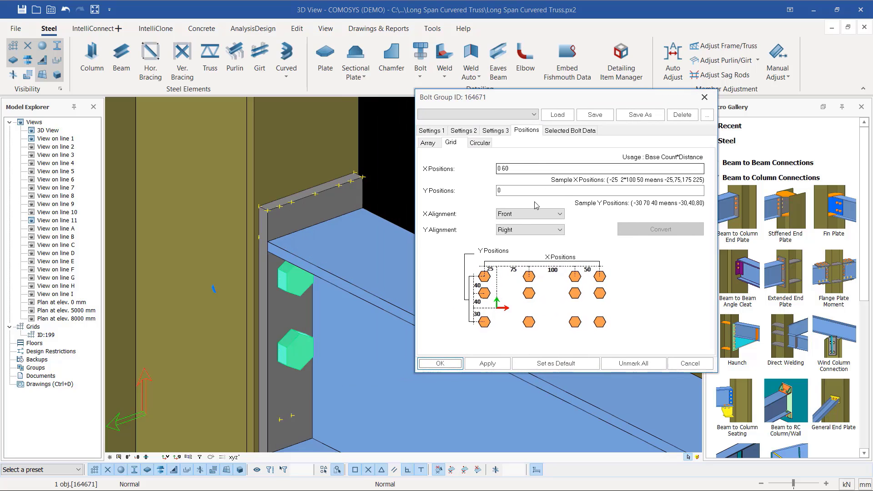
click(508, 169)
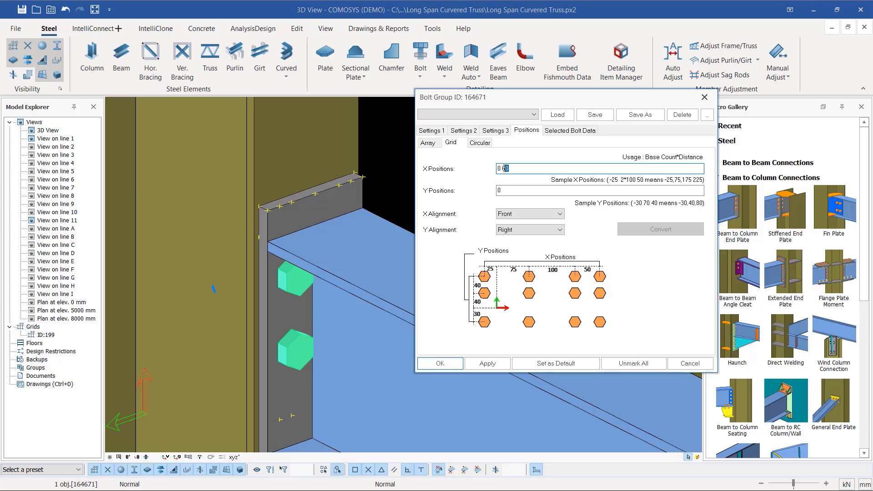
text(57.5)
click(492, 363)
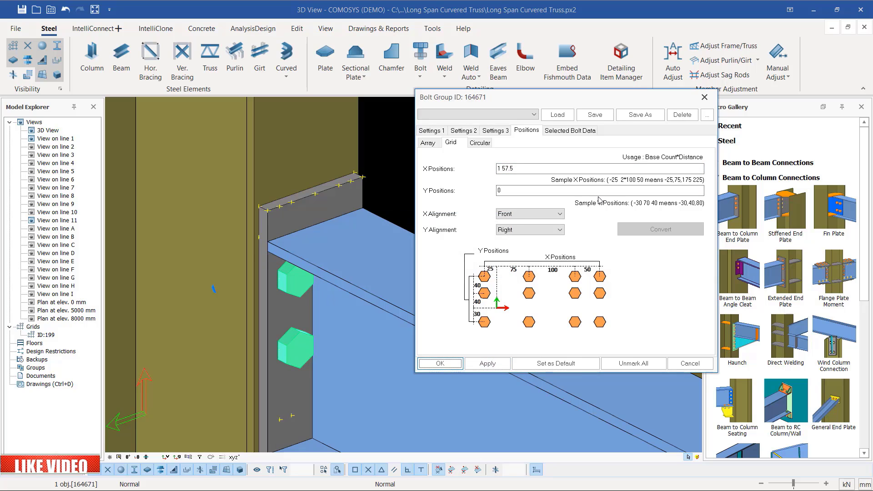
Change the base value of the bolt group's X positions to 2 and apply it.
click(502, 168)
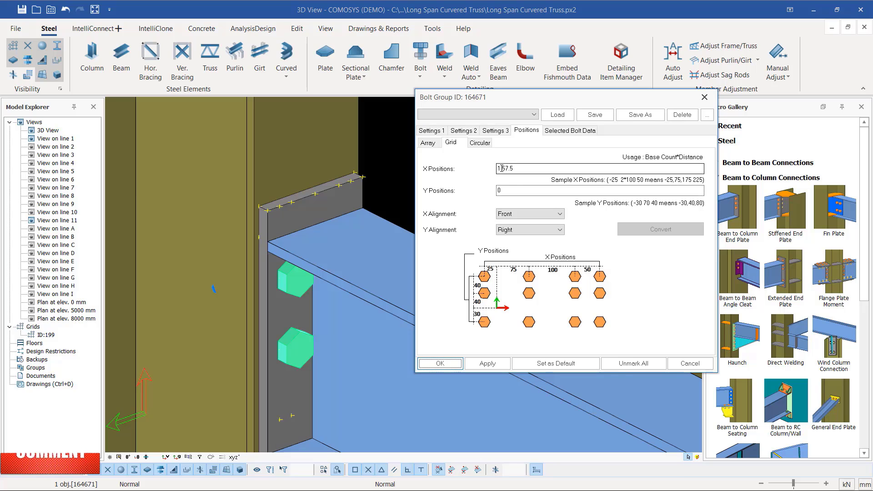
drag(501, 168, 498, 168)
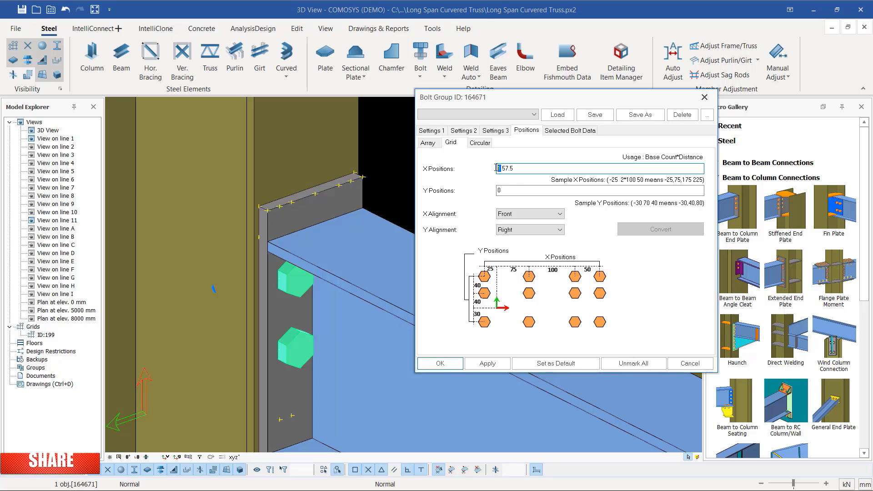
text(2)
click(498, 361)
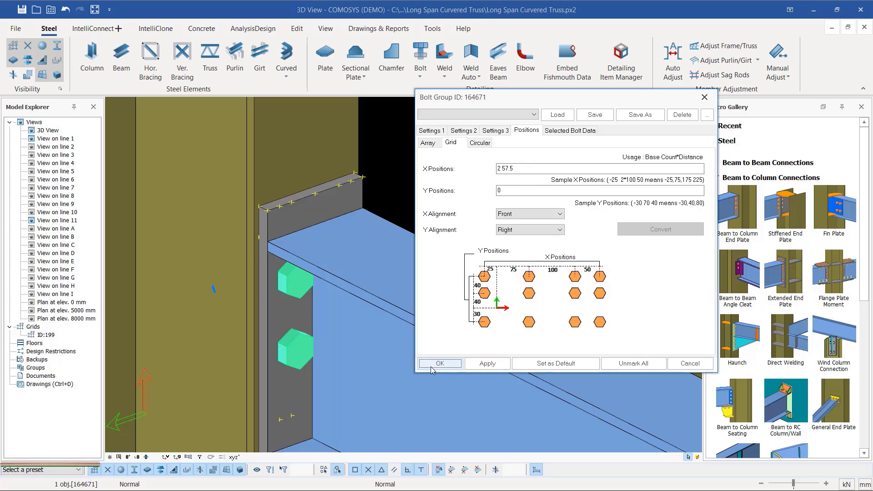
Add a count to the spacing so the bolt group's X positions read "2 1*57.5", and apply it.
click(503, 169)
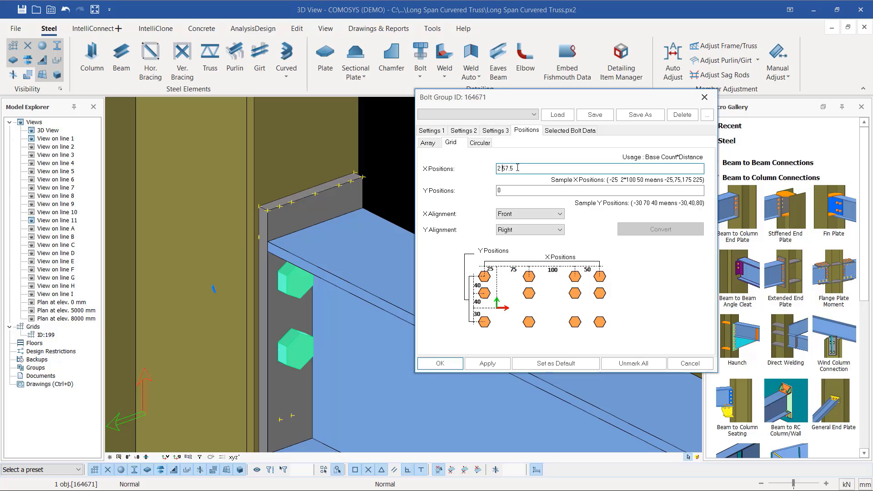
text(1*)
click(487, 363)
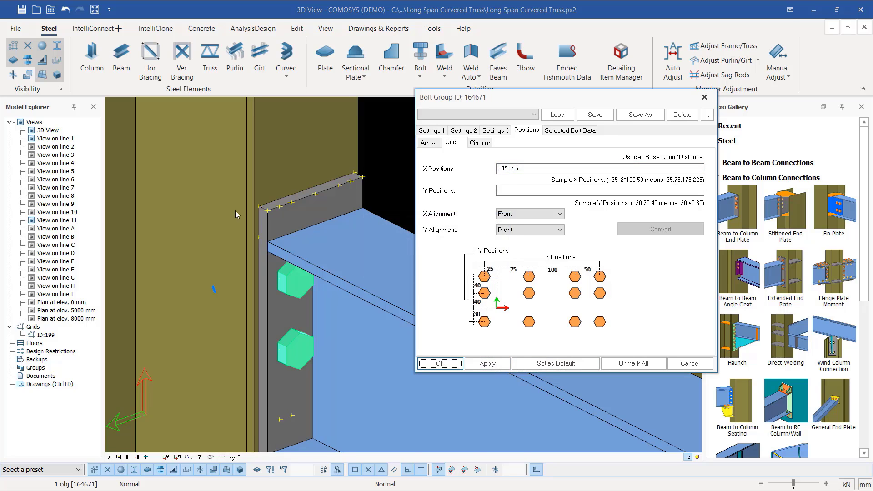
scroll(235, 211, down, 3)
scroll(265, 287, up, 1)
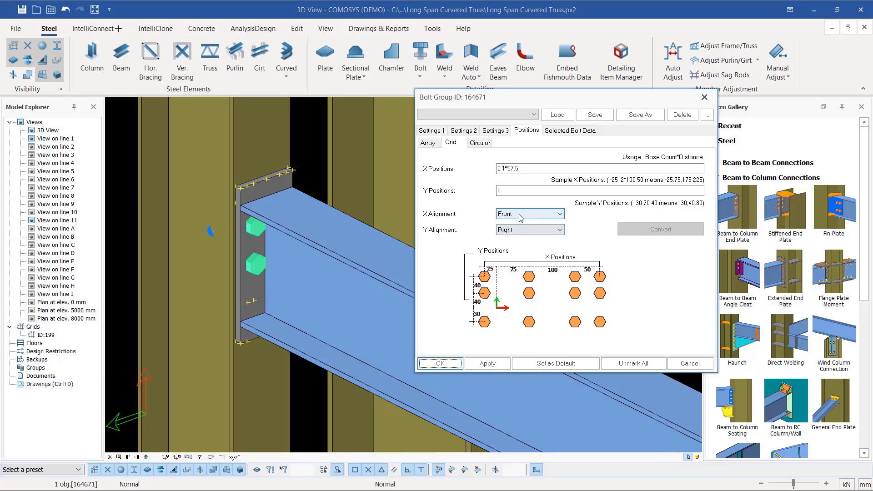
click(508, 193)
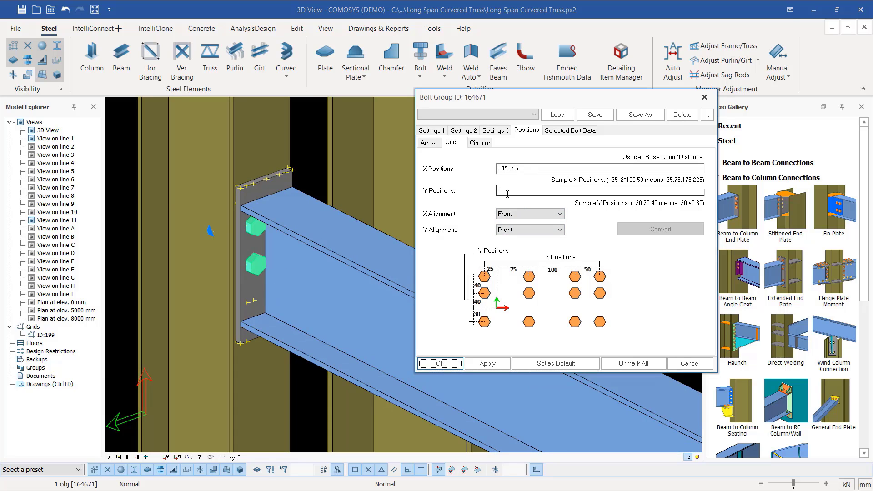
Set the bolt group's X positions to "2 2*57.5" for three bolts, and close its properties with the change applied.
click(505, 169)
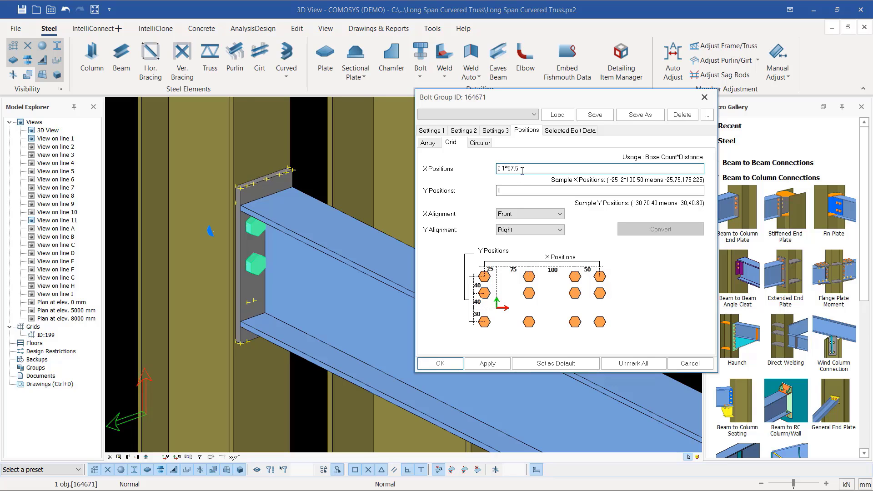
key(BackSpace)
text(2)
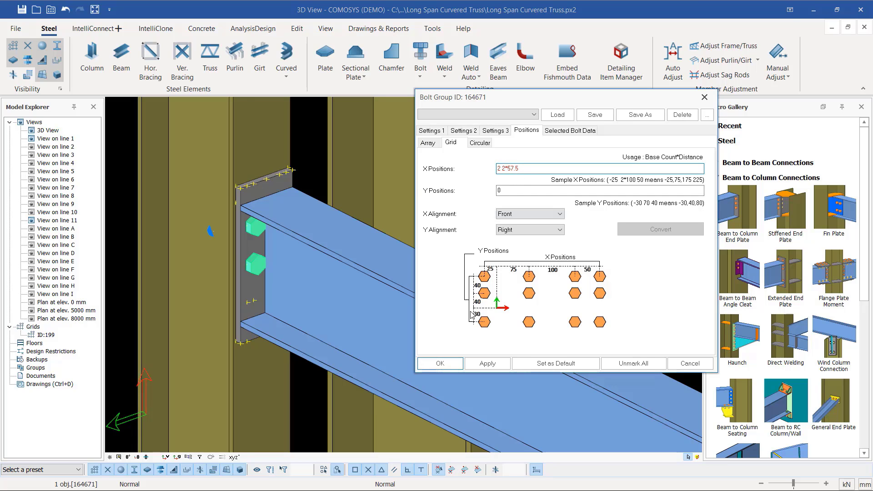
click(489, 364)
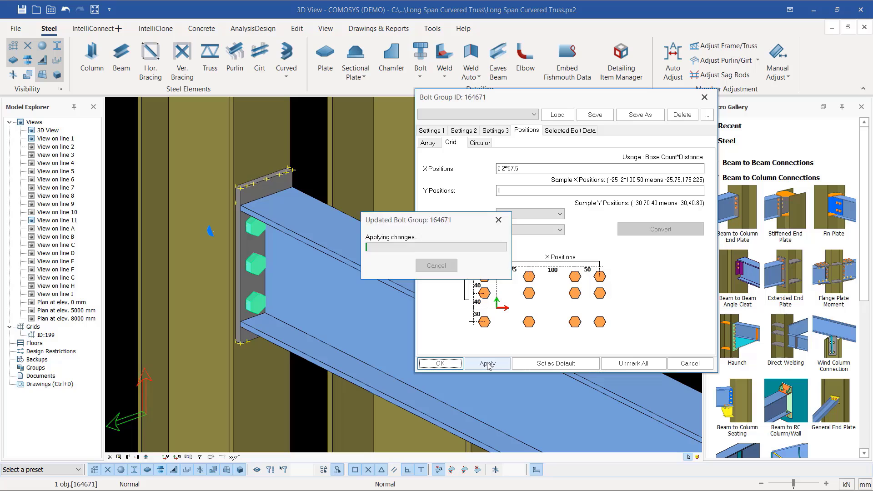
click(440, 364)
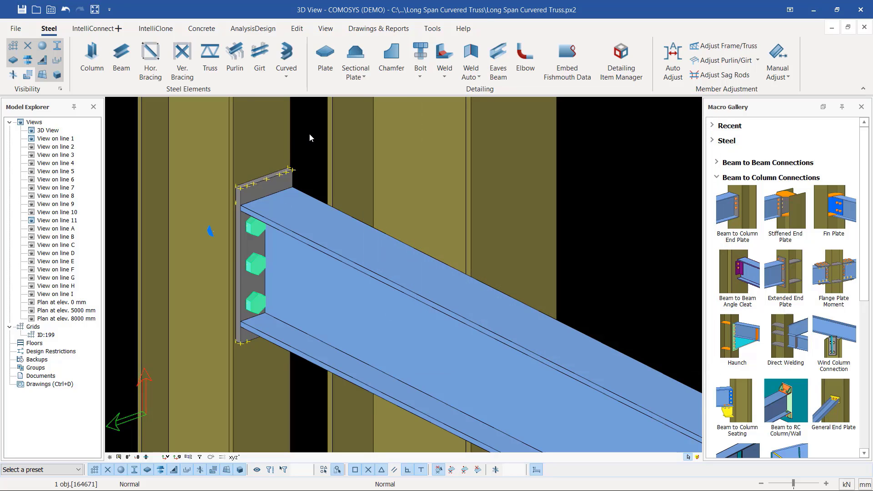
Review the settings of the three-bolt group on the end plate and close them unchanged.
key(Escape)
scroll(252, 287, up, 3)
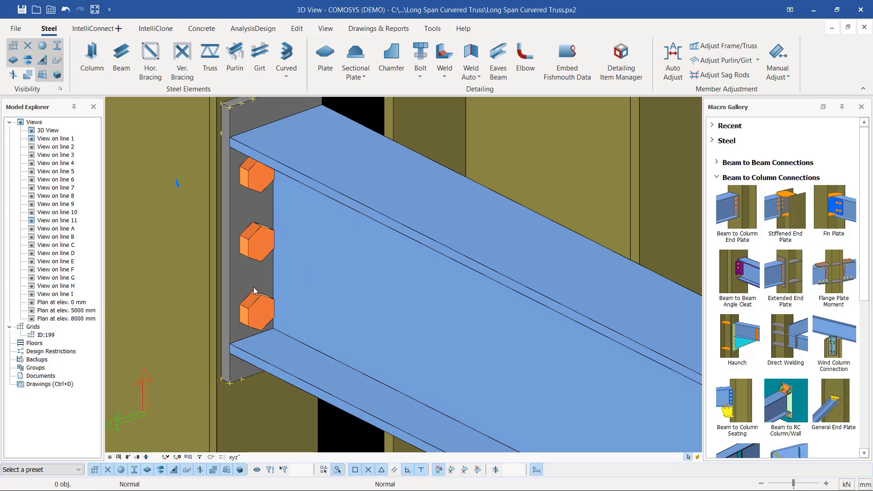
scroll(259, 298, down, 1)
scroll(267, 192, up, 2)
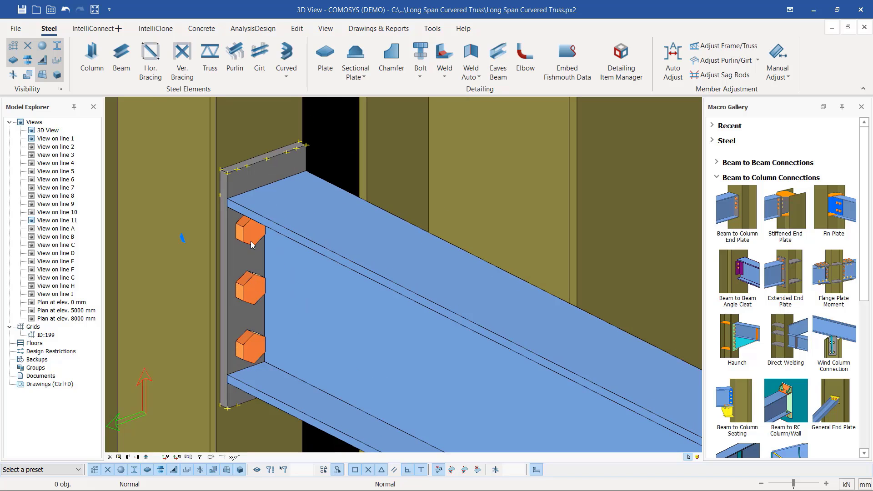
double_click(254, 297)
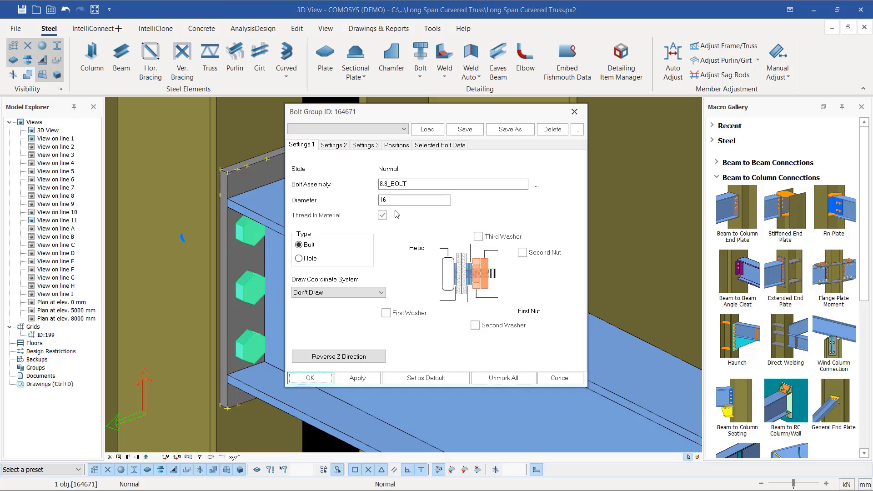
click(571, 109)
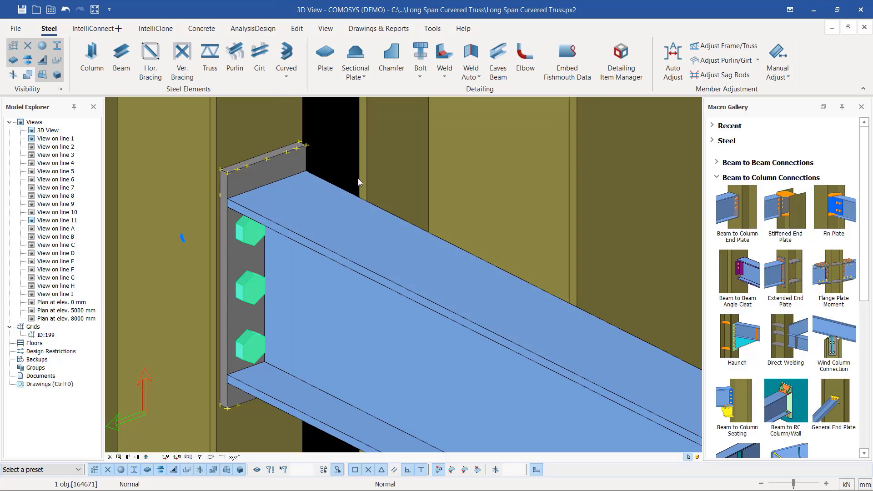
scroll(258, 162, up, 3)
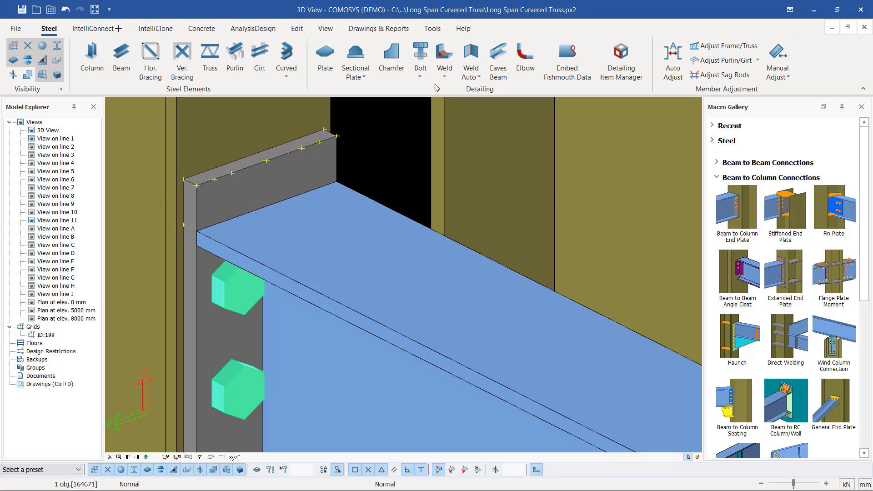
right_click(383, 121)
mouse_move(433, 287)
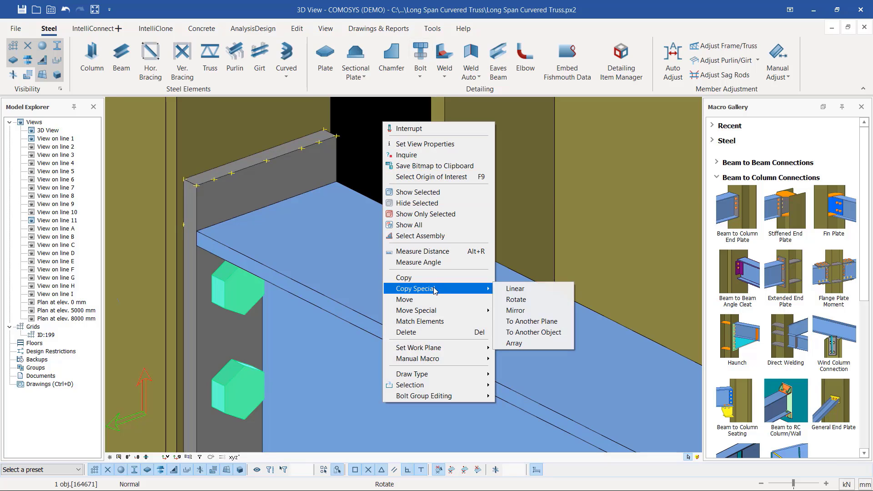
click(430, 251)
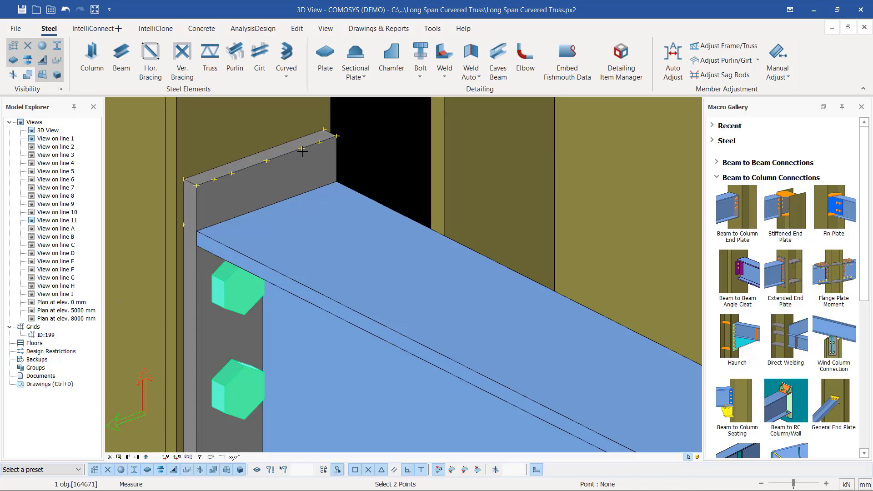
right_click(386, 129)
click(419, 135)
Set the bolt group's grid Y positions to 45.5 and apply the change.
double_click(253, 299)
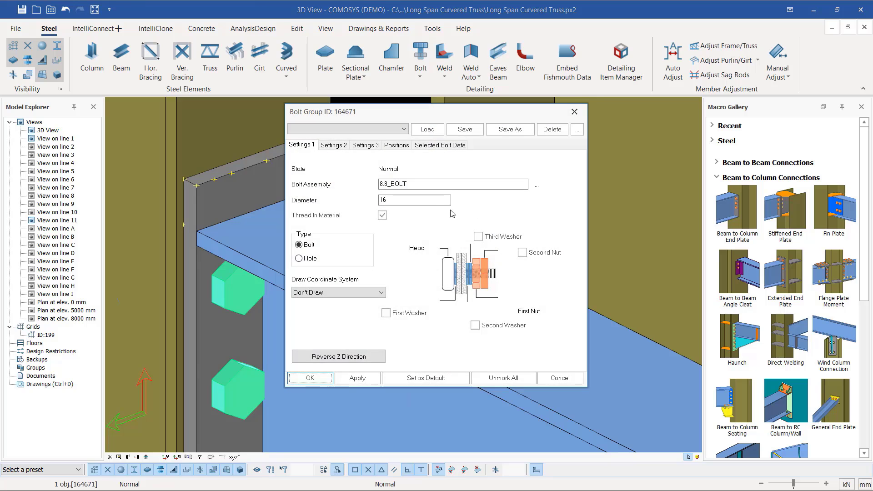
click(404, 145)
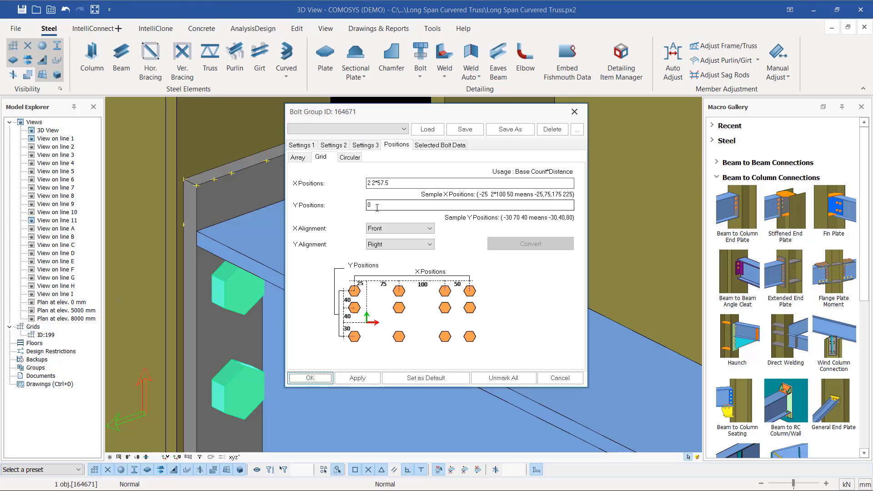
click(363, 205)
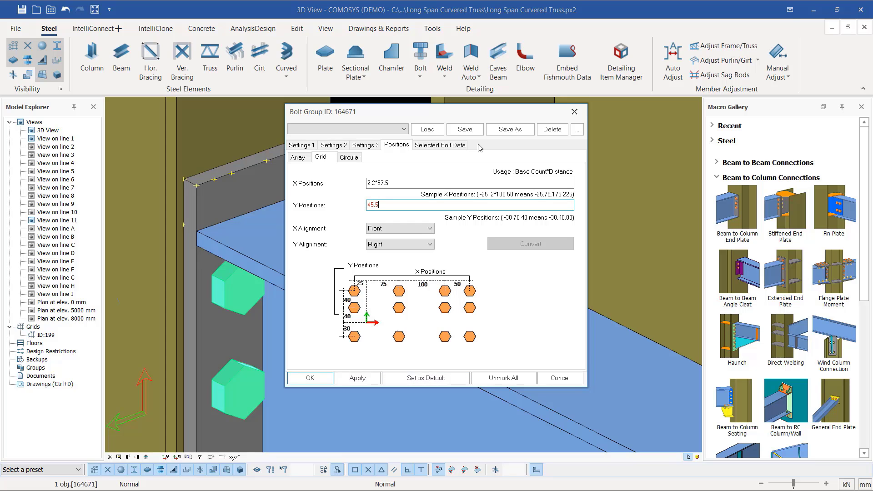
drag(457, 118, 535, 121)
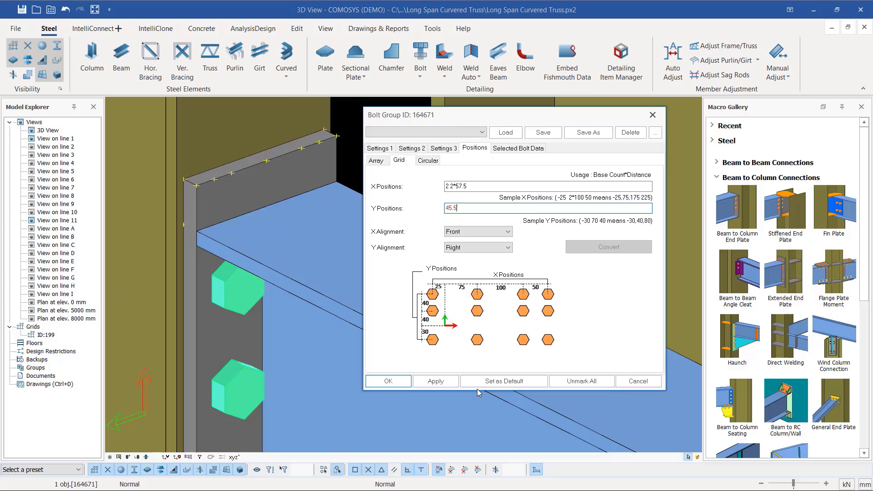
click(441, 385)
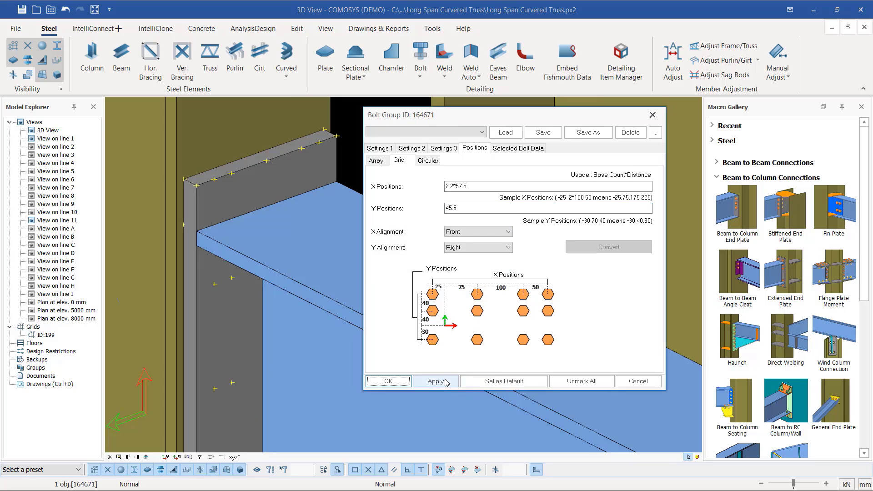
Add a base value of 1 so the bolt group's Y positions read "1 45.5", apply it and close the properties.
click(450, 208)
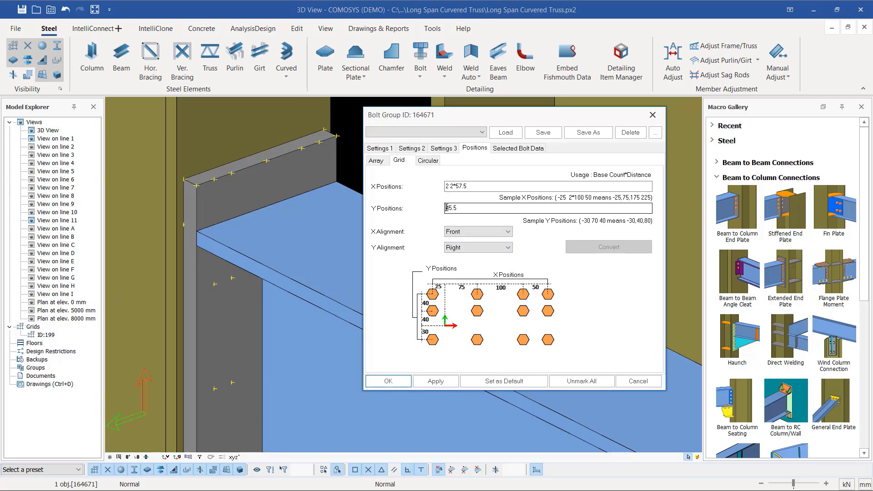
text(1)
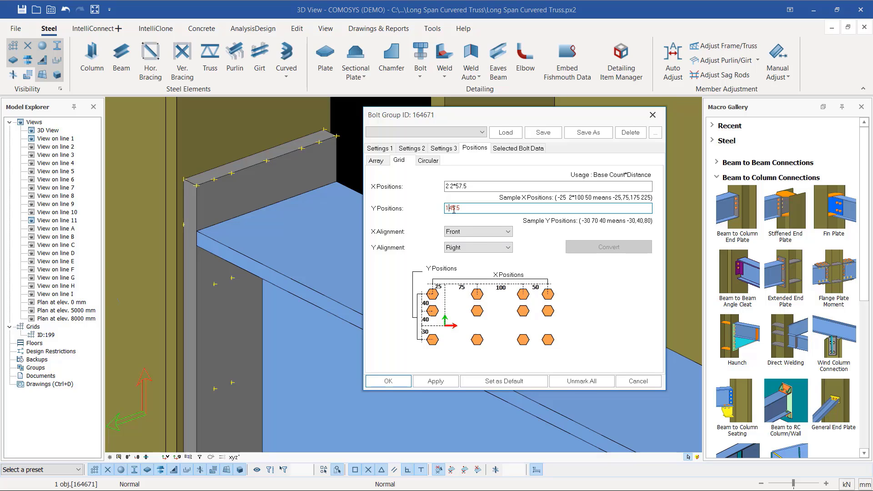
click(445, 382)
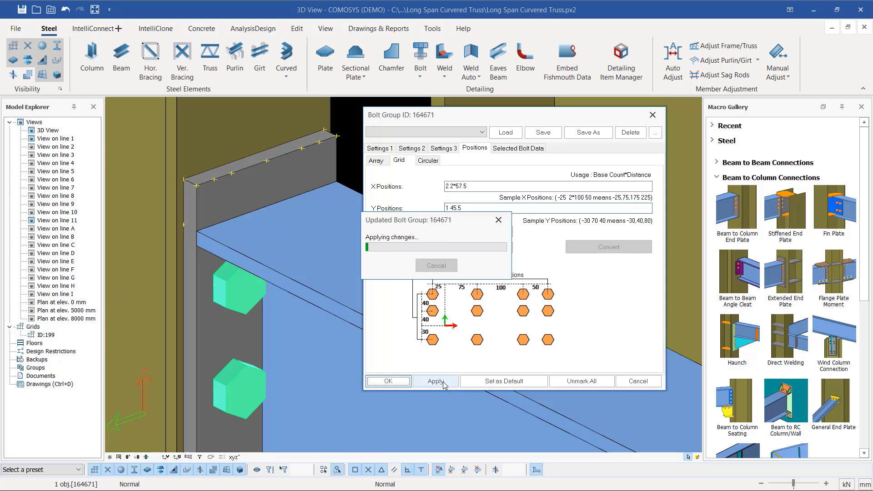
click(388, 381)
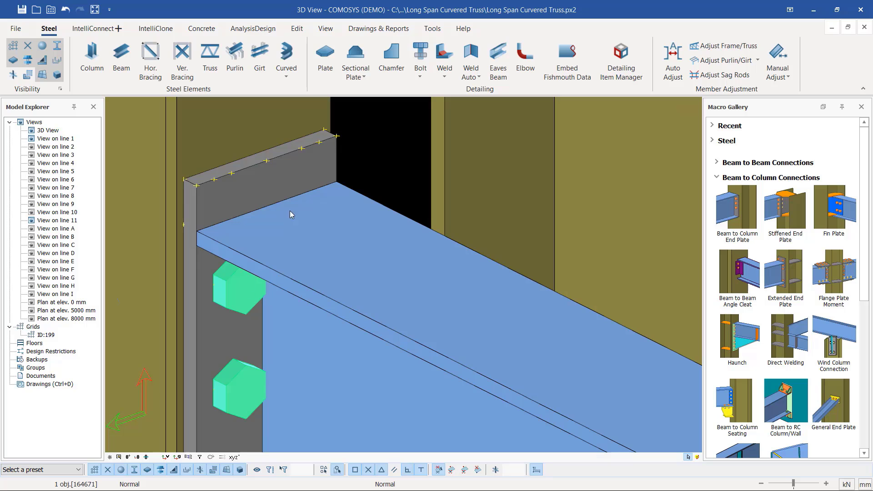
Inspect the bolts on both sides of the beam's web at the end plate.
click(301, 148)
middle_drag(301, 148, 267, 131)
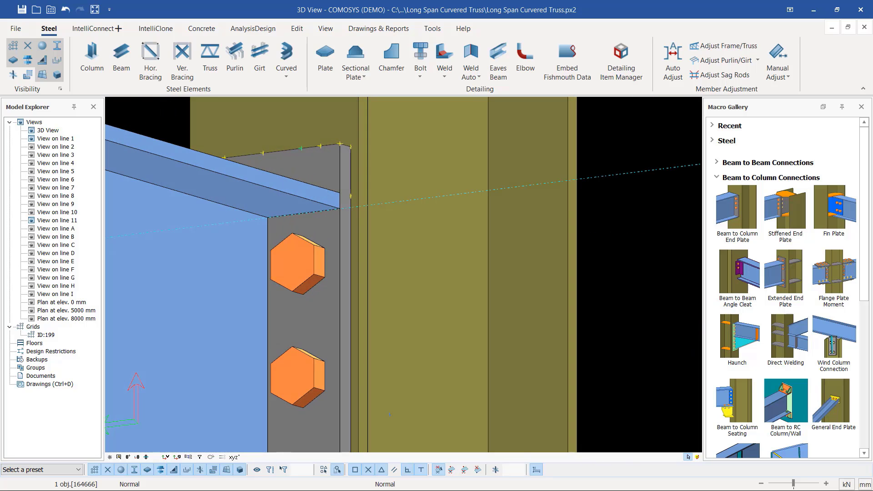
scroll(326, 183, down, 2)
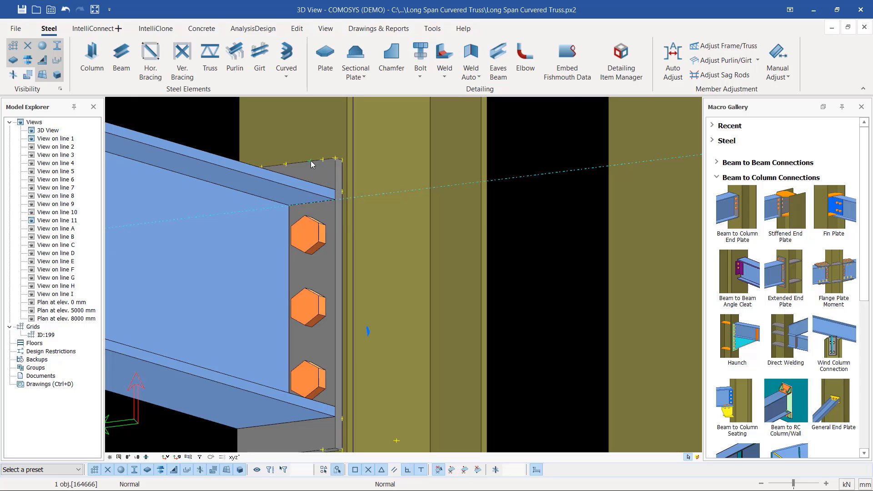
middle_drag(311, 161, 345, 175)
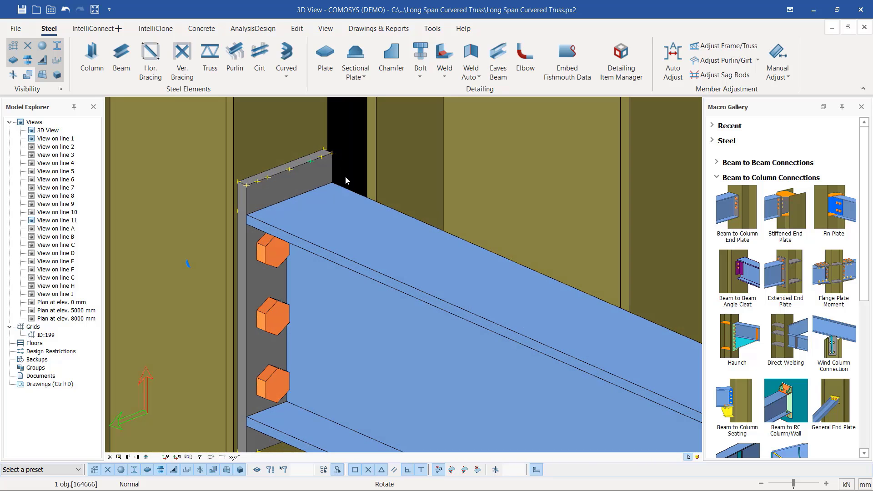
click(307, 179)
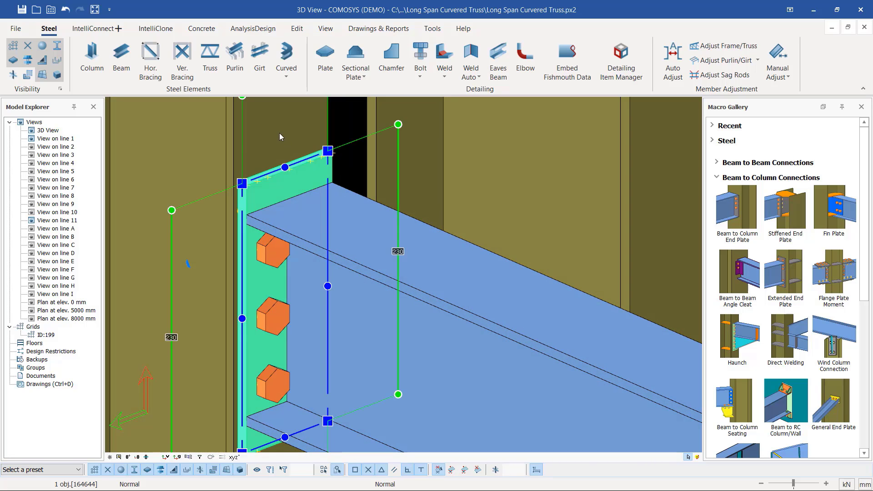
click(279, 133)
click(342, 123)
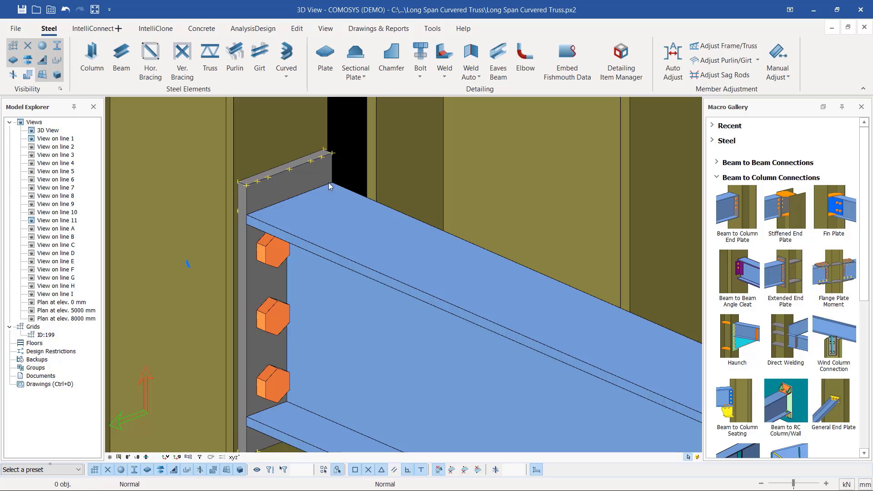
click(305, 178)
click(352, 236)
click(346, 158)
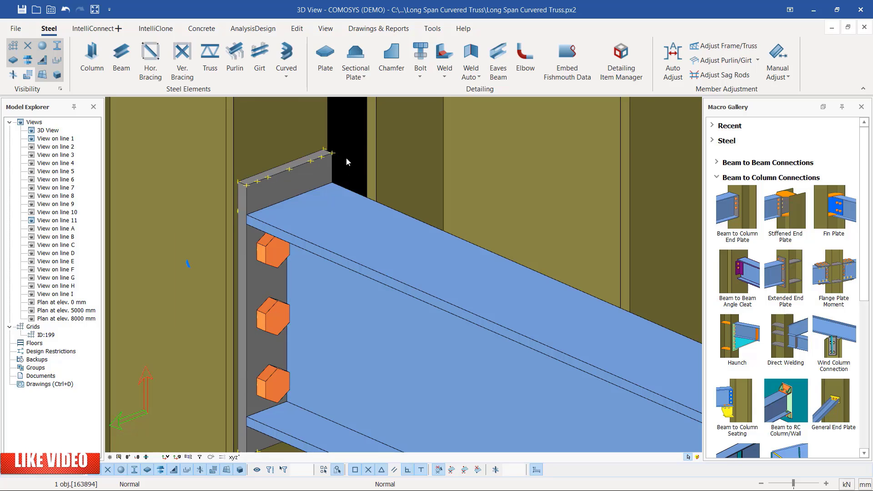
click(305, 182)
click(359, 223)
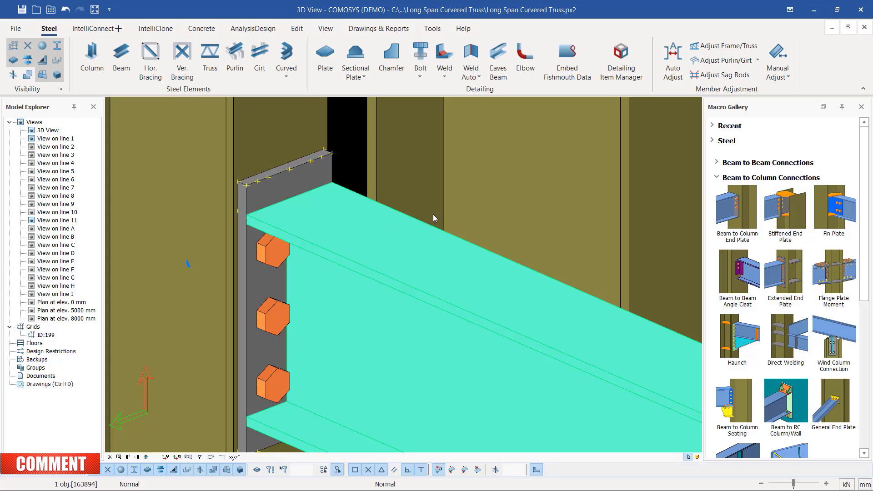
click(345, 127)
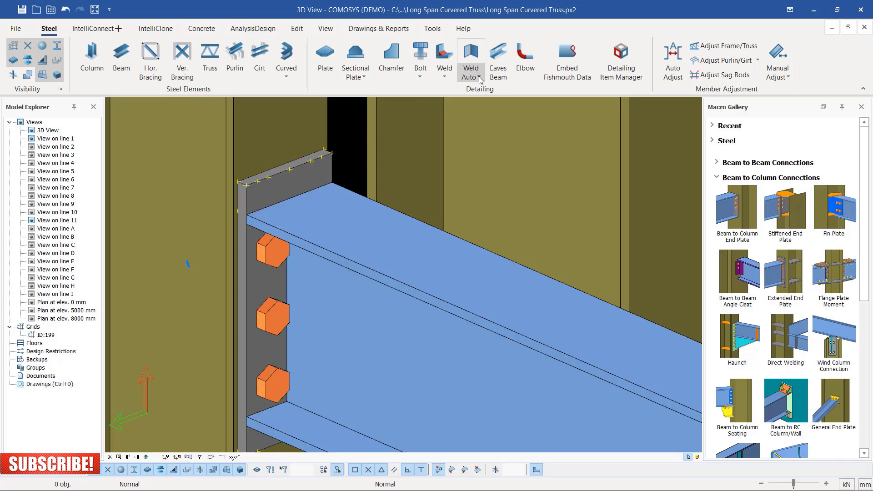
Weld the end plate to the beam's end with Automatic Two-Object Welding.
click(479, 78)
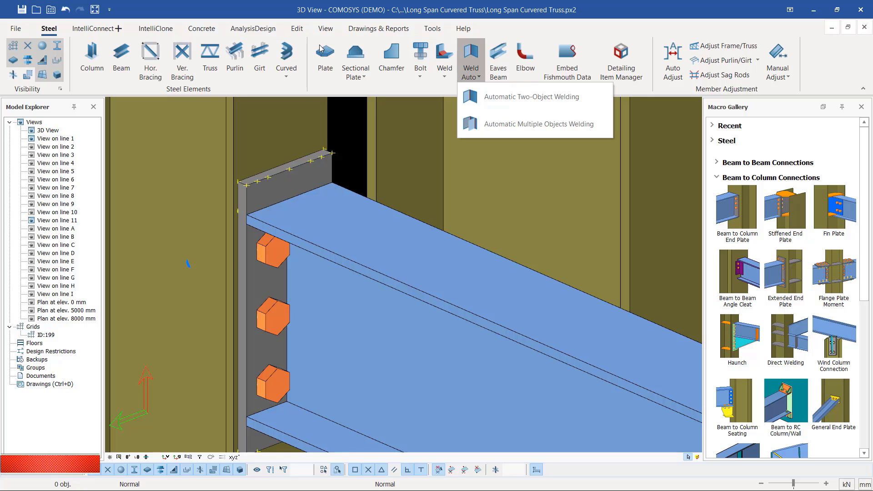
click(511, 100)
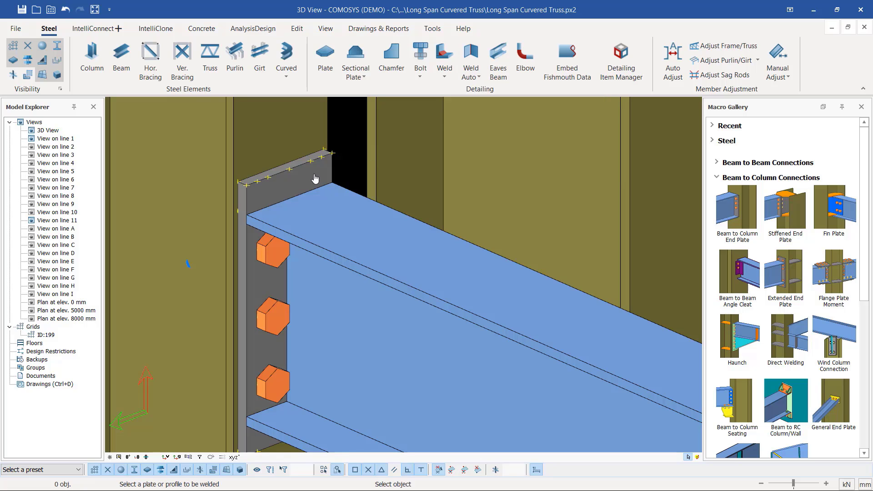
click(314, 179)
click(344, 208)
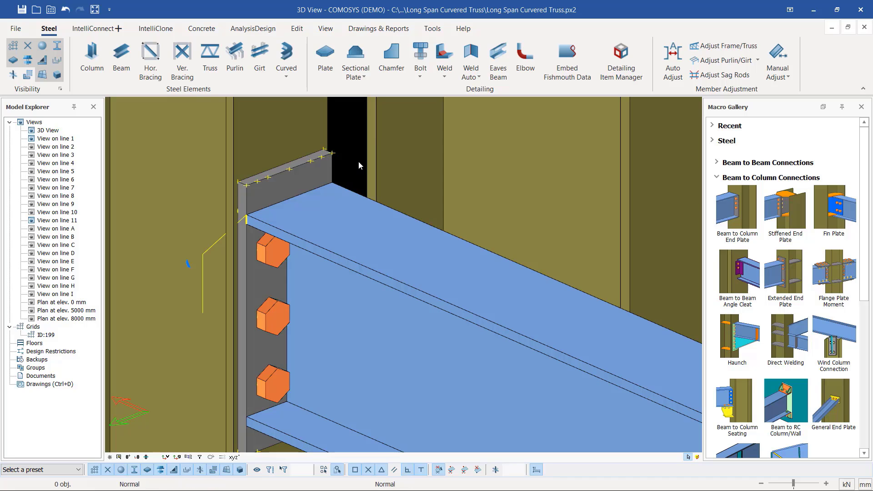
Select the beam's assembly to check which parts belong to it, and clear the selection.
click(324, 201)
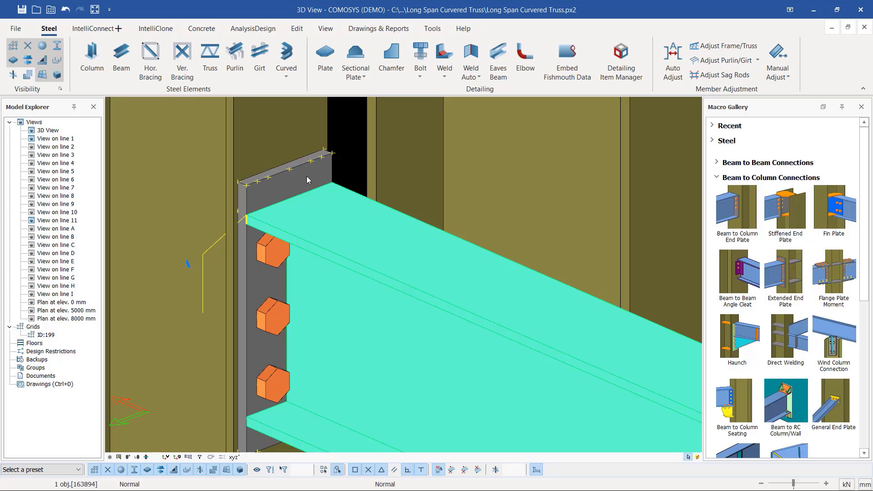
click(307, 176)
click(346, 191)
right_click(337, 210)
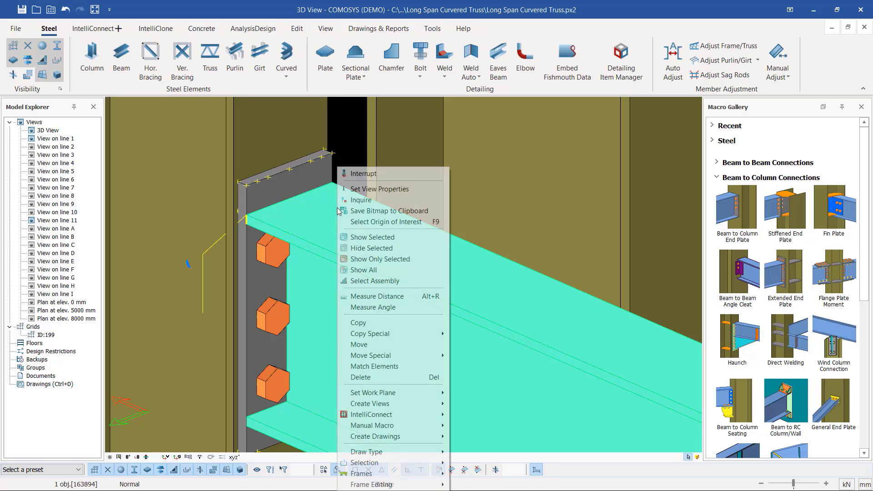
click(393, 285)
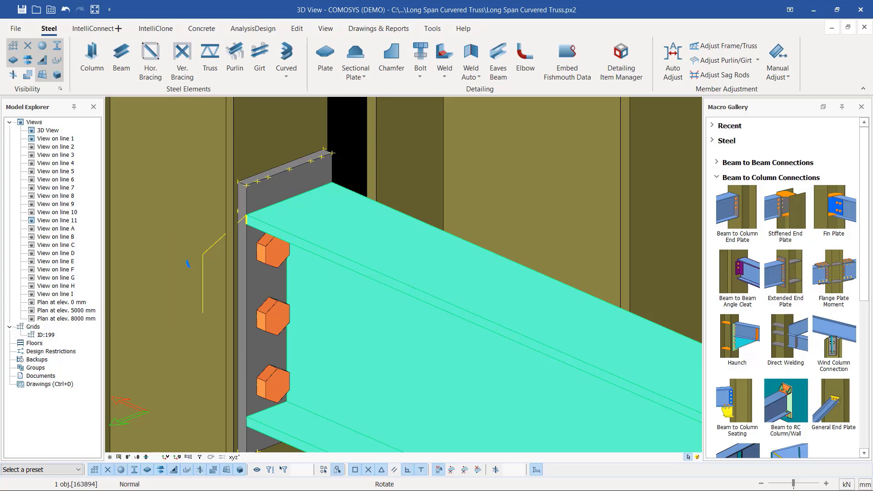
scroll(272, 217, down, 3)
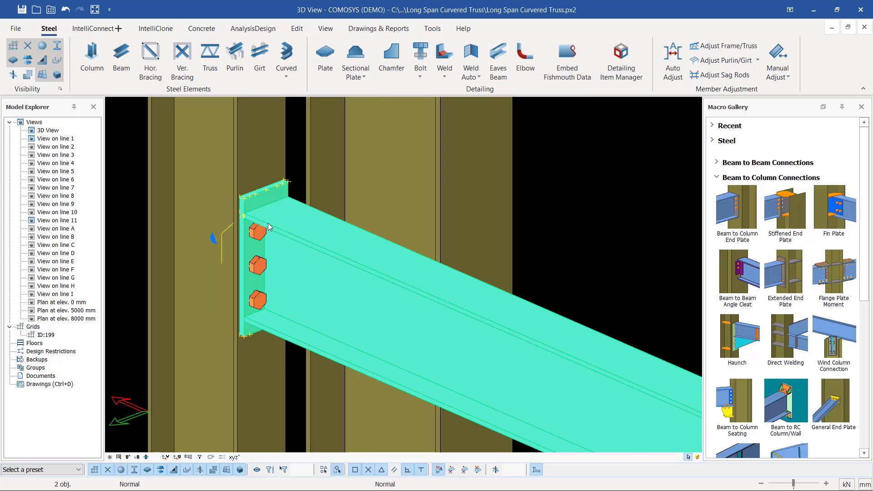
scroll(272, 217, up, 3)
click(310, 162)
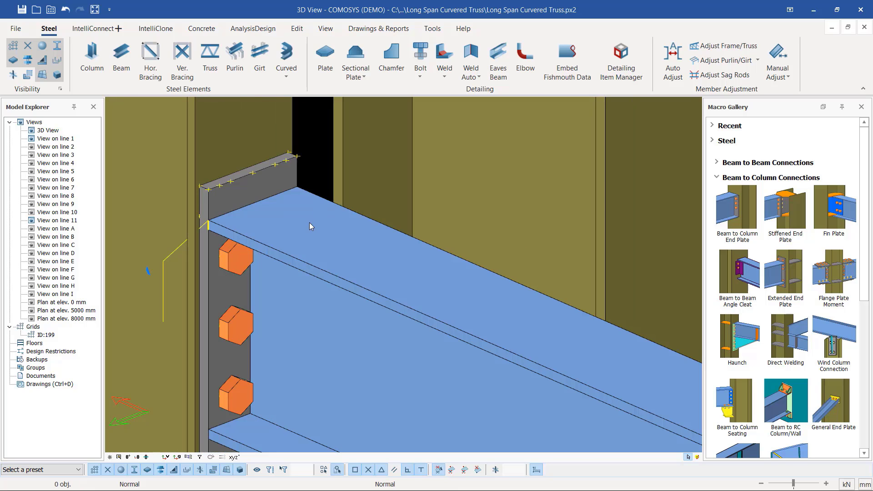
click(310, 221)
click(275, 183)
click(320, 130)
Hide the reference points in the 3D view.
scroll(266, 261, down, 2)
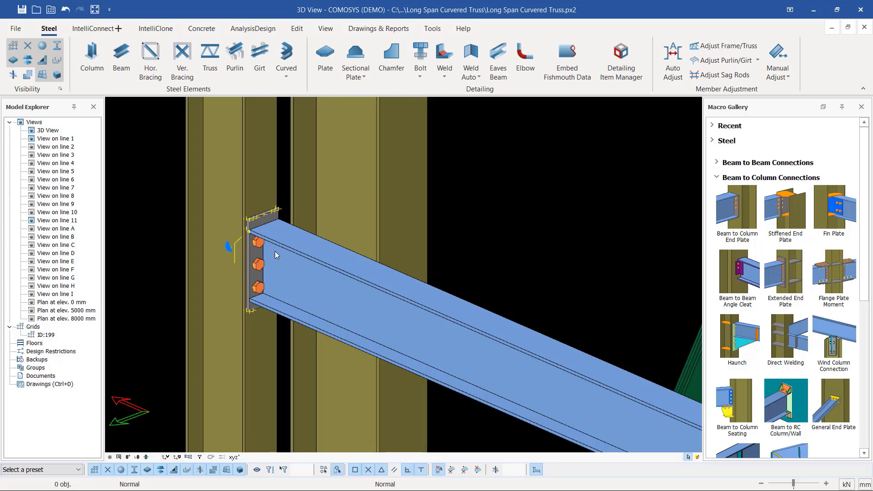
scroll(275, 251, up, 1)
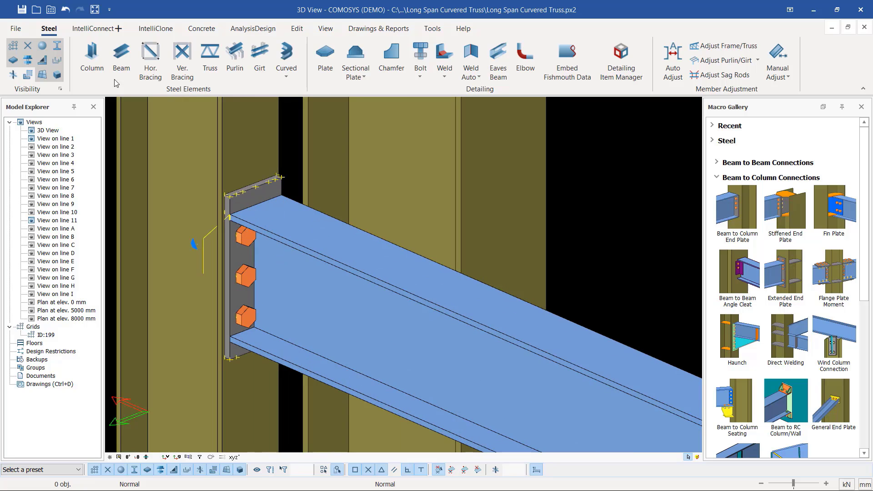
click(29, 47)
scroll(264, 253, down, 5)
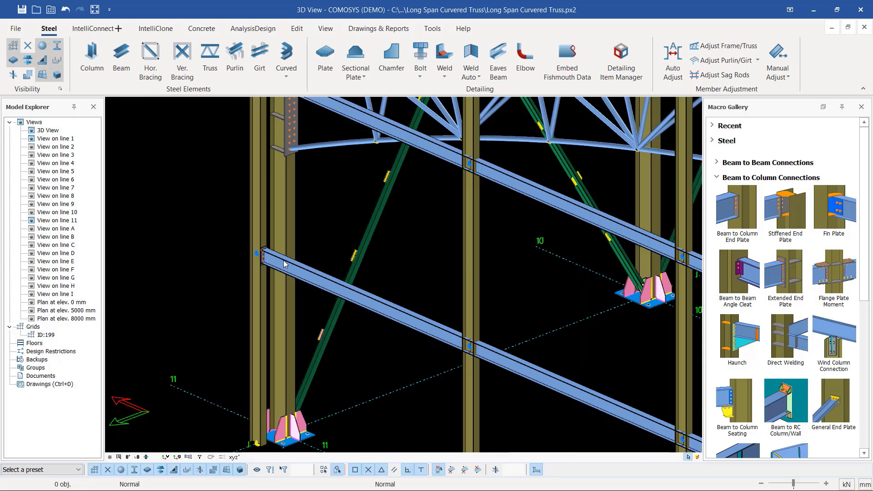
Save the model with the finished end-plate connection.
scroll(470, 344, up, 4)
scroll(527, 351, down, 3)
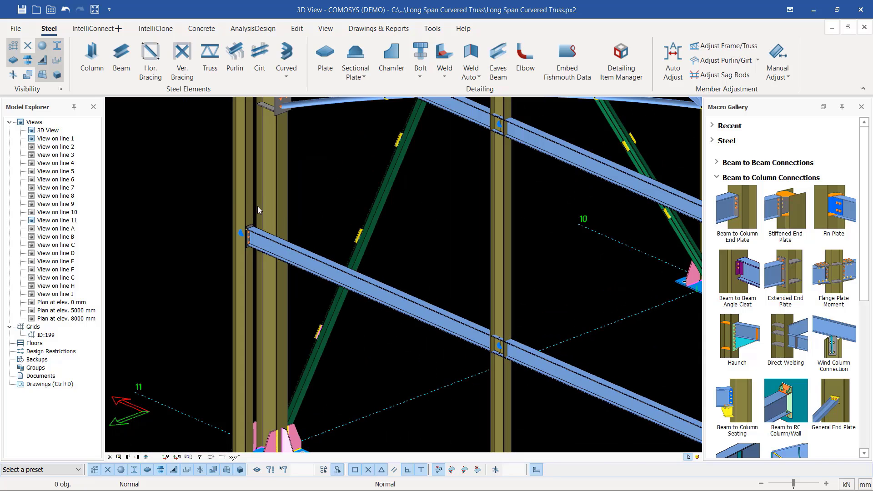
click(22, 9)
scroll(247, 238, up, 5)
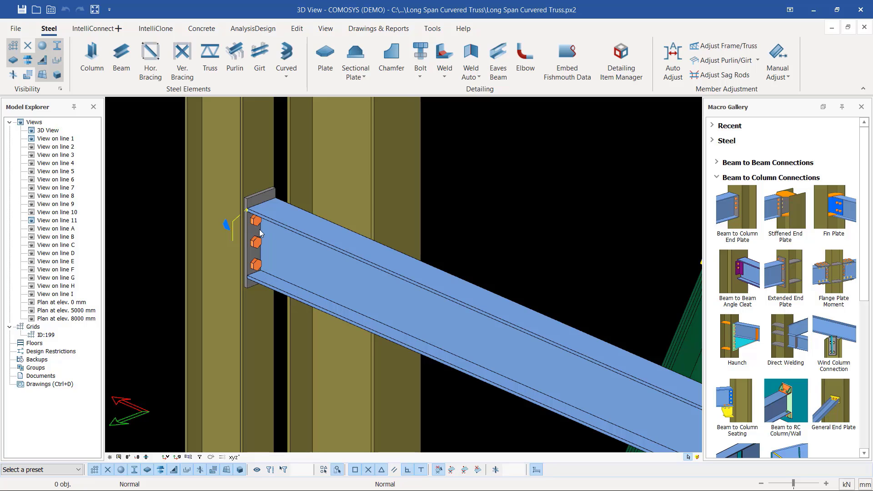
Compare the end-plate joint at the corner column with the beam joint at the neighbouring column.
scroll(257, 237, down, 5)
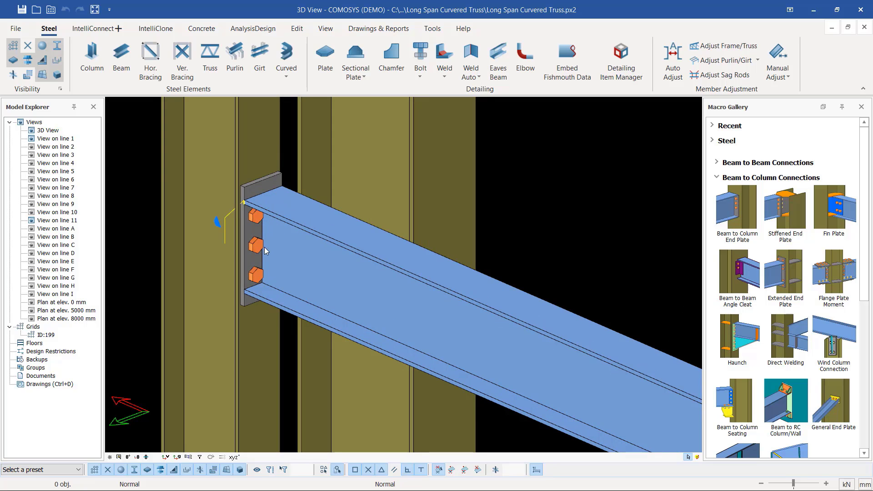
scroll(491, 350, up, 5)
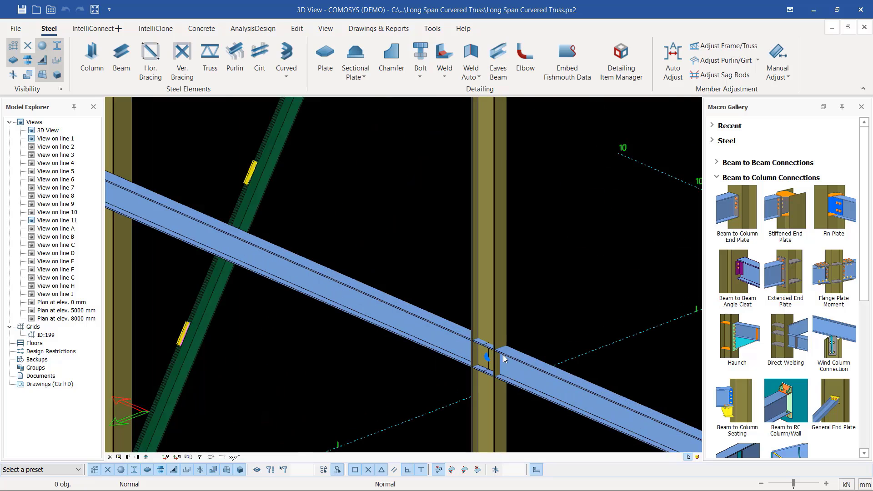
scroll(523, 376, down, 5)
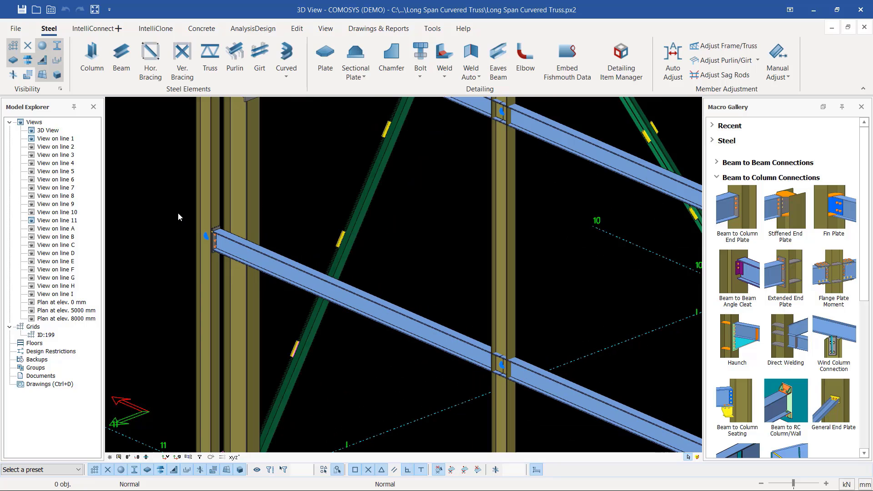
scroll(265, 273, up, 6)
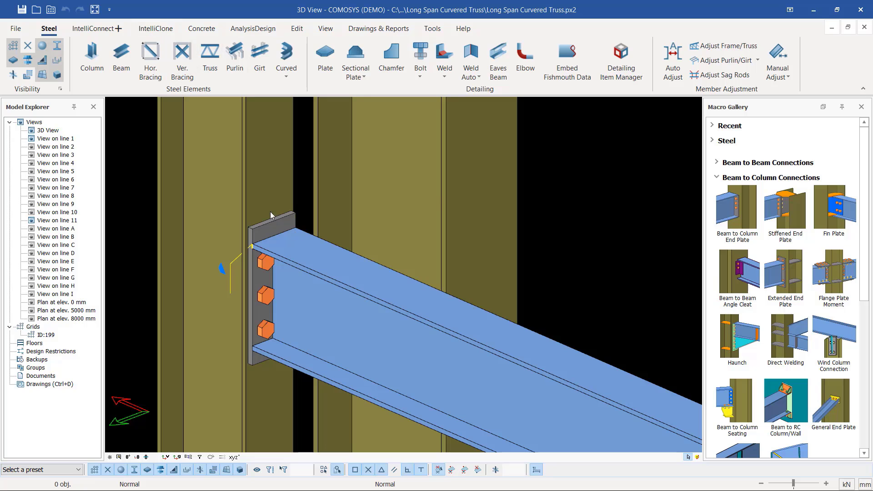
scroll(217, 251, down, 3)
scroll(244, 258, up, 3)
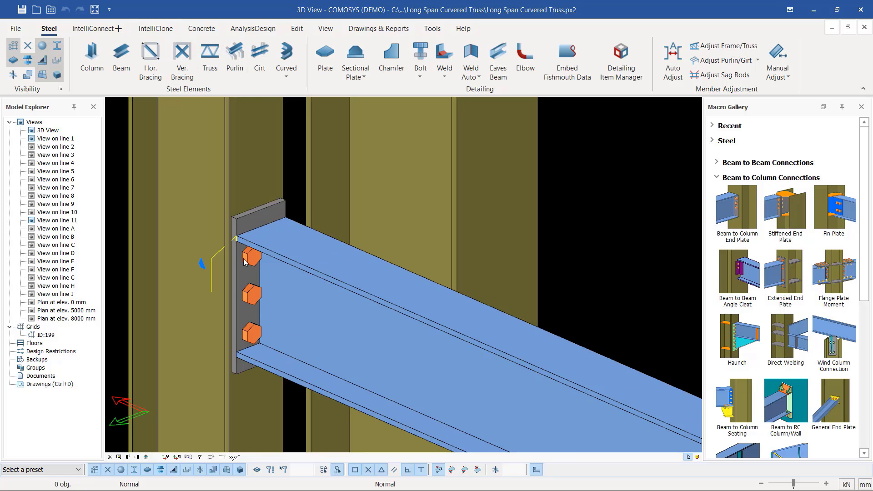
Try to clone only the joint's bolts and welds, without column, beam and plate, to all unconnected joints with IntelliClone's Clone All.
drag(291, 167, 128, 379)
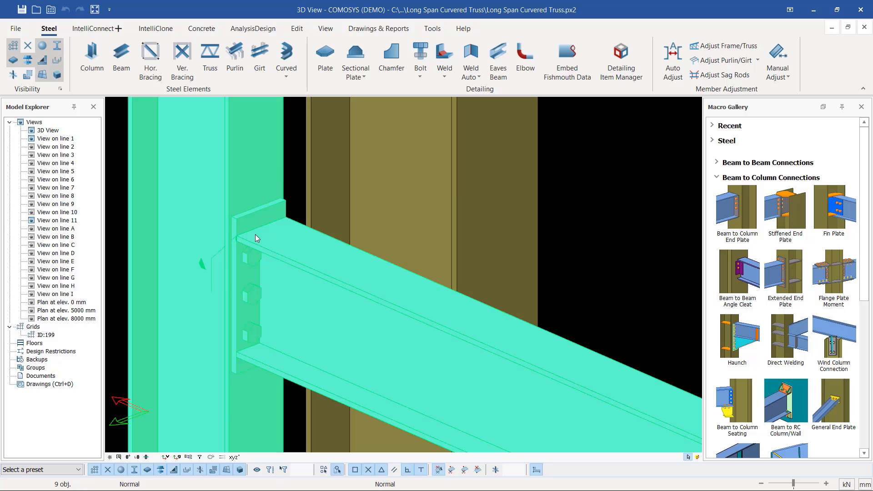
ctrl+click(258, 110)
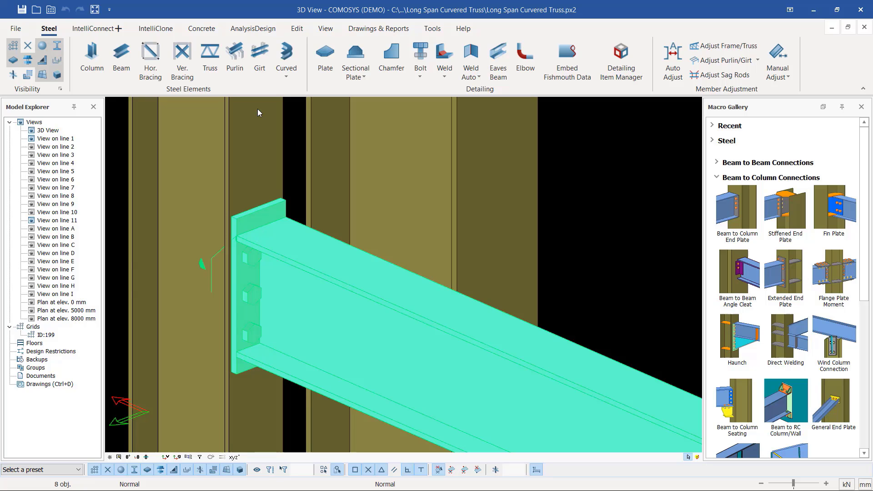
ctrl+click(287, 255)
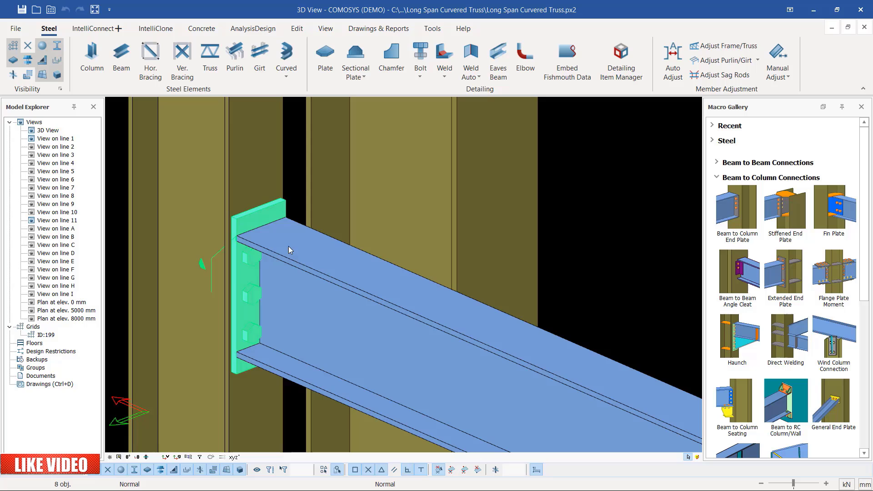
ctrl+click(279, 215)
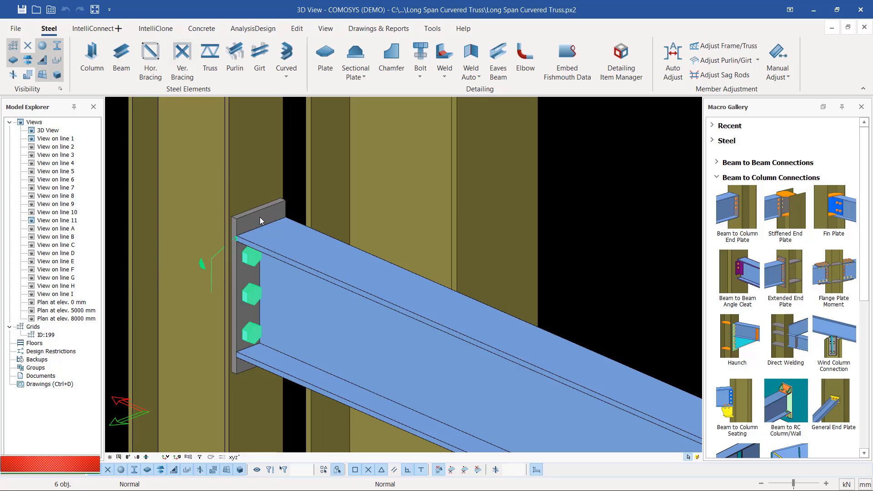
click(163, 30)
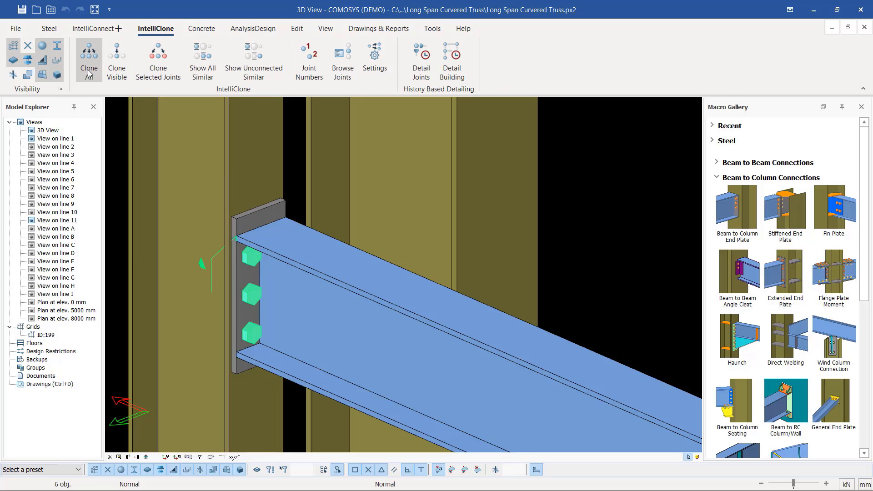
click(89, 74)
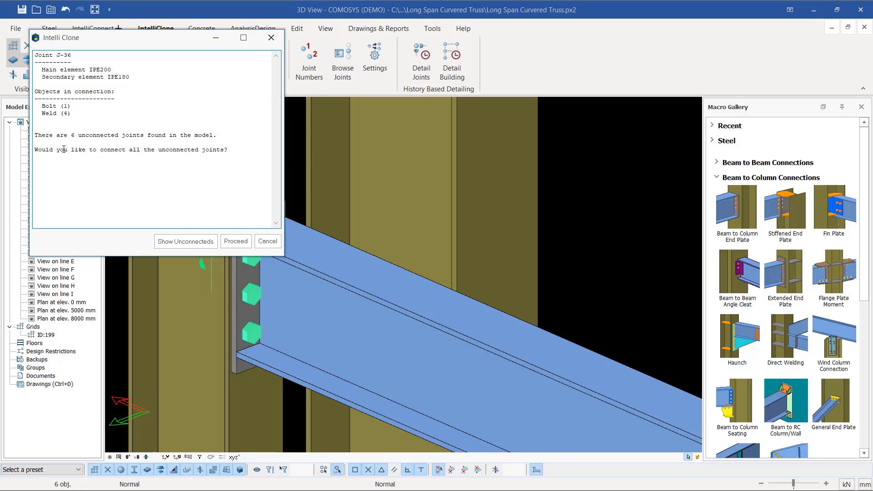
click(236, 243)
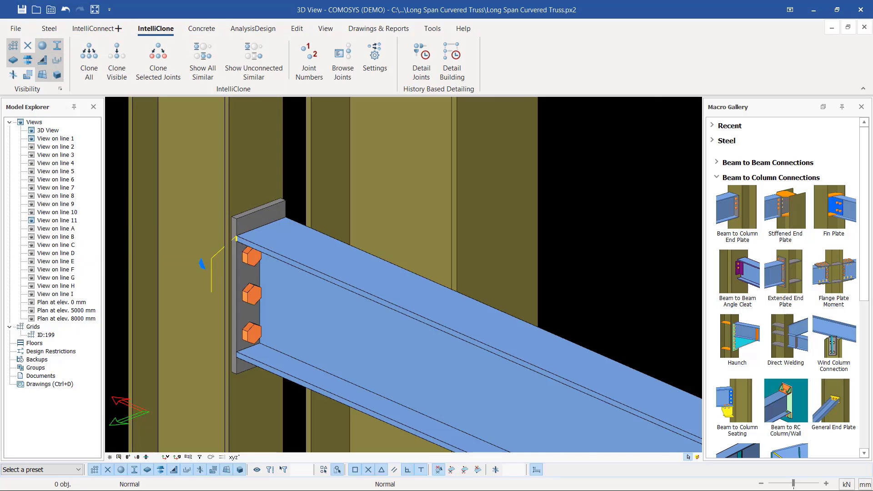
Check the other beam-to-column joints along grid line 11 up to the column at line A for cloned connection parts.
scroll(227, 218, down, 5)
scroll(262, 268, down, 3)
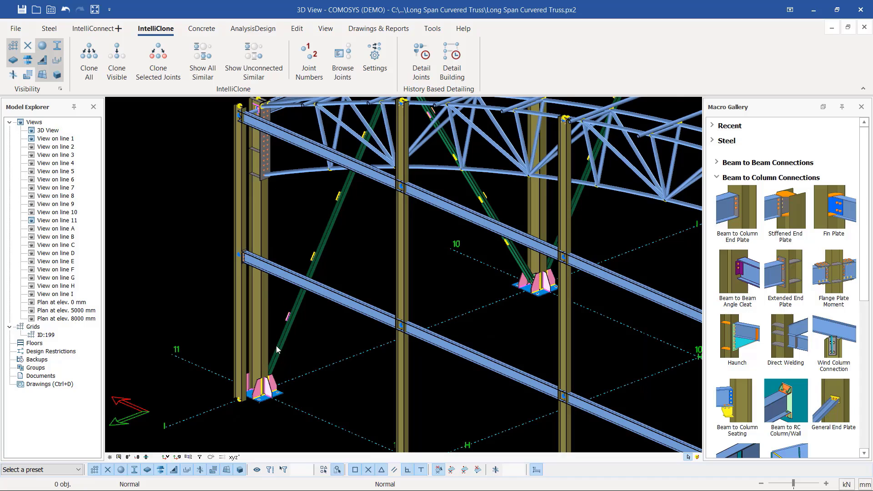
scroll(217, 165, up, 2)
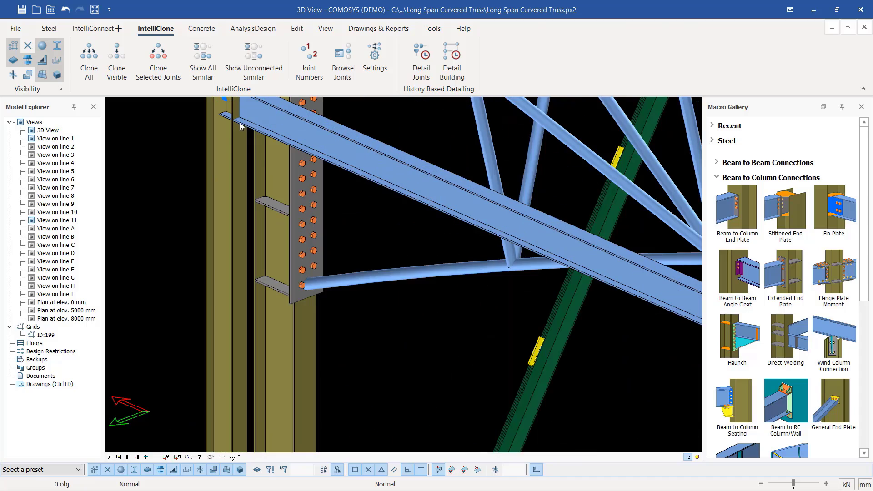
scroll(217, 165, down, 6)
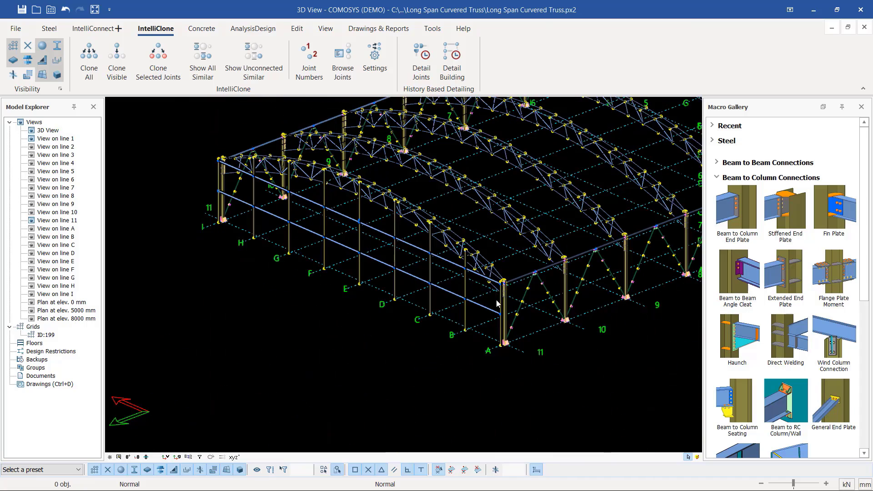
scroll(501, 310, up, 6)
scroll(497, 318, down, 3)
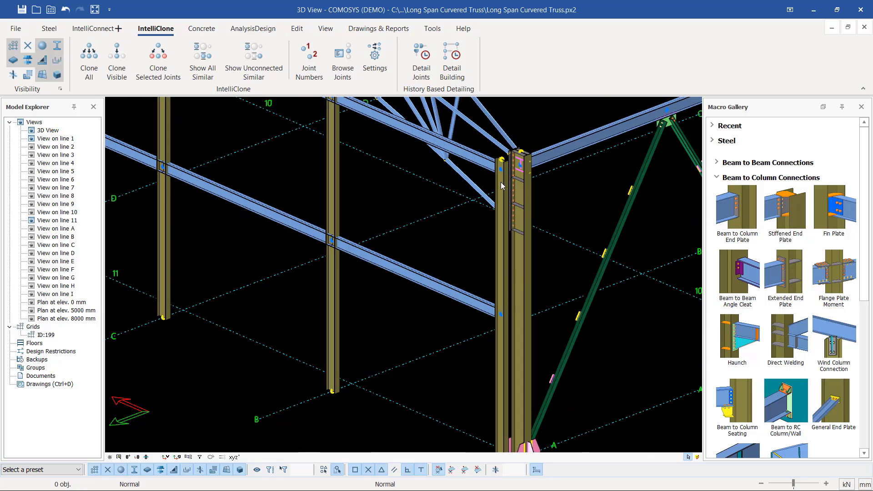
scroll(507, 141, up, 5)
click(510, 137)
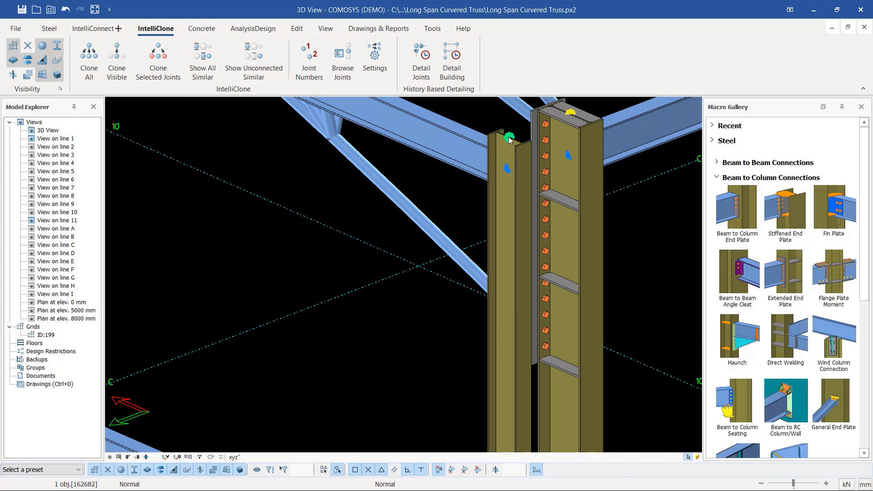
mouse_move(510, 139)
middle_down()
mouse_move(605, 141)
mouse_move(555, 131)
mouse_move(491, 149)
middle_up()
Examine the end-frame joints on grid line 1, and recheck the corner column joints on line 11.
scroll(411, 222, down, 10)
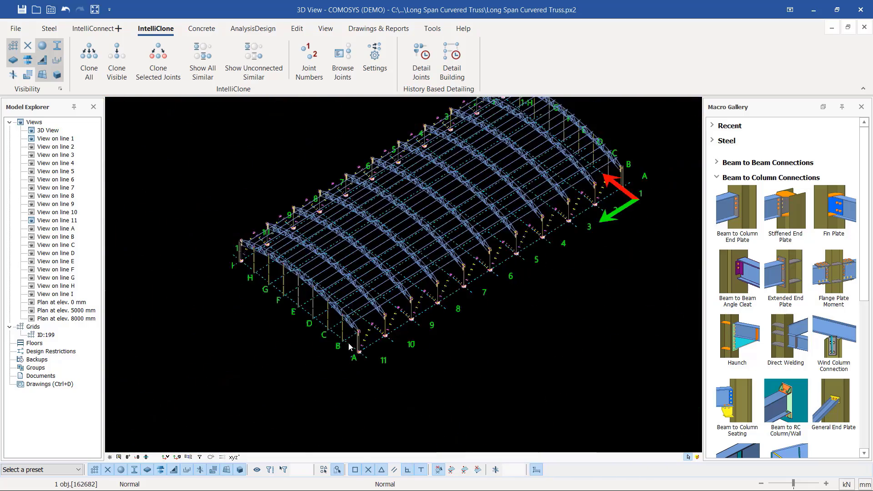
scroll(411, 222, up, 5)
scroll(410, 222, up, 8)
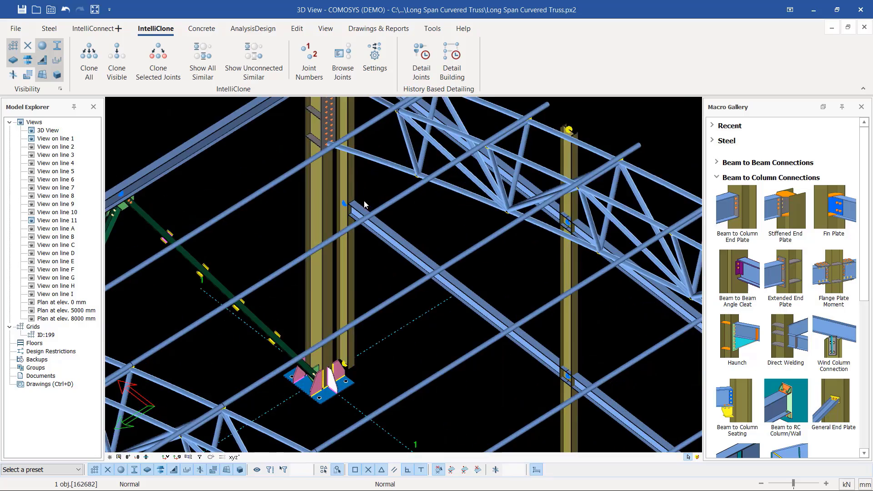
scroll(330, 285, down, 10)
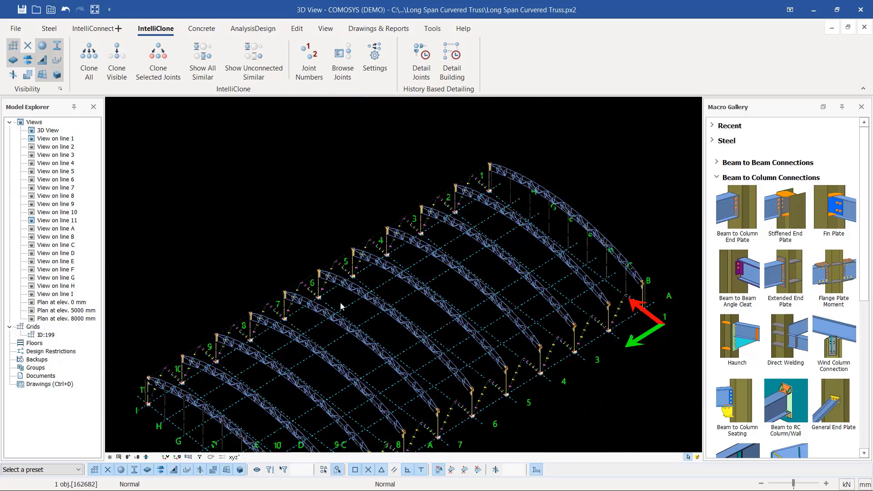
scroll(330, 285, up, 6)
scroll(330, 285, up, 8)
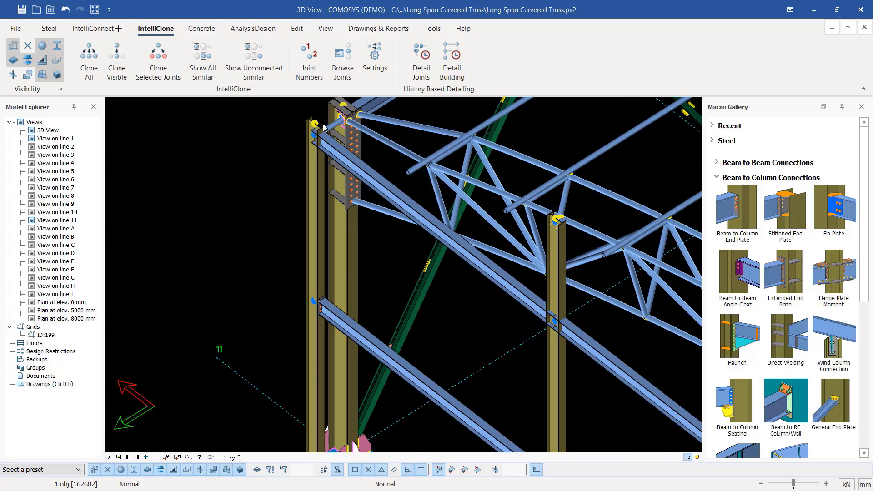
scroll(331, 253, up, 2)
scroll(329, 263, up, 1)
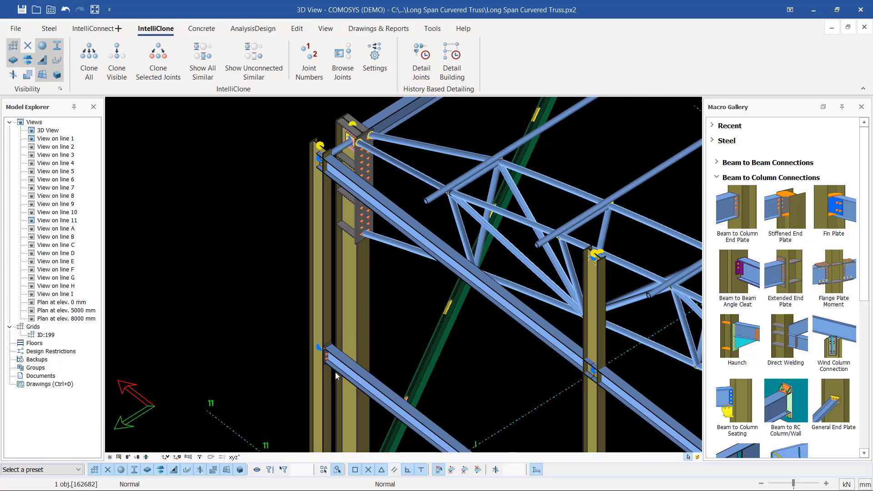
Clone the complete end-plate joint, including column, beam, plate, bolts and welds, to all unconnected joints with Clone All.
scroll(331, 254, up, 3)
drag(330, 255, 236, 373)
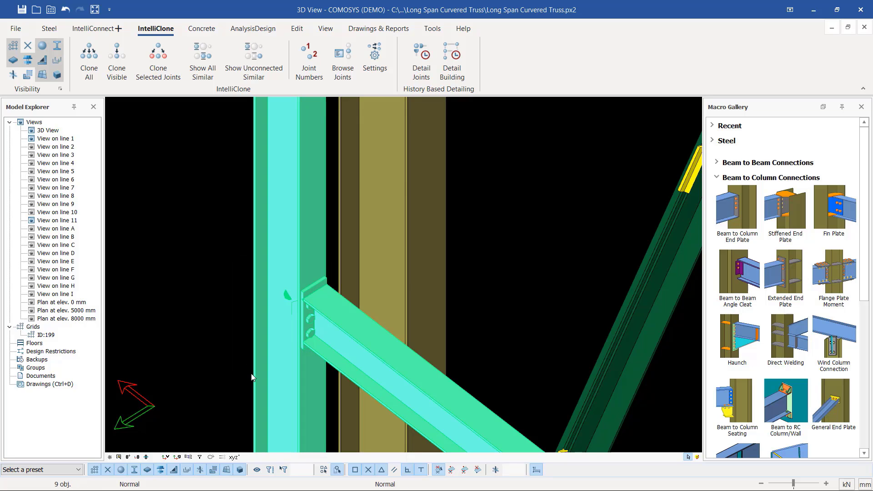
click(89, 61)
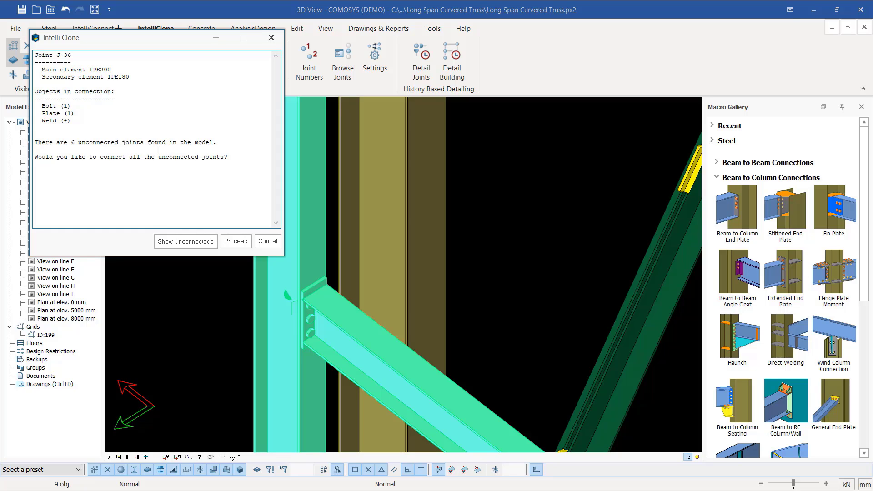
click(235, 241)
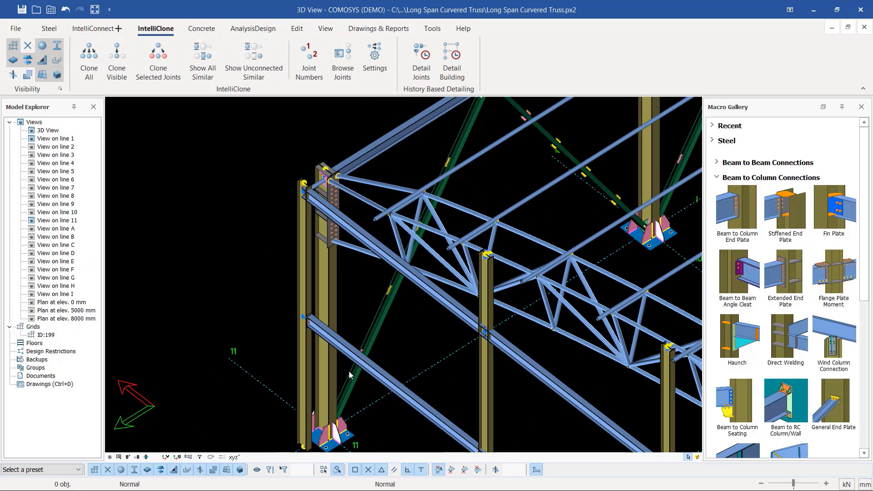
Inspect the lower beam's joints at the corner and neighbouring columns, and select the corner joint's end plate.
scroll(311, 329, up, 10)
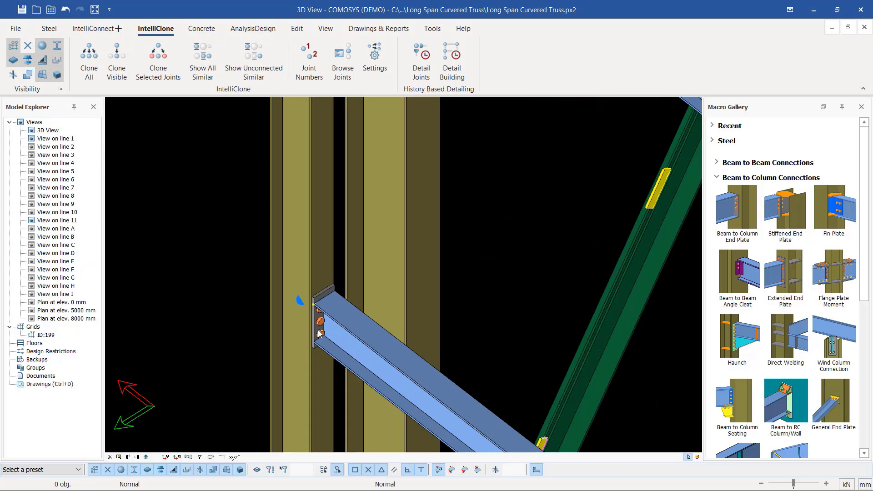
scroll(261, 254, down, 5)
scroll(440, 404, up, 8)
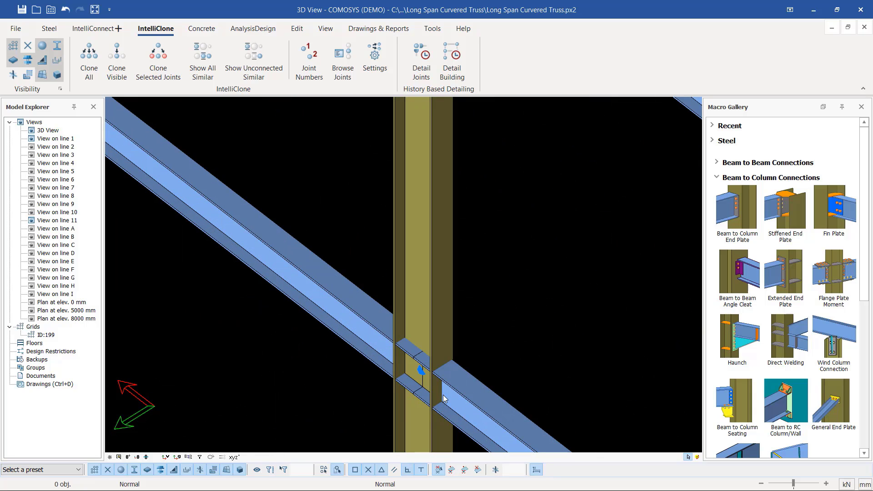
scroll(395, 361, down, 5)
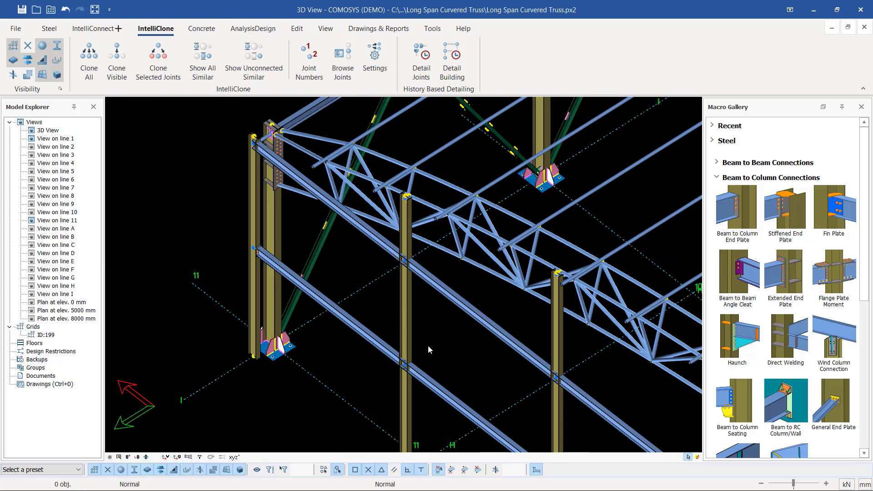
scroll(245, 248, up, 8)
scroll(245, 248, up, 3)
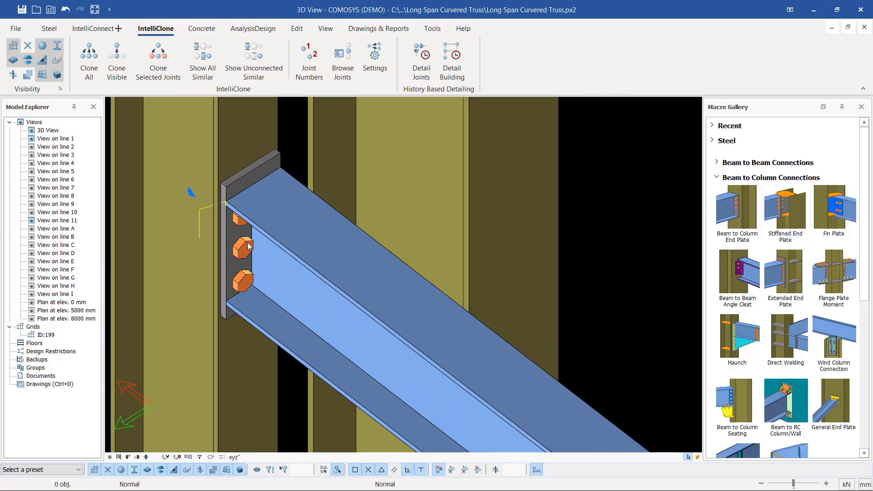
click(223, 213)
scroll(187, 222, down, 5)
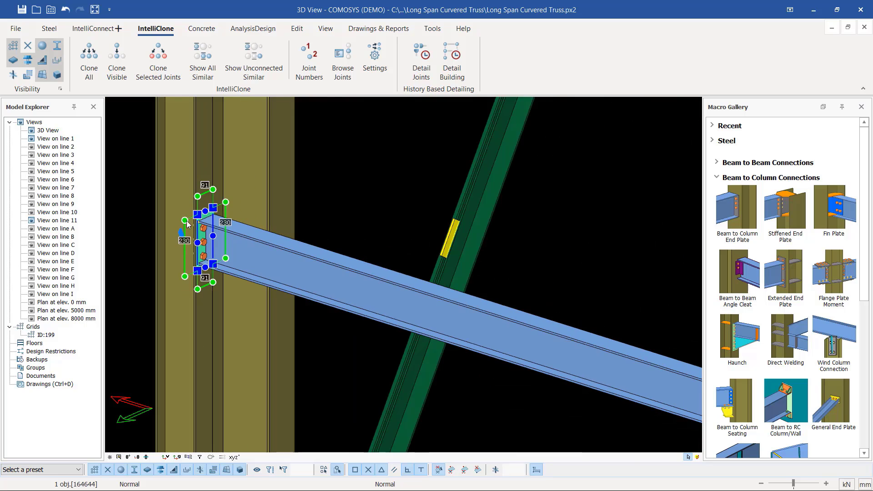
Select the neighbouring column on line H, and compare the upper and lower beam joints at the corner column.
scroll(188, 221, down, 3)
click(579, 388)
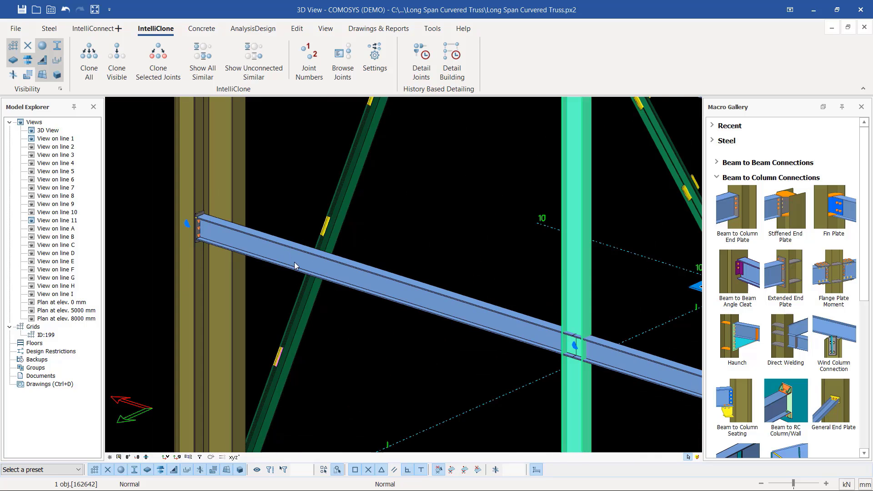
scroll(294, 266, down, 5)
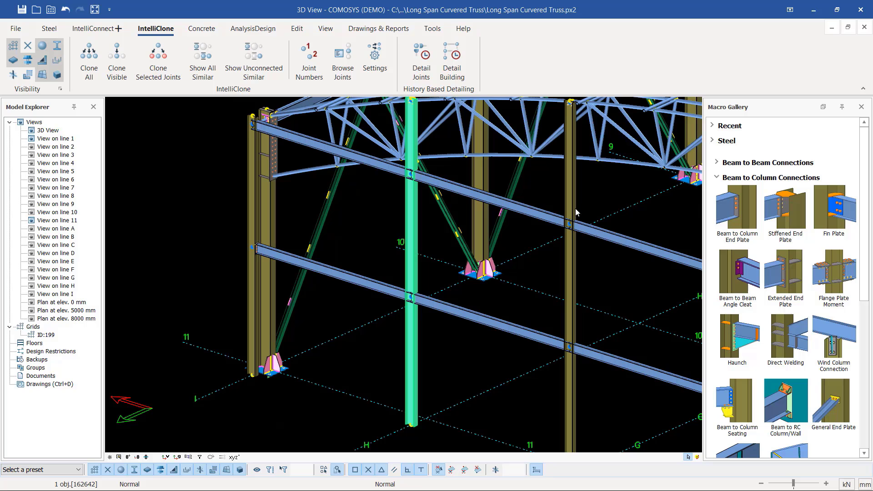
scroll(296, 129, up, 6)
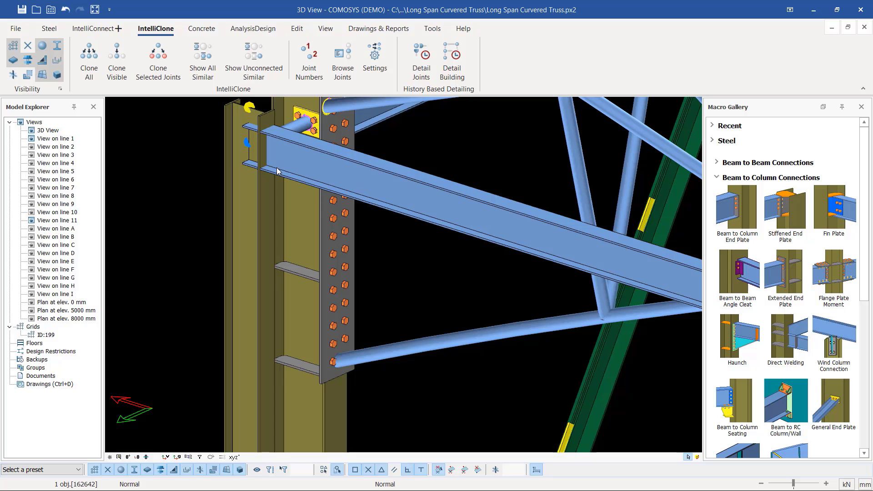
scroll(279, 156, down, 4)
scroll(308, 185, down, 3)
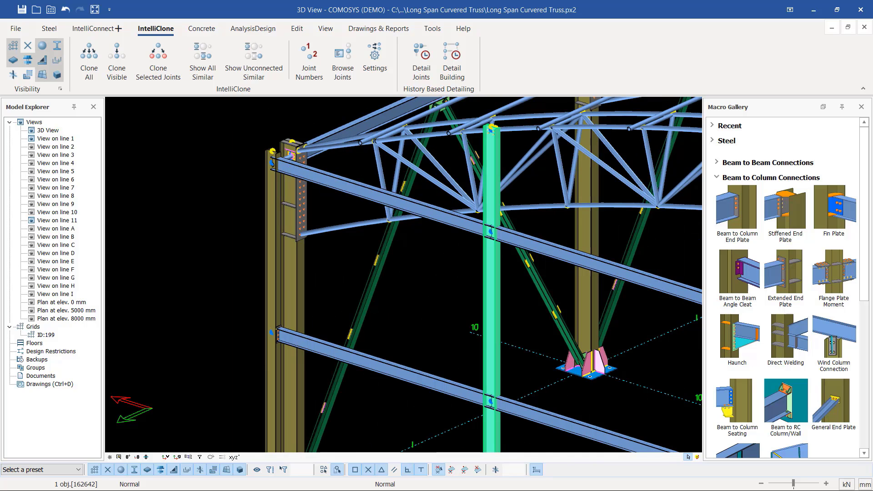
scroll(271, 346, up, 5)
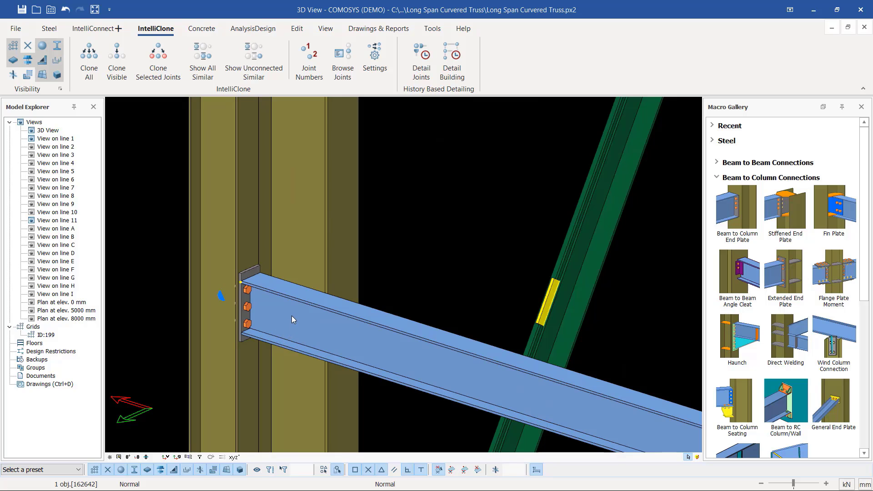